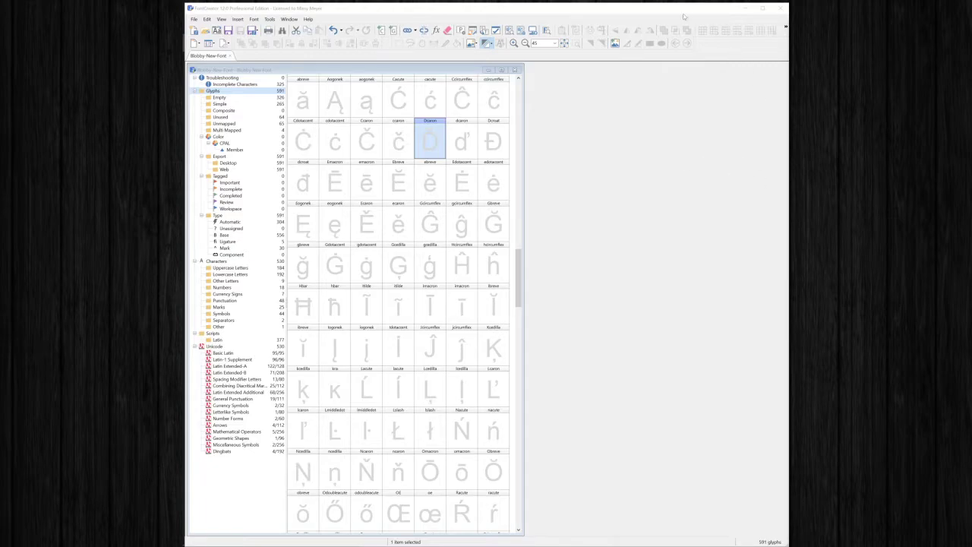
Step: Browse the font's glyph overview, inspect the unmapped F glyph _532, and close its editor
{"action": "left_click", "coordinate": [667, 21]}
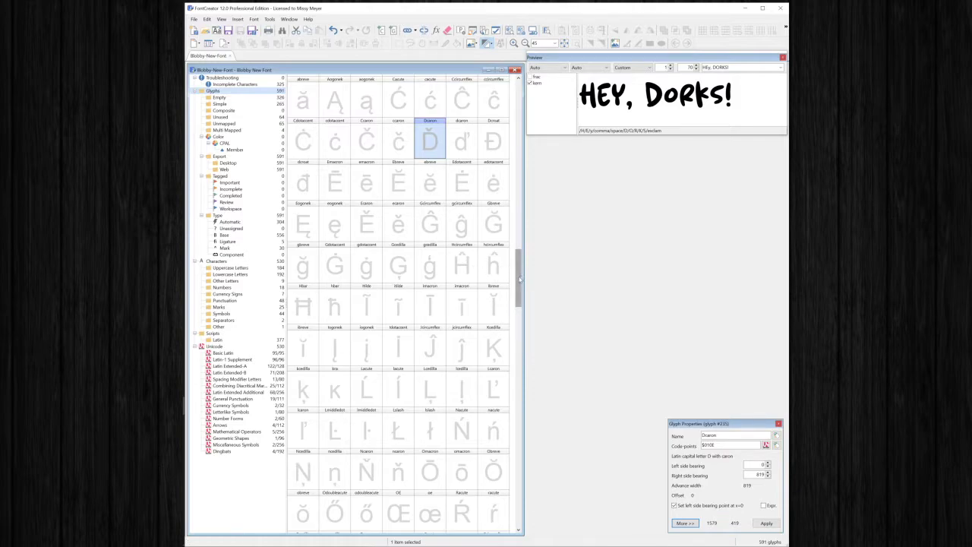
{"action": "left_click_drag", "start_coordinate": [520, 285], "coordinate": [506, 96]}
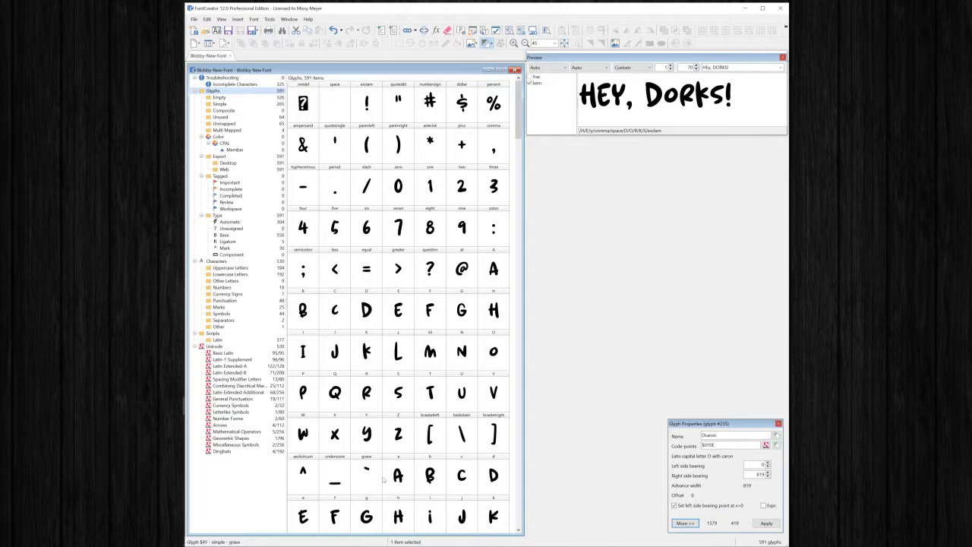
{"action": "left_click_drag", "start_coordinate": [518, 106], "coordinate": [547, 507]}
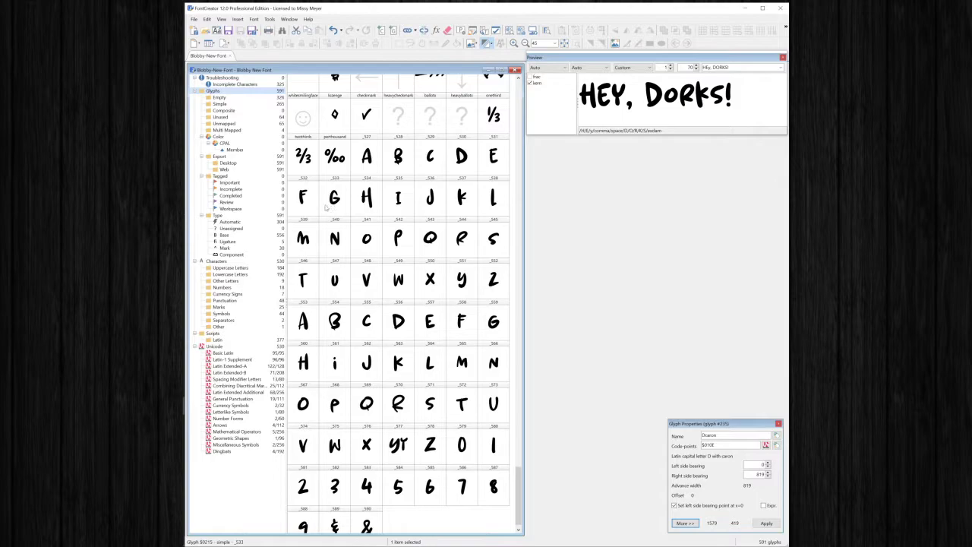
{"action": "double_click", "coordinate": [316, 209]}
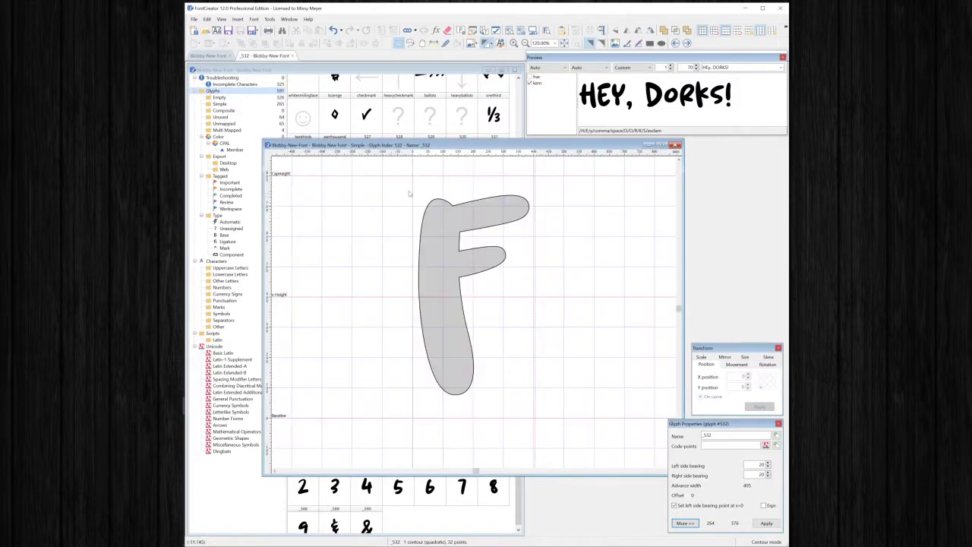
{"action": "left_click", "coordinate": [677, 145]}
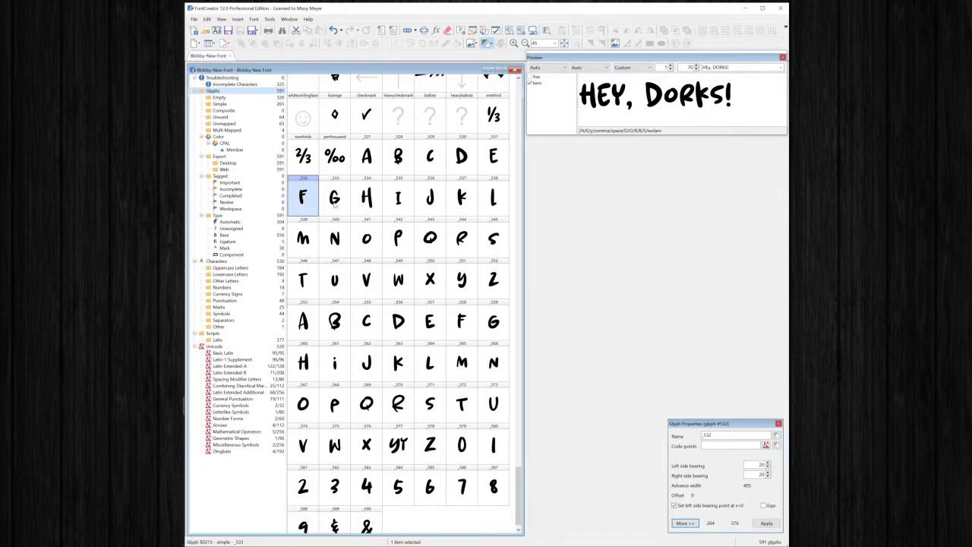
Step: Open the G glyph _533 in point mode and optimize its contours
{"action": "double_click", "coordinate": [336, 206]}
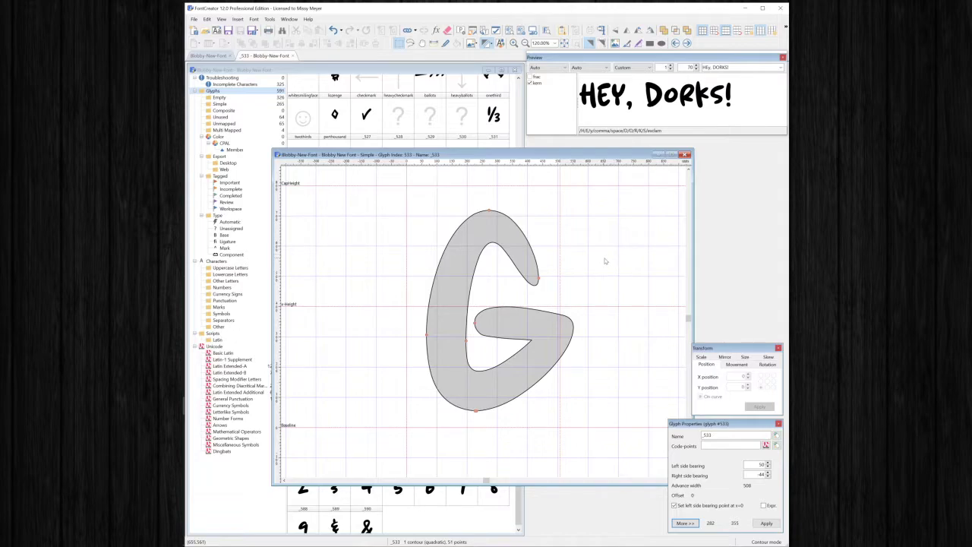
{"action": "key", "text": "m"}
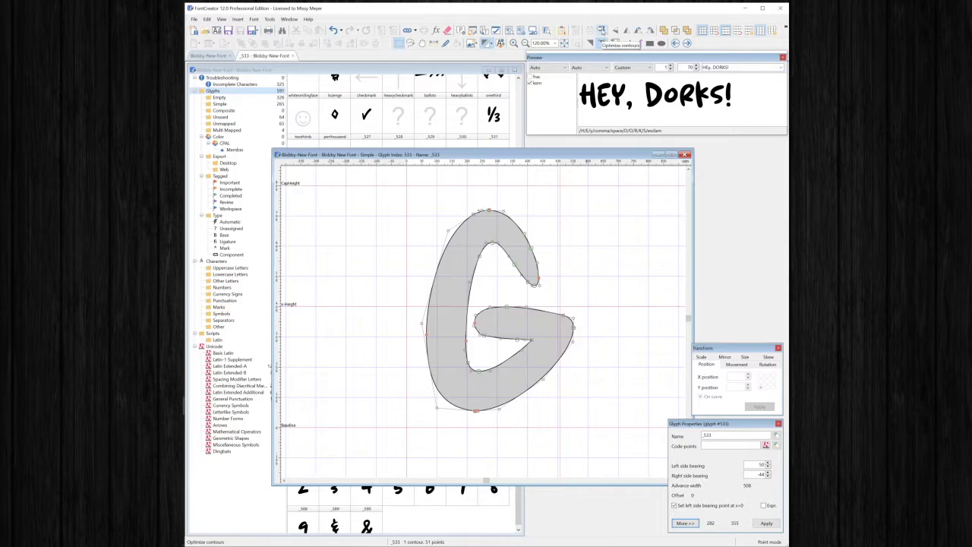
{"action": "left_click", "coordinate": [601, 30]}
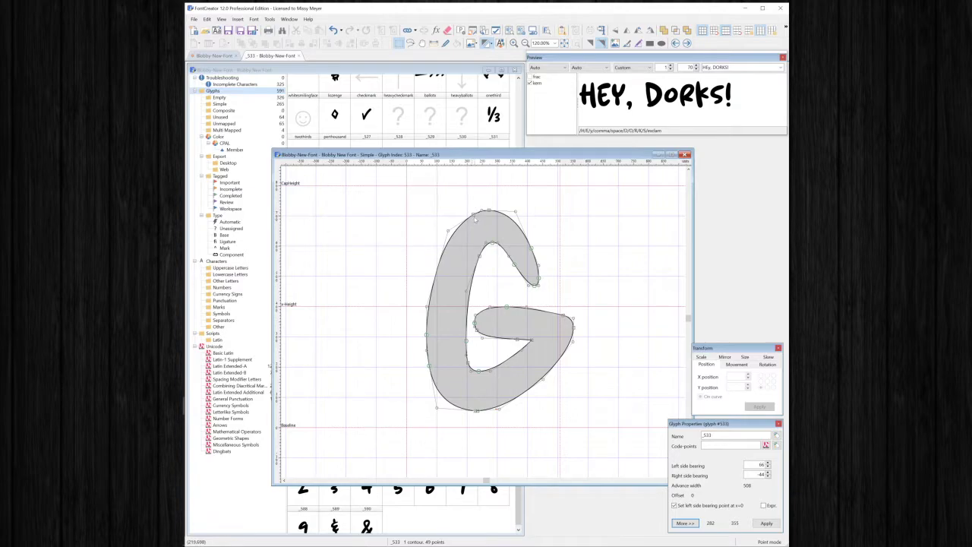
Step: Examine the on-curve and off-curve points around the outer and inner contour of the G
{"action": "left_click", "coordinate": [473, 214]}
{"action": "left_click", "coordinate": [492, 244]}
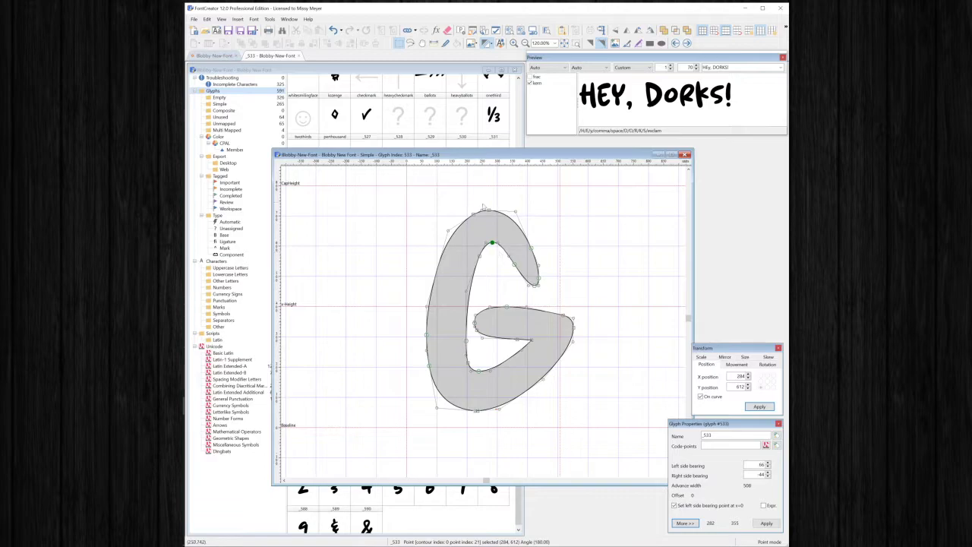
{"action": "left_click", "coordinate": [509, 245]}
{"action": "left_click_drag", "start_coordinate": [508, 243], "coordinate": [509, 246]}
{"action": "left_click", "coordinate": [488, 242]}
{"action": "left_click", "coordinate": [493, 243]}
{"action": "left_click", "coordinate": [493, 243]}
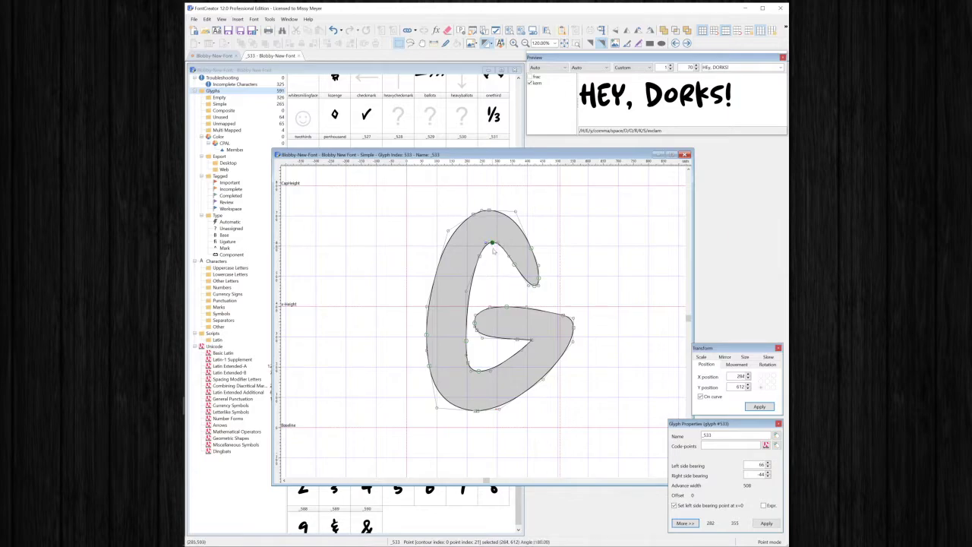
{"action": "left_click", "coordinate": [427, 350]}
{"action": "left_click", "coordinate": [437, 406]}
{"action": "left_click", "coordinate": [531, 340]}
Step: Align the three points at the very top of the G to the same height with Align middle
{"action": "left_click_drag", "start_coordinate": [478, 203], "coordinate": [520, 215]}
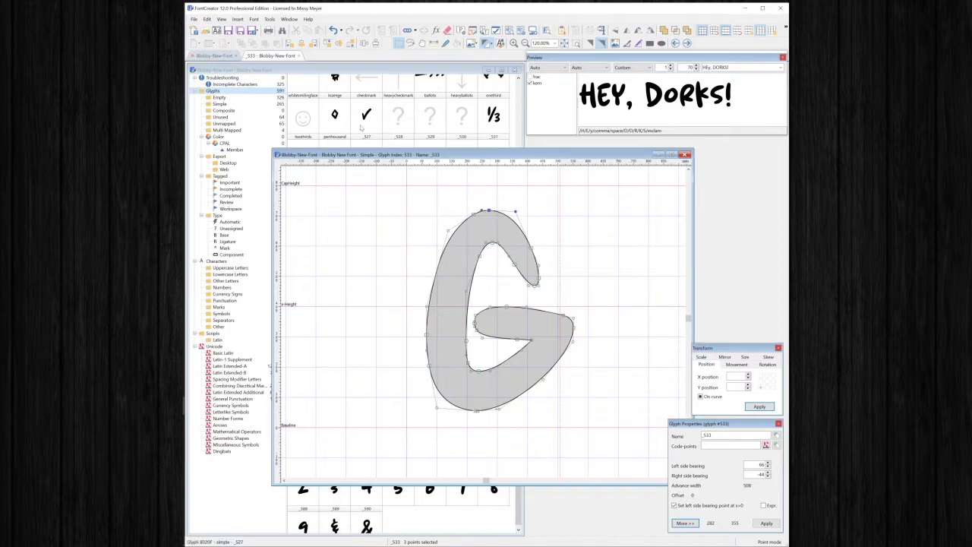
{"action": "left_click", "coordinate": [339, 44]}
{"action": "left_click", "coordinate": [495, 196]}
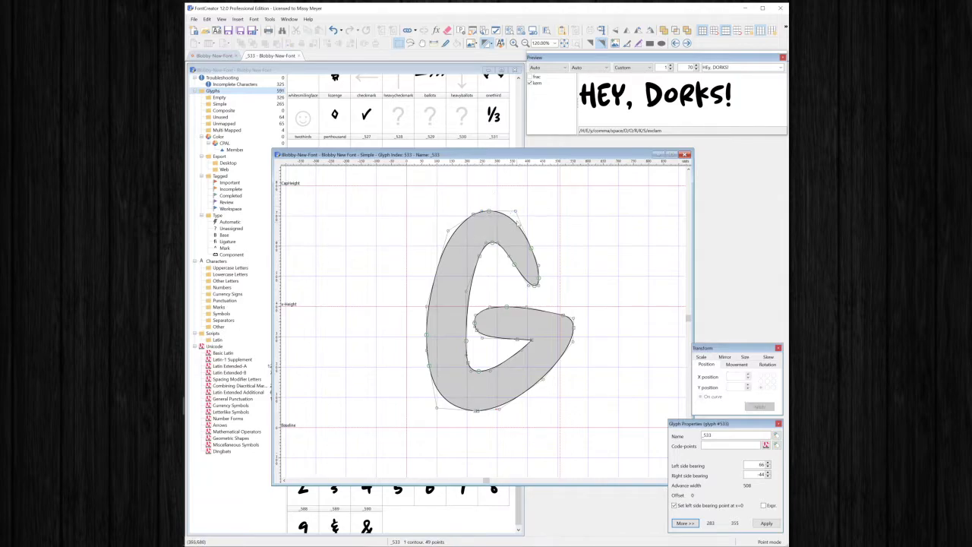
Step: Delete the redundant on-curve point and its neighbouring handle on the outer upper-left curve of the G
{"action": "left_click", "coordinate": [473, 215]}
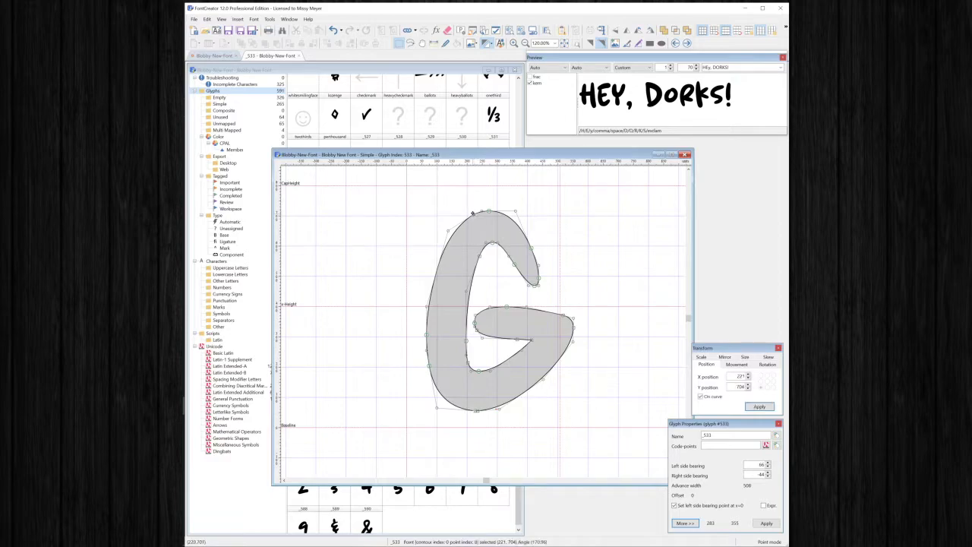
{"action": "key", "text": "Delete"}
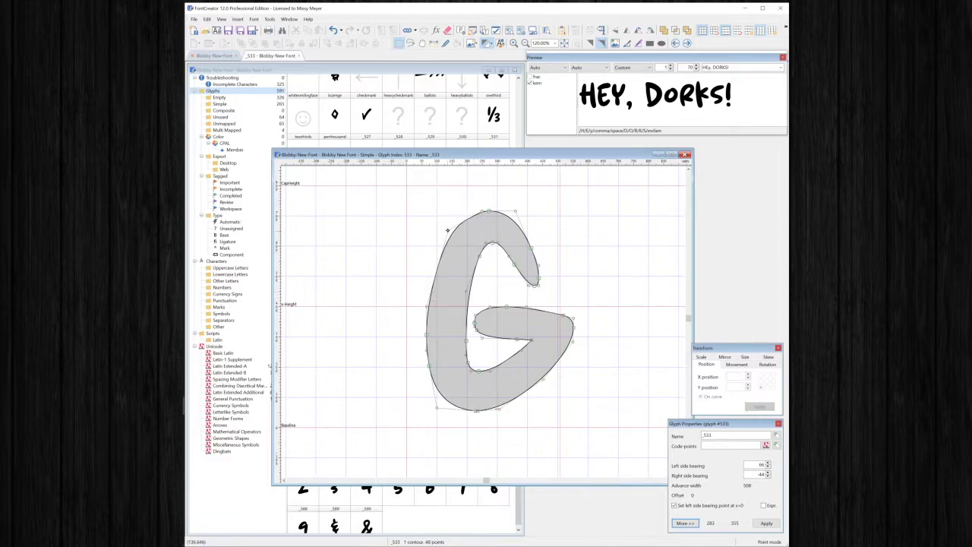
{"action": "left_click", "coordinate": [447, 230]}
{"action": "key", "text": "Delete"}
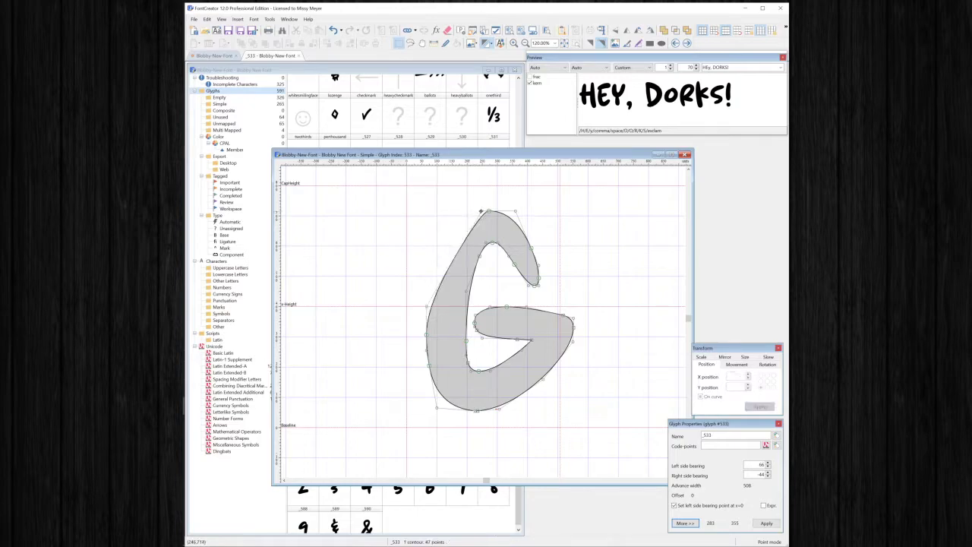
Step: Move the top-left handle outward to about X 179, Y 716 and raise the left-side handle to round the outer curve
{"action": "left_click", "coordinate": [480, 212]}
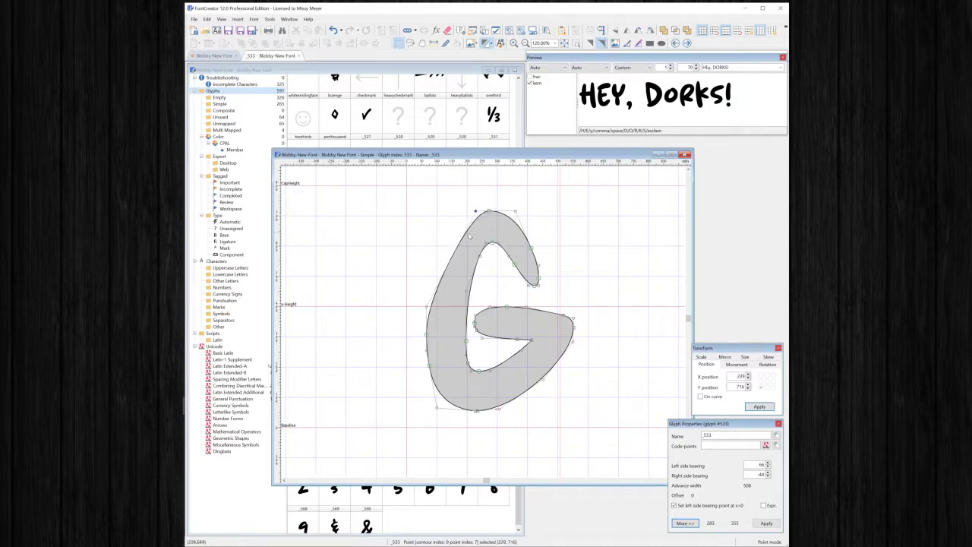
{"action": "key", "text": "shift+Left"}
{"action": "left_click_drag", "start_coordinate": [426, 305], "coordinate": [426, 282]}
{"action": "left_click", "coordinate": [460, 211]}
{"action": "key", "text": "shift+Left"}
{"action": "key", "text": "shift+Right"}
{"action": "double_click", "coordinate": [467, 198]}
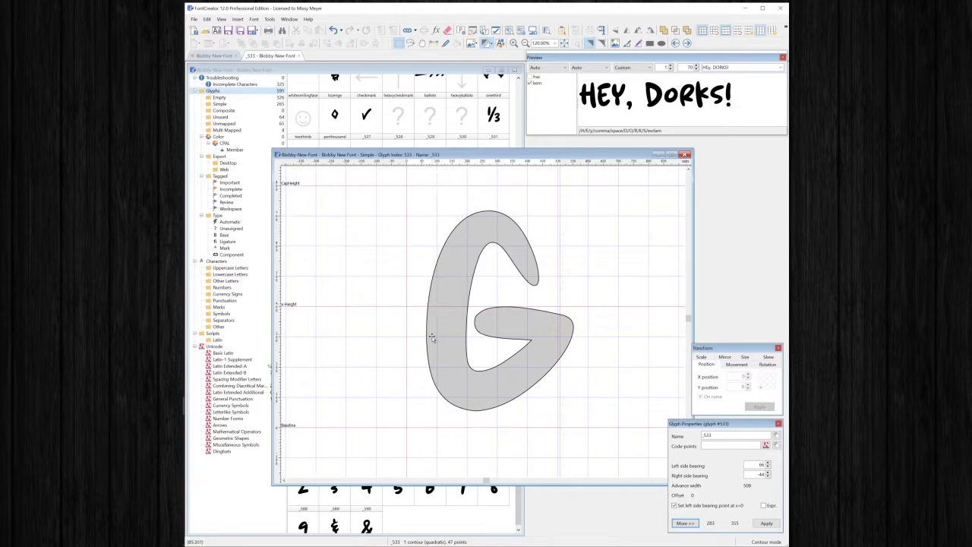
{"action": "double_click", "coordinate": [450, 206]}
{"action": "left_click", "coordinate": [457, 211]}
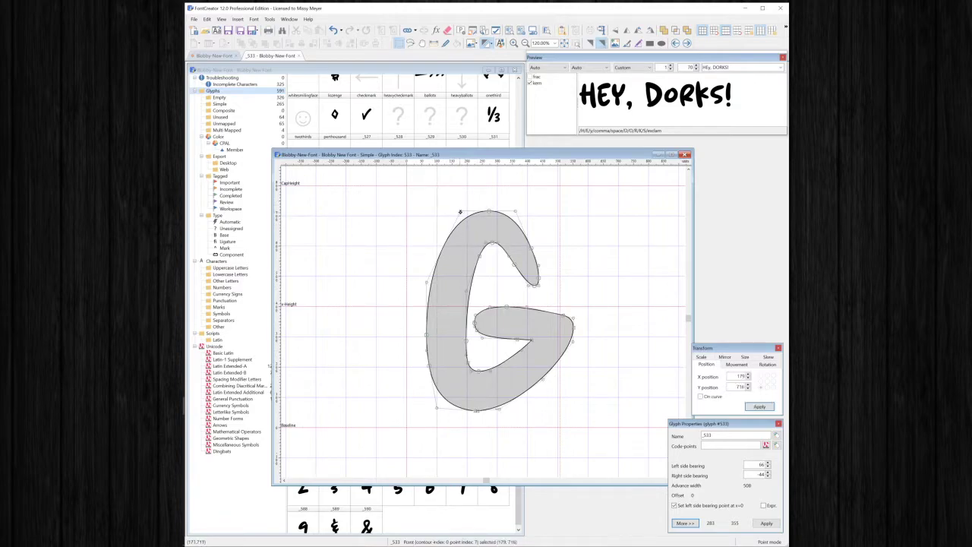
{"action": "key", "text": "shift+Right"}
Step: Align the four bottom points of the G to the same height and delete the redundant on-curve point among them
{"action": "left_click_drag", "start_coordinate": [426, 406], "coordinate": [515, 429]}
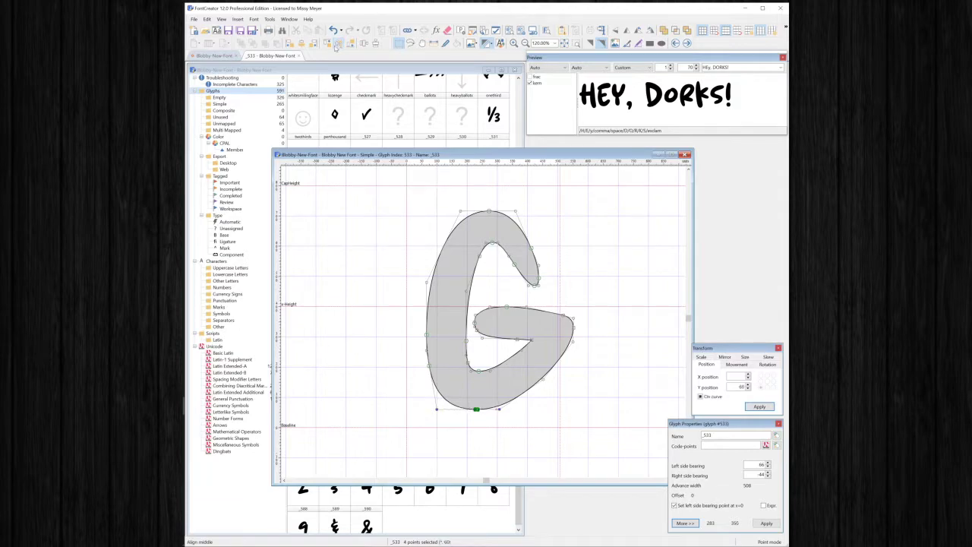
{"action": "left_click", "coordinate": [492, 421]}
{"action": "left_click", "coordinate": [475, 408]}
{"action": "key", "text": "Delete"}
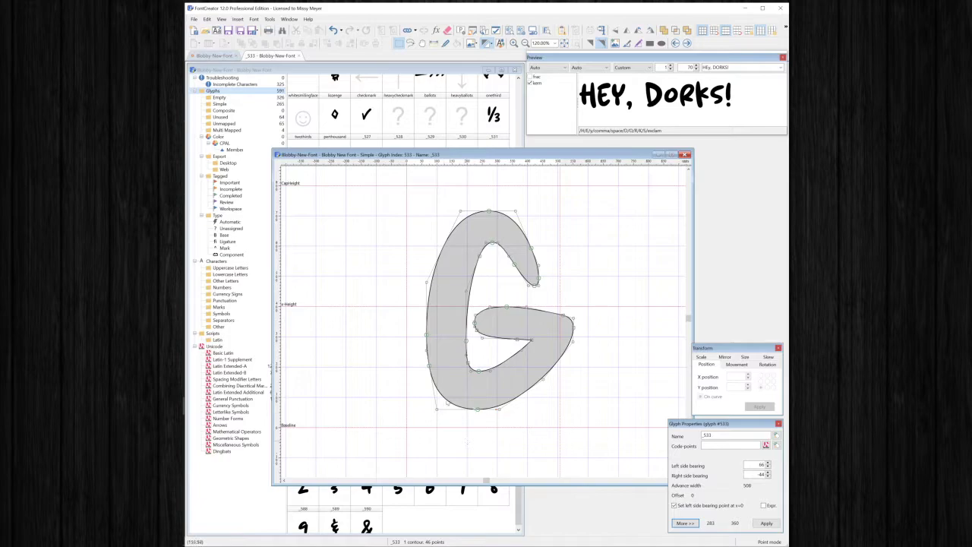
Step: Delete the redundant point on the outer lower-left curve and reposition the two neighbouring handles to smooth it
{"action": "left_click", "coordinate": [428, 366]}
{"action": "key", "text": "Delete"}
{"action": "left_click", "coordinate": [437, 409]}
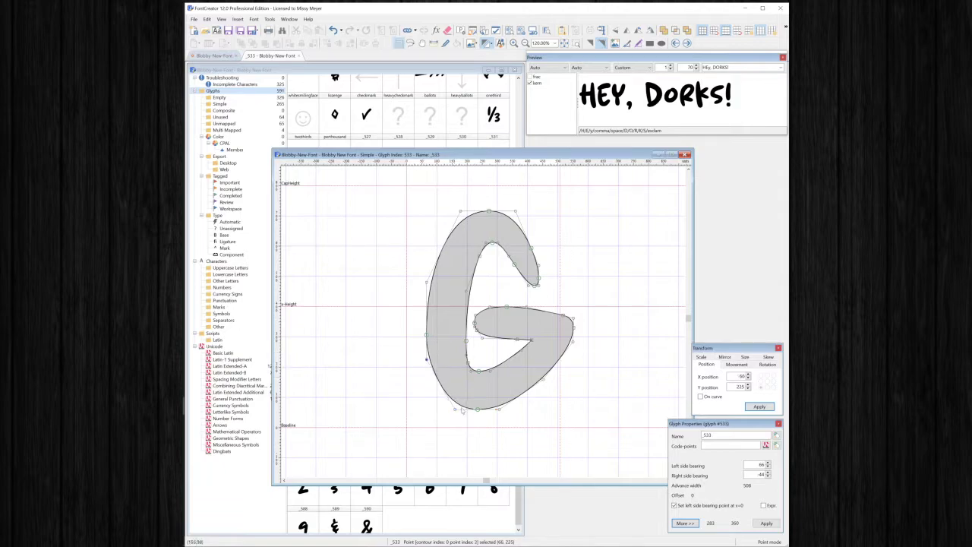
{"action": "left_click", "coordinate": [450, 408]}
{"action": "left_click", "coordinate": [441, 420]}
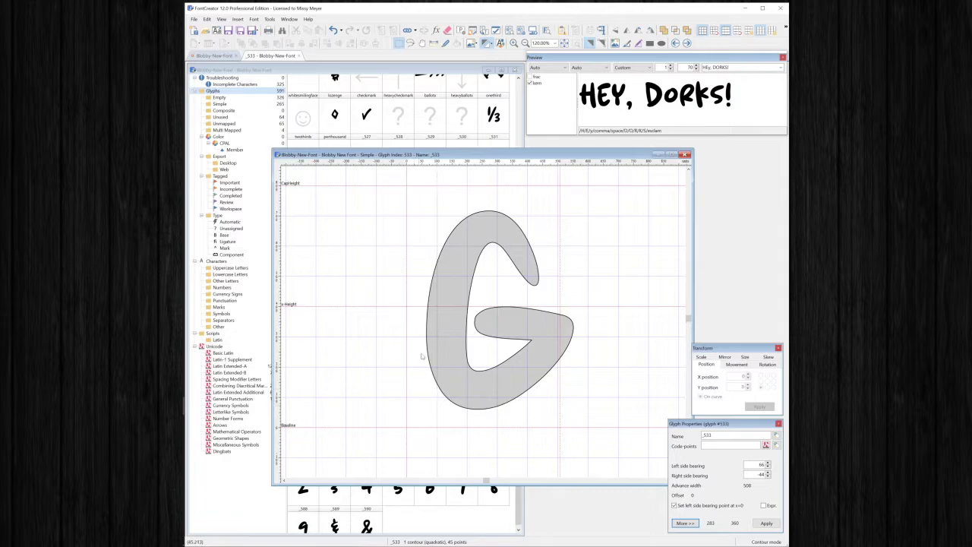
{"action": "key", "text": "Tab"}
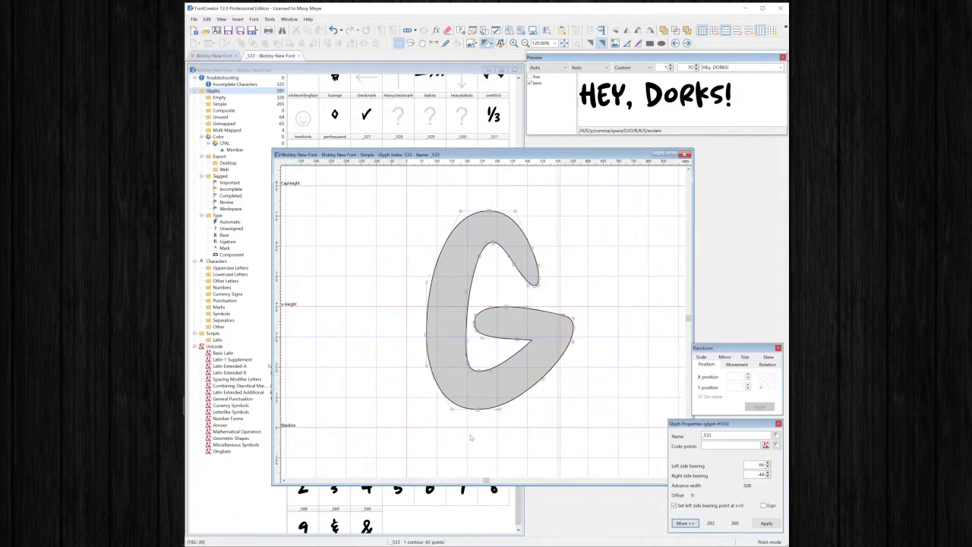
Step: Try nudging the bottom on-curve point of the G horizontally and vertically in large, normal and fine increments
{"action": "left_click", "coordinate": [477, 410]}
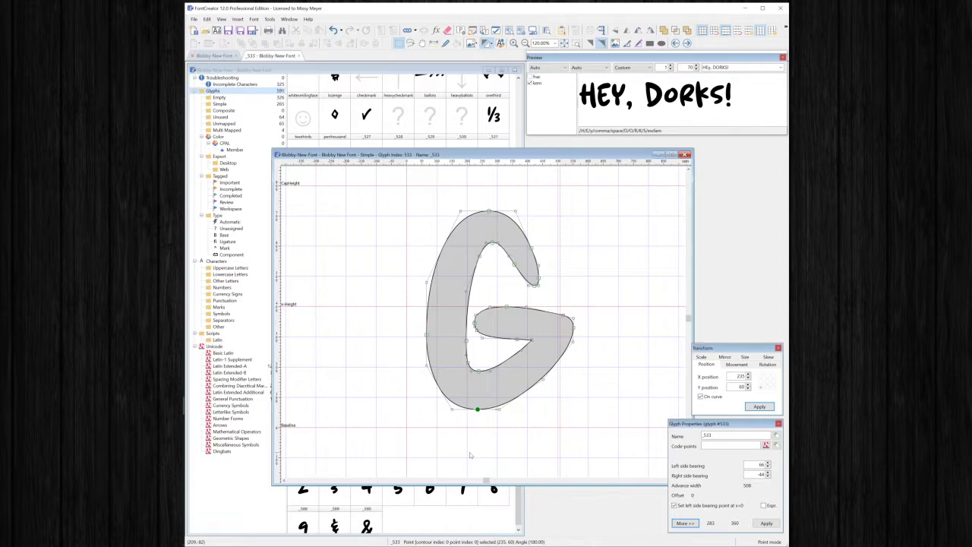
{"action": "key", "text": "shift+Right"}
{"action": "key", "text": "shift+Left"}
{"action": "key", "text": "shift+Left"}
{"action": "key", "text": "shift+Right"}
{"action": "key", "text": "shift+Up"}
{"action": "key", "text": "Up"}
{"action": "key", "text": "Up"}
{"action": "key", "text": "Up"}
{"action": "key", "text": "Up"}
{"action": "key", "text": "Down"}
{"action": "key", "text": "Down"}
{"action": "key", "text": "Down"}
{"action": "key", "text": "Down"}
{"action": "key", "text": "Down"}
{"action": "key", "text": "Down"}
{"action": "key", "text": "Down"}
{"action": "key", "text": "Down"}
{"action": "key", "text": "Down"}
{"action": "key", "text": "Down"}
{"action": "key", "text": "ctrl+Down"}
{"action": "key", "text": "ctrl+Up"}
{"action": "key", "text": "ctrl+Up"}
{"action": "key", "text": "ctrl+Down"}
{"action": "left_click", "coordinate": [490, 420]}
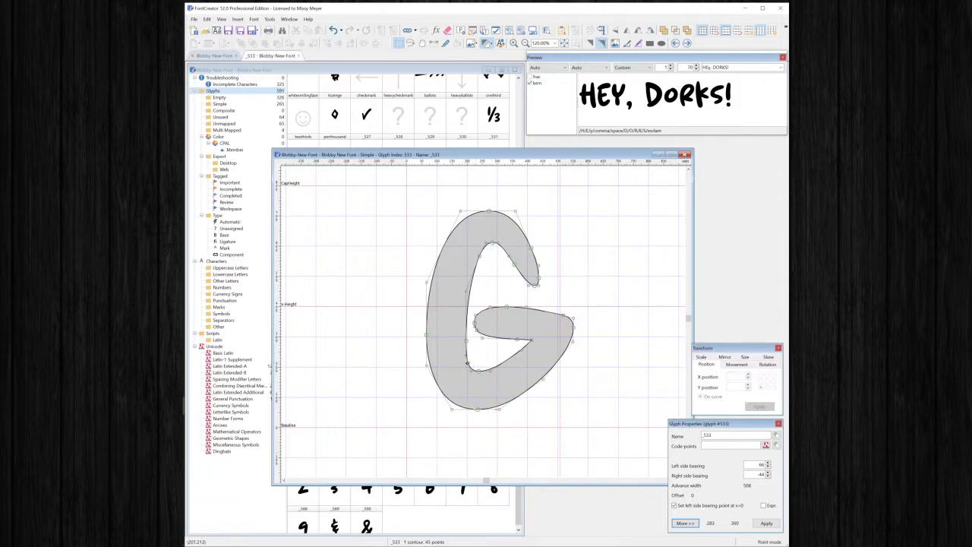
Step: Remove redundant points from the inner lower curve of the G and the underside of its crossbar
{"action": "left_click", "coordinate": [468, 365]}
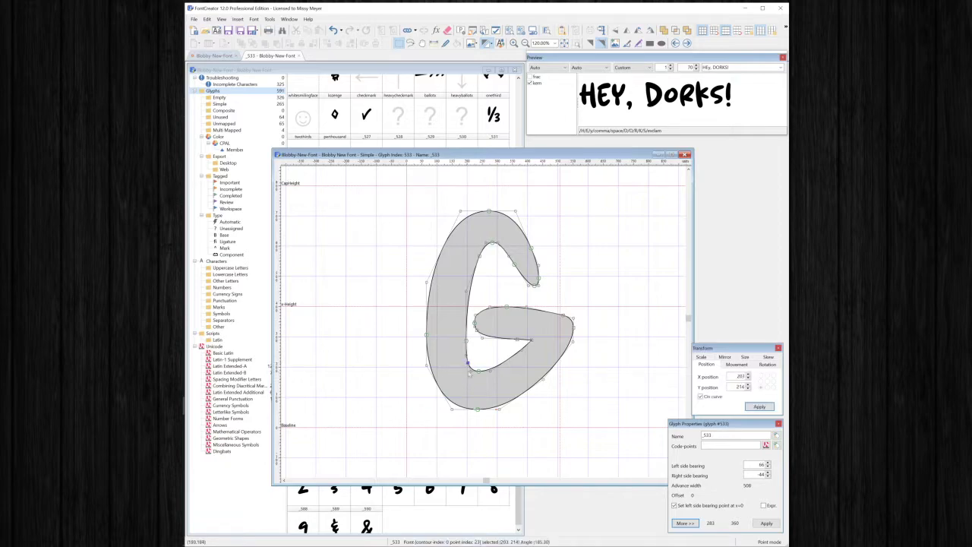
{"action": "left_click", "coordinate": [481, 372]}
{"action": "left_click", "coordinate": [481, 372]}
{"action": "left_click", "coordinate": [515, 343]}
{"action": "left_click", "coordinate": [481, 335]}
{"action": "key", "text": "Delete"}
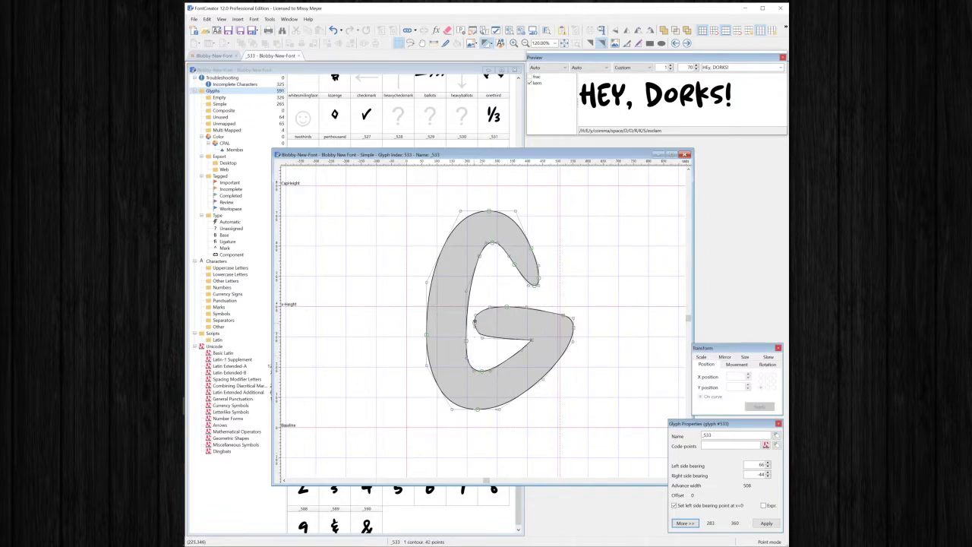
Step: Delete the redundant point at the crossbar's rounded inner end and move its lower handle to about X 280, Y 296
{"action": "left_click", "coordinate": [474, 321]}
{"action": "key", "text": "Delete"}
{"action": "left_click", "coordinate": [475, 328]}
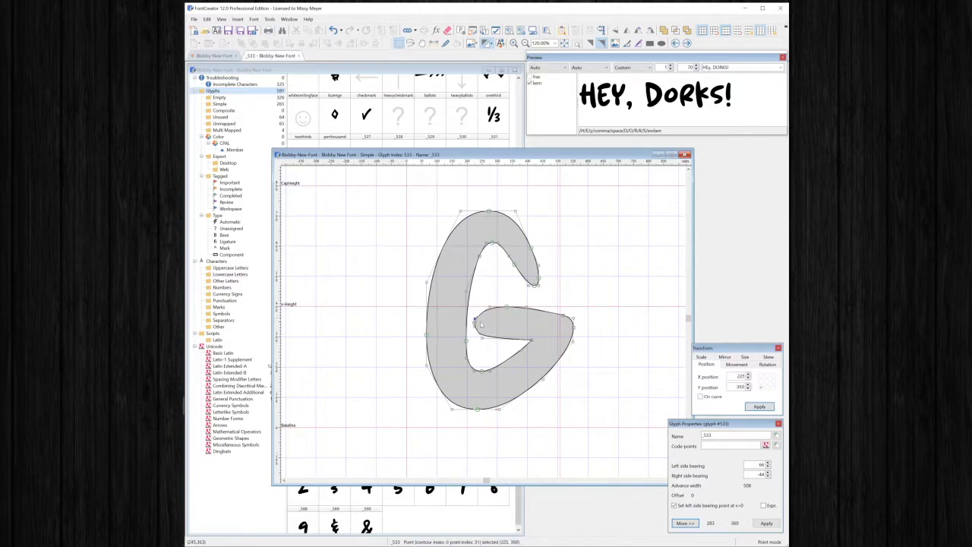
{"action": "left_click_drag", "start_coordinate": [481, 336], "coordinate": [497, 347]}
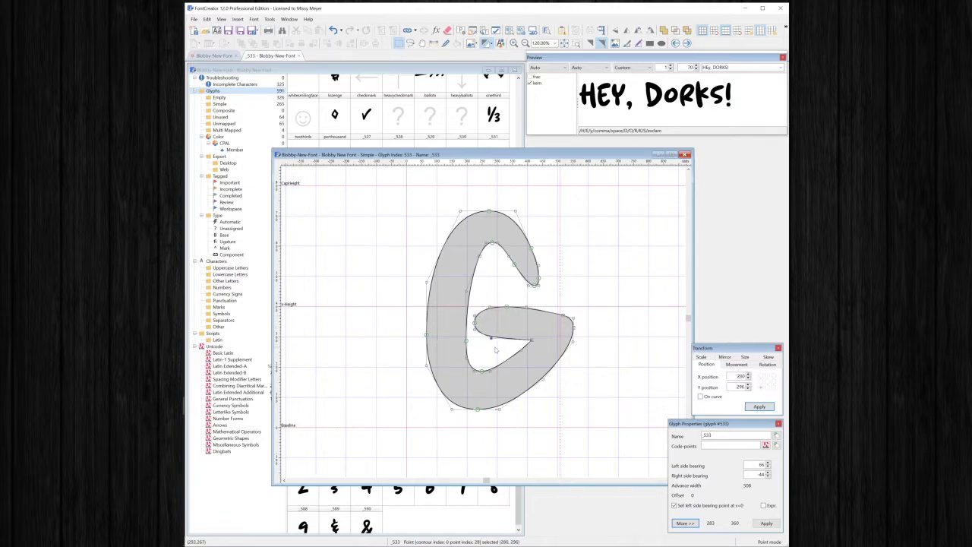
Step: Align the three points at the rightmost tip of the G to the same horizontal position
{"action": "left_click", "coordinate": [562, 314]}
{"action": "left_click_drag", "start_coordinate": [565, 307], "coordinate": [582, 346]}
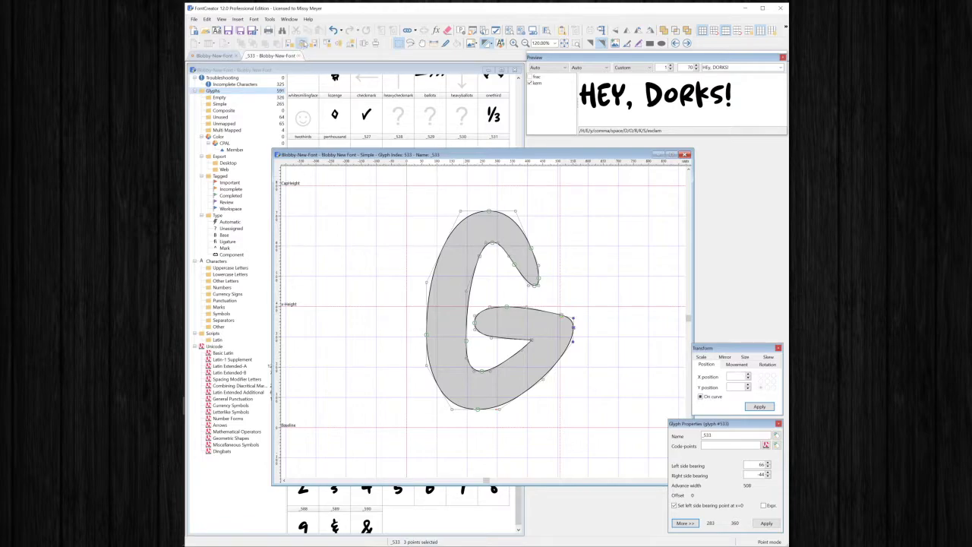
{"action": "key", "text": "Delete"}
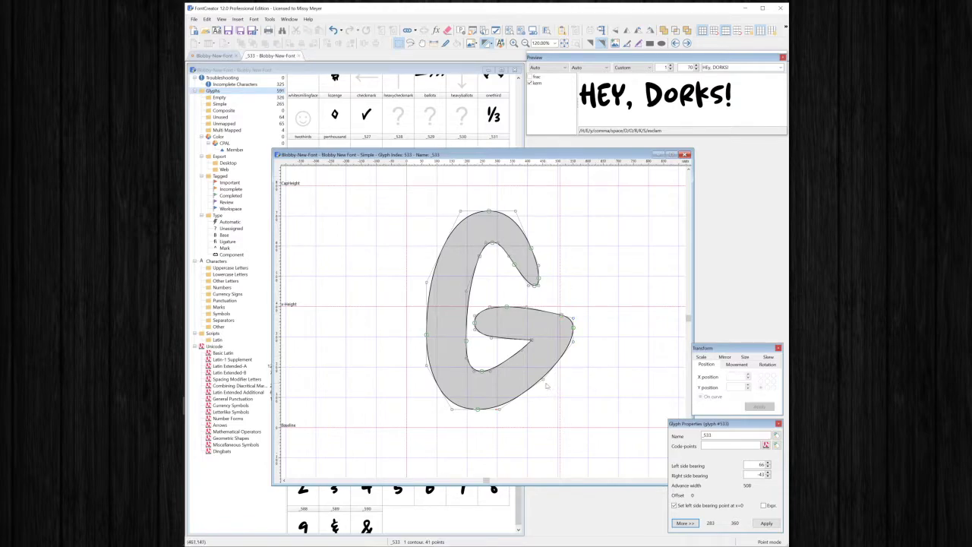
Step: Delete the redundant point on the inner upper-left curve and move the adjacent handle to about X 252, Y 612
{"action": "left_click", "coordinate": [480, 260]}
{"action": "key", "text": "Delete"}
{"action": "left_click", "coordinate": [483, 242]}
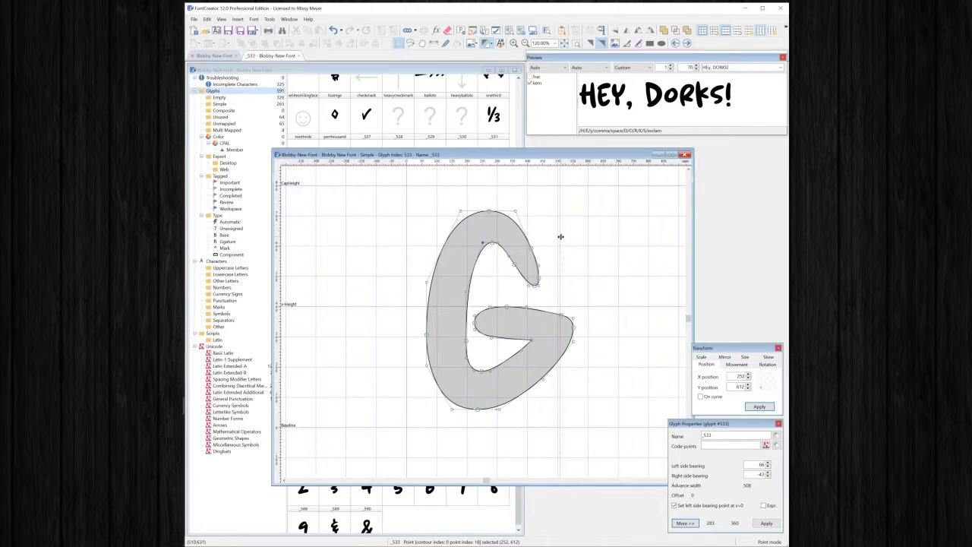
Step: Adjust the vertical position of the G's leftmost on-curve point between its two handles
{"action": "left_click", "coordinate": [426, 326]}
{"action": "key", "text": "Down"}
{"action": "key", "text": "Down"}
{"action": "key", "text": "Down"}
{"action": "key", "text": "Down"}
{"action": "key", "text": "Down"}
{"action": "key", "text": "Down"}
{"action": "key", "text": "Down"}
{"action": "key", "text": "Down"}
{"action": "key", "text": "Down"}
{"action": "key", "text": "Down"}
Step: Inspect the top, leftmost and rightmost on-curve points of the G outline
{"action": "left_click", "coordinate": [488, 212]}
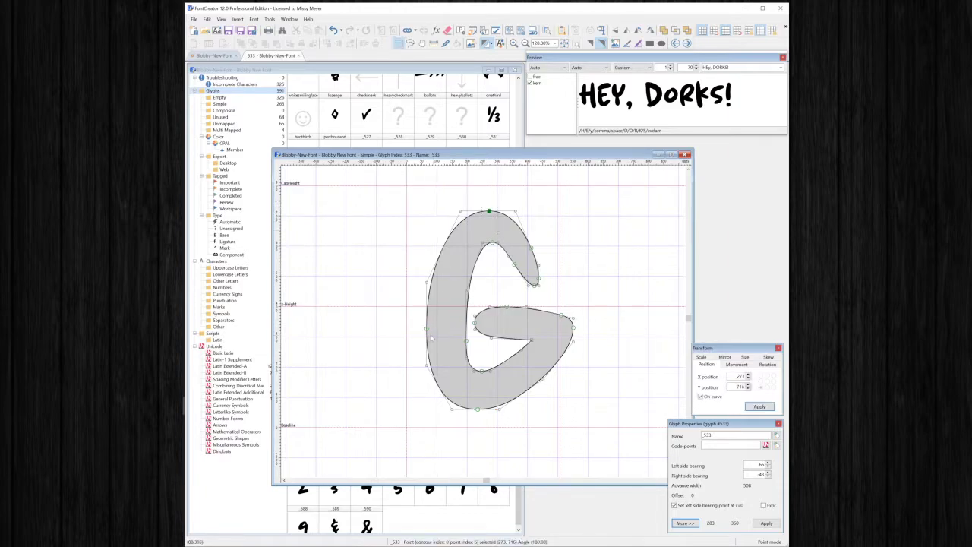
{"action": "left_click", "coordinate": [491, 422]}
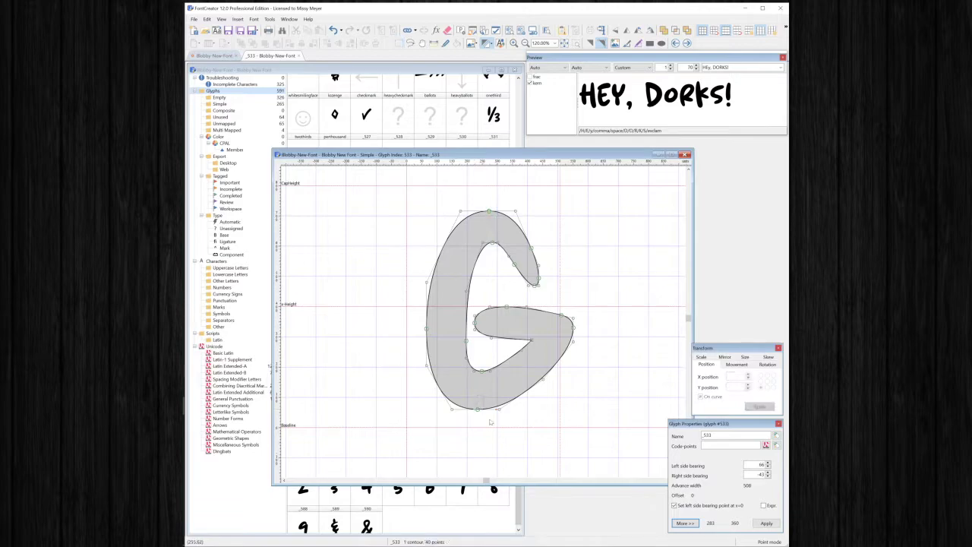
{"action": "left_click", "coordinate": [426, 328]}
{"action": "left_click", "coordinate": [578, 335]}
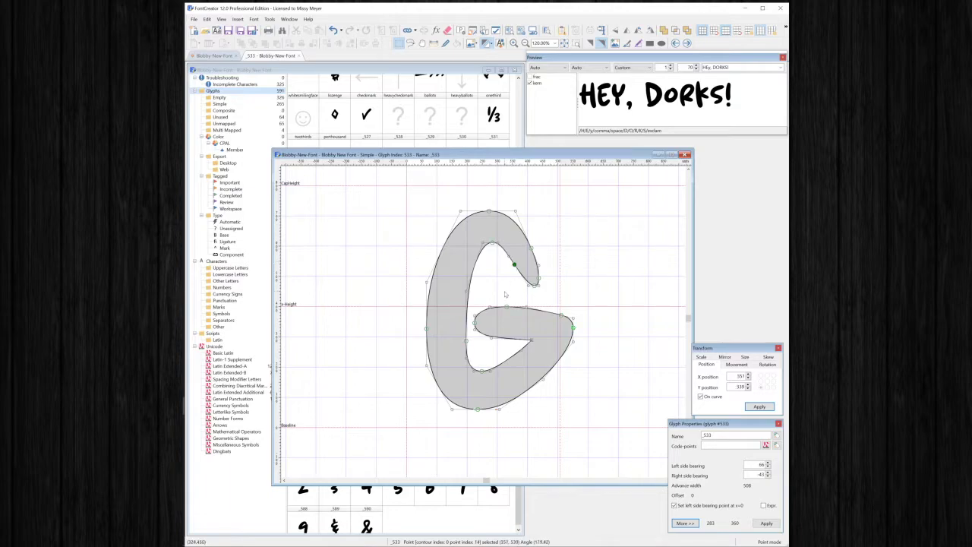
Step: Delete the redundant point on the G's inner upper-right curve and adjust the neighbouring handle at the inner top
{"action": "left_click", "coordinate": [513, 262]}
{"action": "left_click", "coordinate": [513, 260]}
{"action": "key", "text": "Delete"}
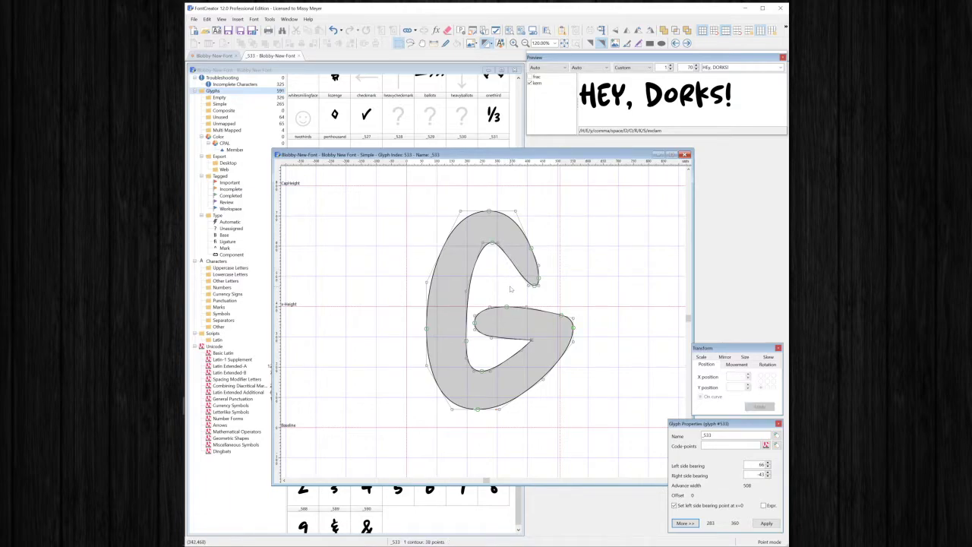
{"action": "left_click", "coordinate": [504, 247]}
Step: Reshape the rounded end of the G's upper arm, placing its rightmost on-curve point at about X 437, Y 500
{"action": "left_click_drag", "start_coordinate": [521, 279], "coordinate": [535, 293]}
{"action": "left_click", "coordinate": [560, 263]}
{"action": "double_click", "coordinate": [559, 263]}
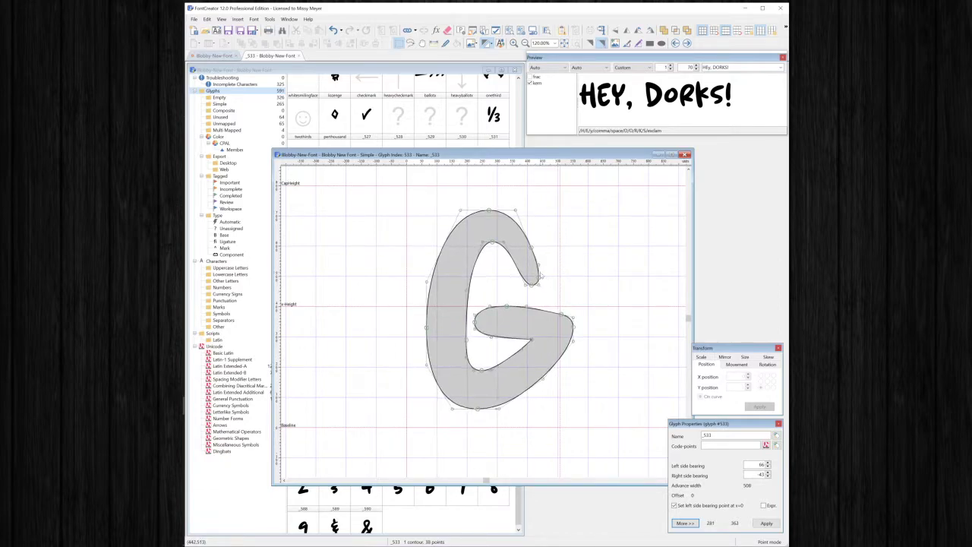
{"action": "left_click", "coordinate": [539, 279]}
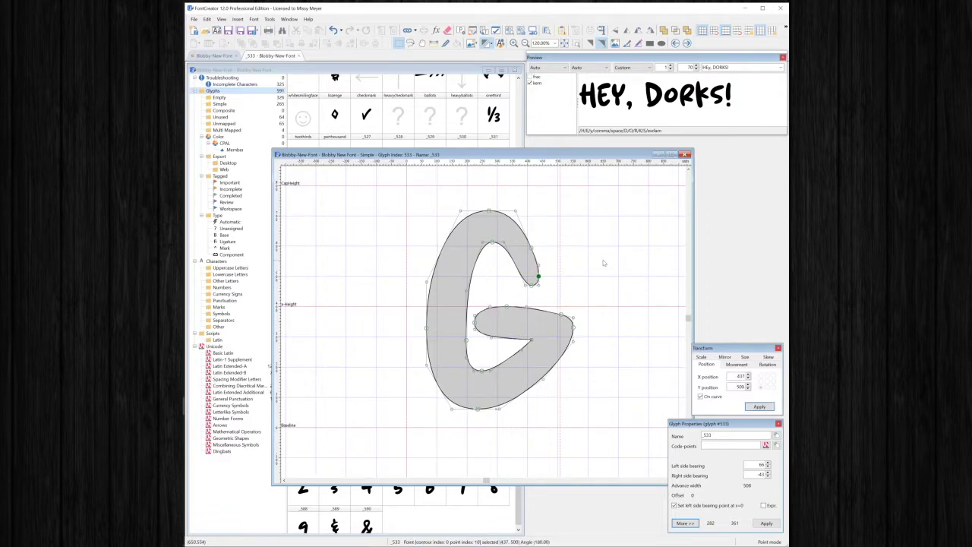
{"action": "left_click", "coordinate": [597, 230]}
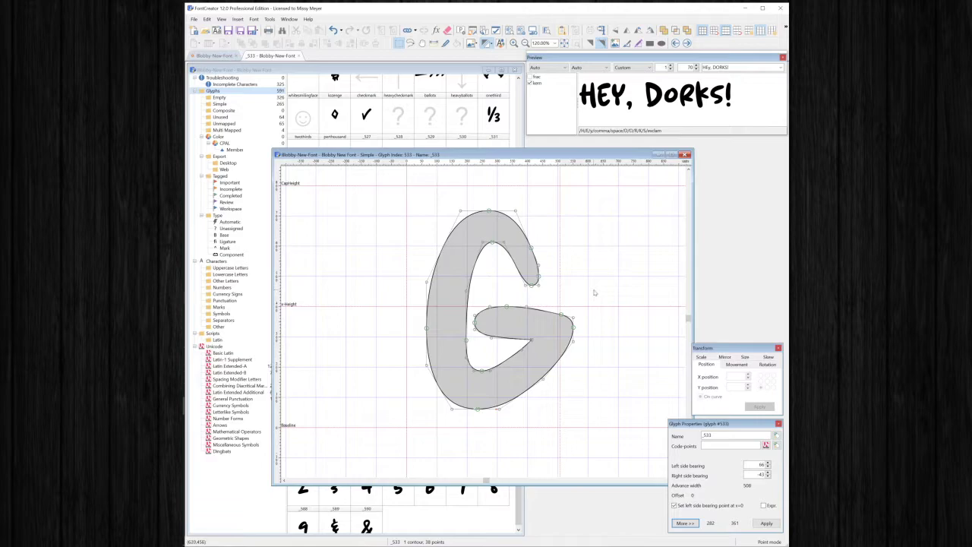
Step: Delete the on-curve point at the crossbar's upper-right corner and extend the handle on its upper edge to the right
{"action": "left_click", "coordinate": [561, 314]}
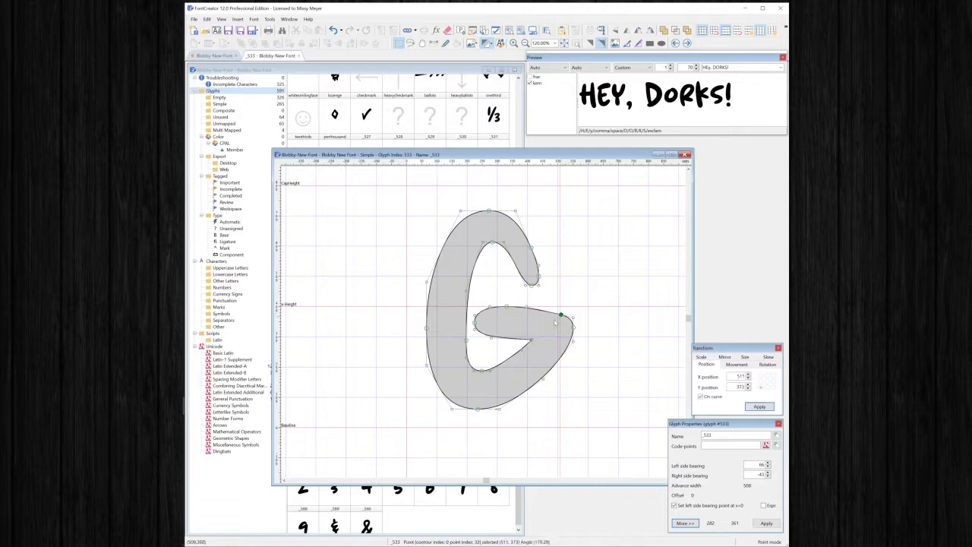
{"action": "left_click", "coordinate": [578, 302]}
{"action": "left_click_drag", "start_coordinate": [525, 309], "coordinate": [547, 307]}
{"action": "left_click", "coordinate": [581, 310]}
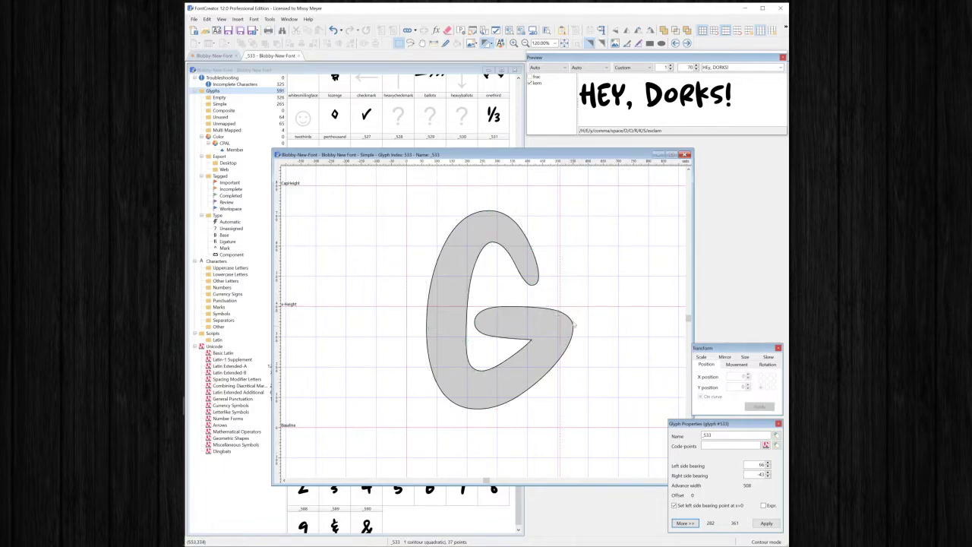
Step: Return to contour mode and move the whole G contour to about X 74, Y 73
{"action": "double_click", "coordinate": [515, 363]}
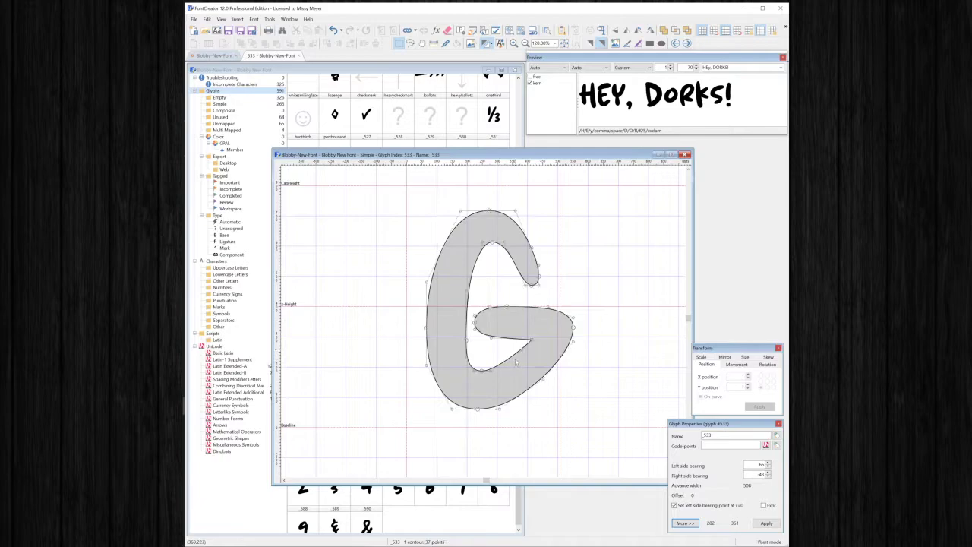
{"action": "left_click", "coordinate": [519, 352]}
{"action": "left_click", "coordinate": [547, 377]}
{"action": "key", "text": "Escape"}
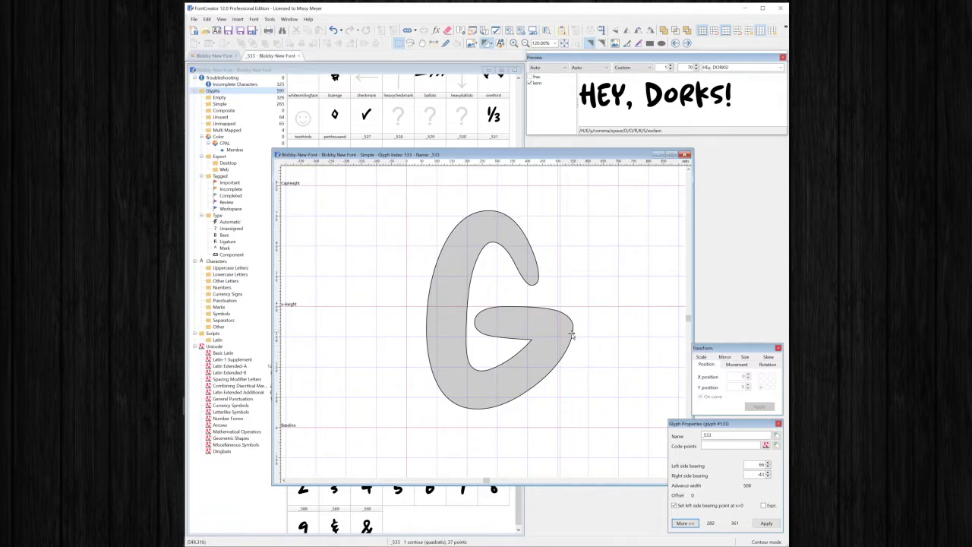
{"action": "left_click_drag", "start_coordinate": [544, 332], "coordinate": [545, 335]}
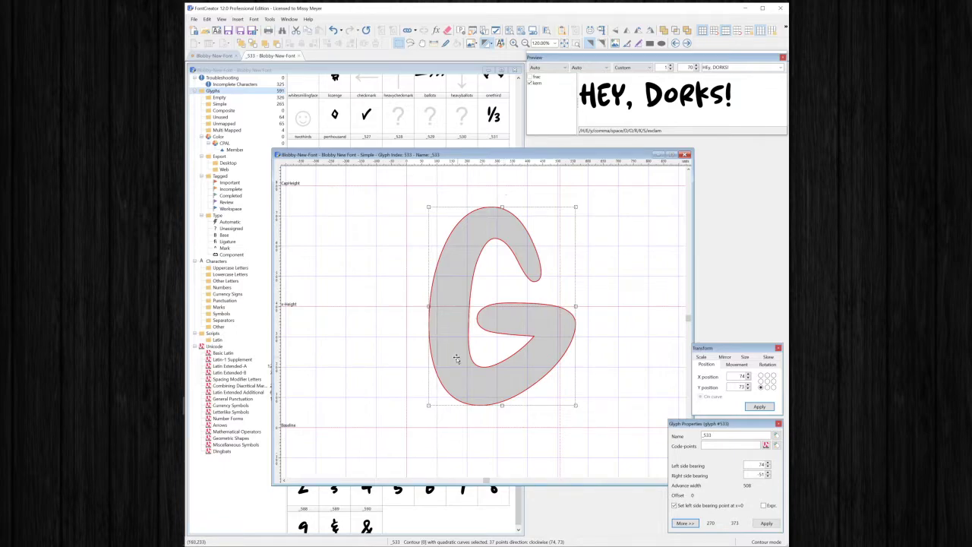
Step: Try placing the G on the baseline at X 22, Y -3 and enlarging it to the cap height, then undo both changes
{"action": "left_click_drag", "start_coordinate": [456, 357], "coordinate": [439, 384]}
{"action": "left_click_drag", "start_coordinate": [560, 229], "coordinate": [606, 185]}
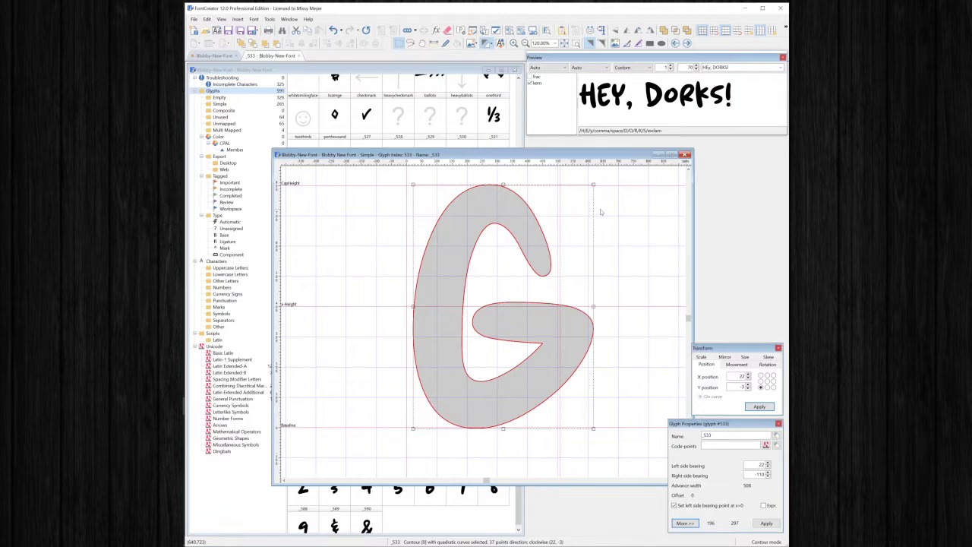
{"action": "key", "text": "ctrl+z"}
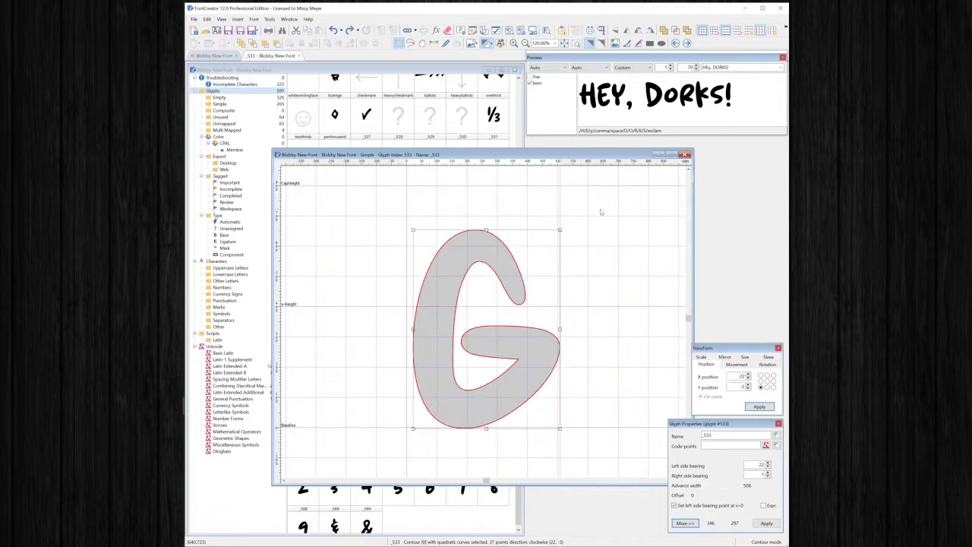
{"action": "key", "text": "ctrl+z"}
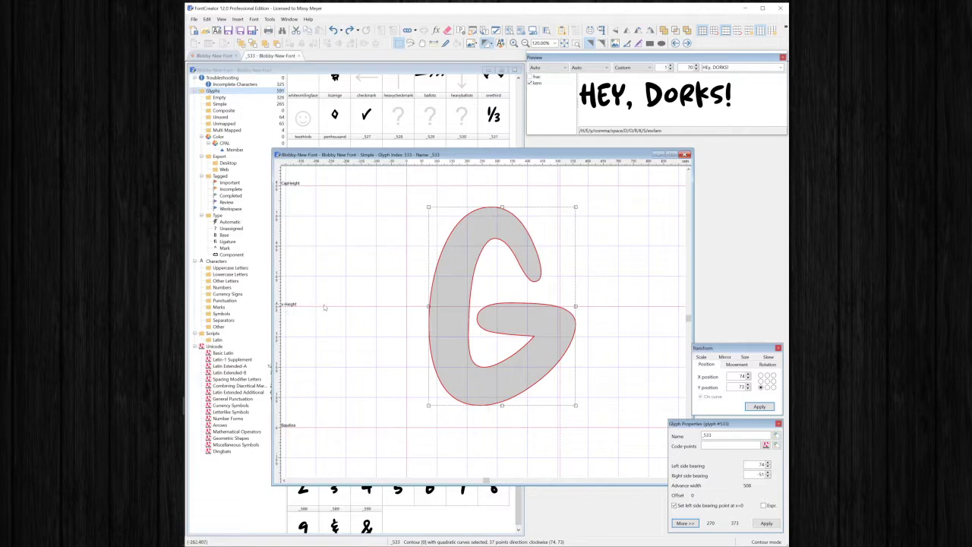
Step: Adjust the G's spacing by hand, widening the advance width to 645 and moving the contour to about X 20, Y 73
{"action": "left_click_drag", "start_coordinate": [453, 302], "coordinate": [456, 311]}
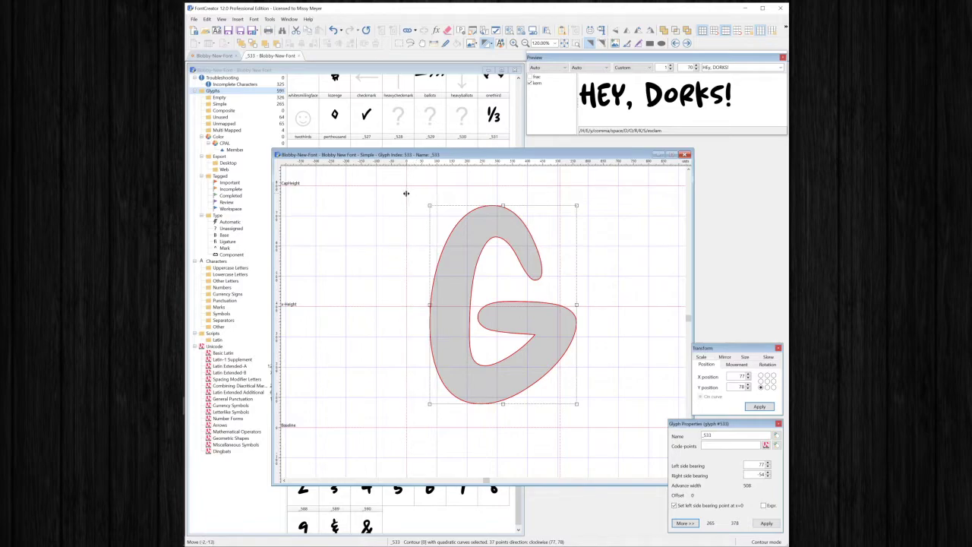
{"action": "left_click_drag", "start_coordinate": [563, 183], "coordinate": [603, 187]}
{"action": "left_click_drag", "start_coordinate": [469, 256], "coordinate": [450, 259]}
{"action": "left_click_drag", "start_coordinate": [724, 426], "coordinate": [724, 427]}
Step: Set the G's left and right side bearings to 30 and deselect the contour
{"action": "double_click", "coordinate": [761, 465]}
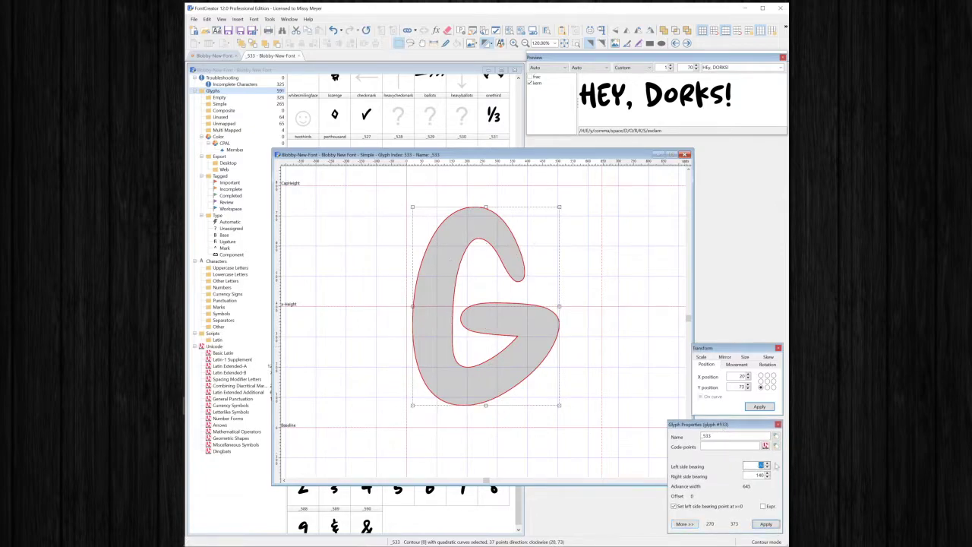
{"action": "type", "text": "30"}
{"action": "key", "text": "Tab"}
{"action": "type", "text": "30"}
{"action": "key", "text": "Return"}
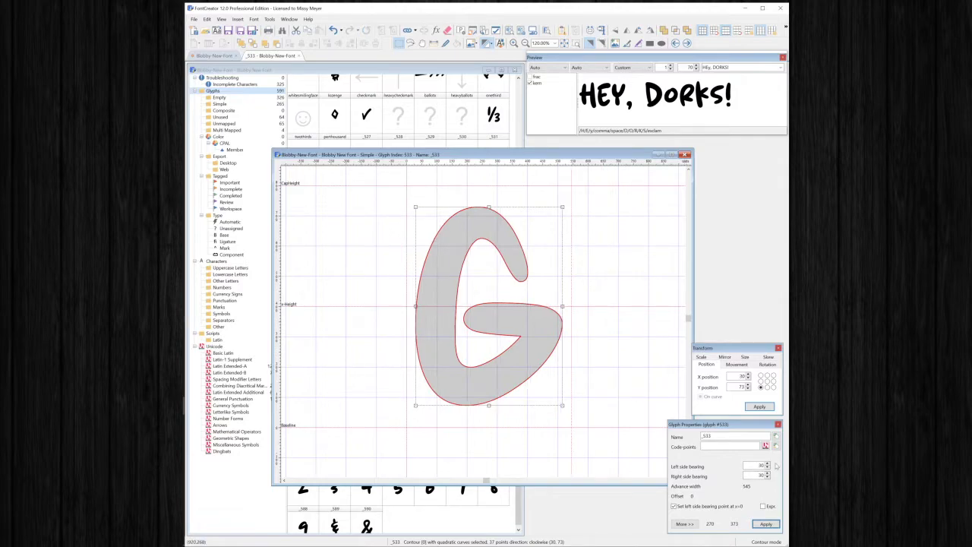
{"action": "left_click", "coordinate": [623, 242]}
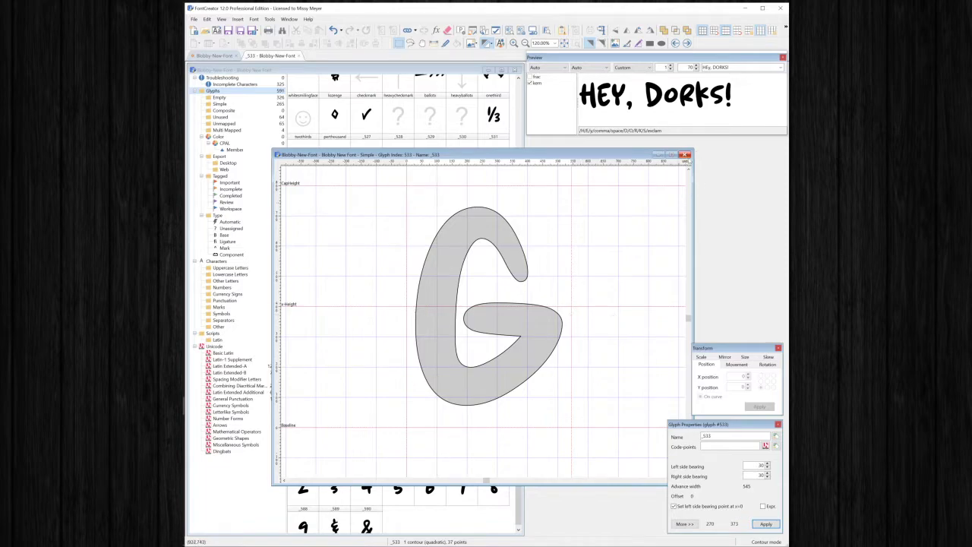
Step: Close the G glyph and open the adjacent H glyph _534 for point editing
{"action": "left_click", "coordinate": [685, 155]}
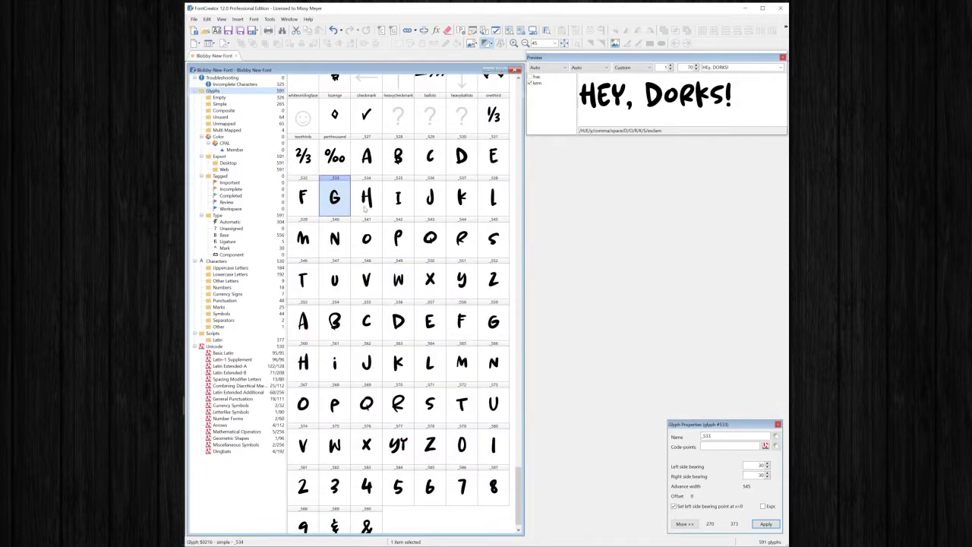
{"action": "double_click", "coordinate": [365, 208]}
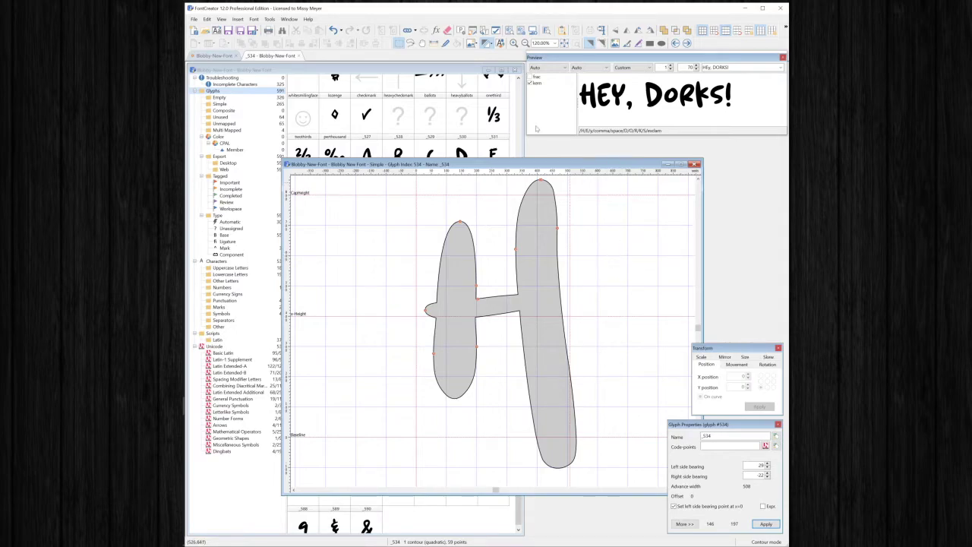
{"action": "double_click", "coordinate": [582, 271]}
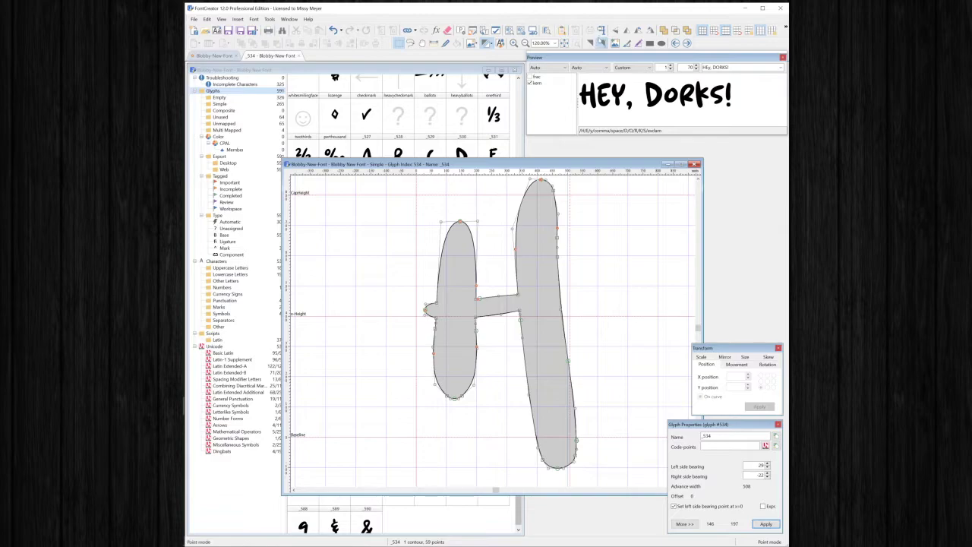
Step: Simplify the H outline to remove redundant contour points
{"action": "left_click", "coordinate": [595, 43]}
{"action": "left_click", "coordinate": [593, 44]}
{"action": "left_click", "coordinate": [601, 43]}
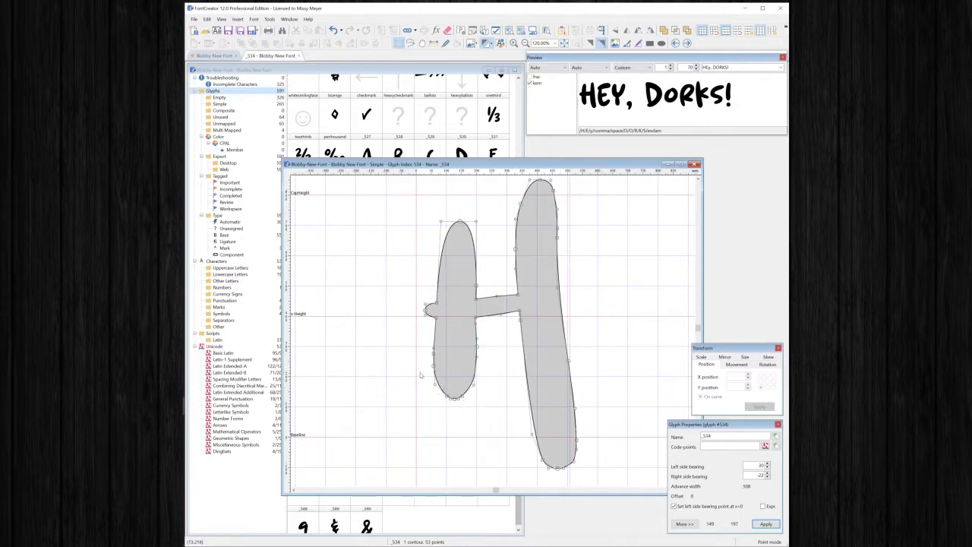
Step: Delete the redundant points around the bottom end of the H's left stem
{"action": "left_click_drag", "start_coordinate": [407, 364], "coordinate": [511, 418]}
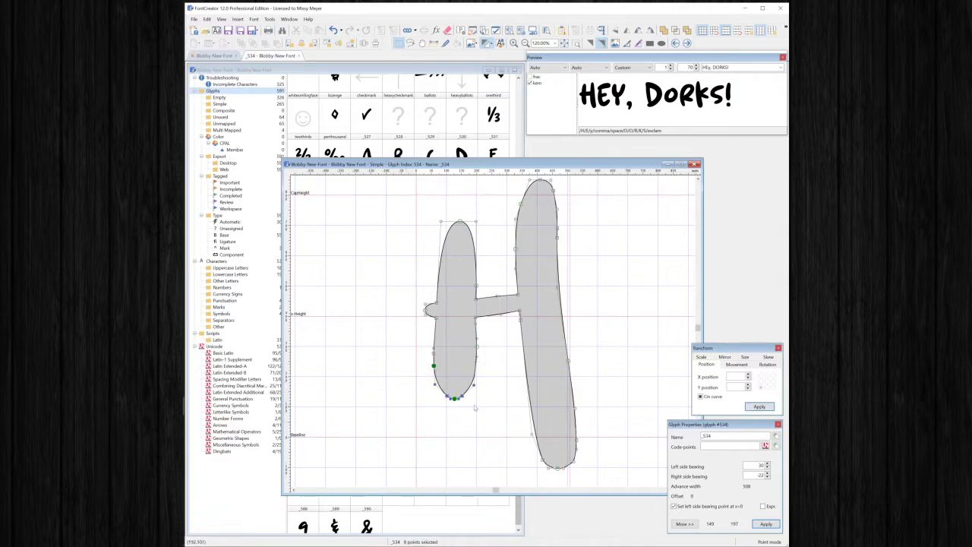
{"action": "left_click", "coordinate": [470, 404]}
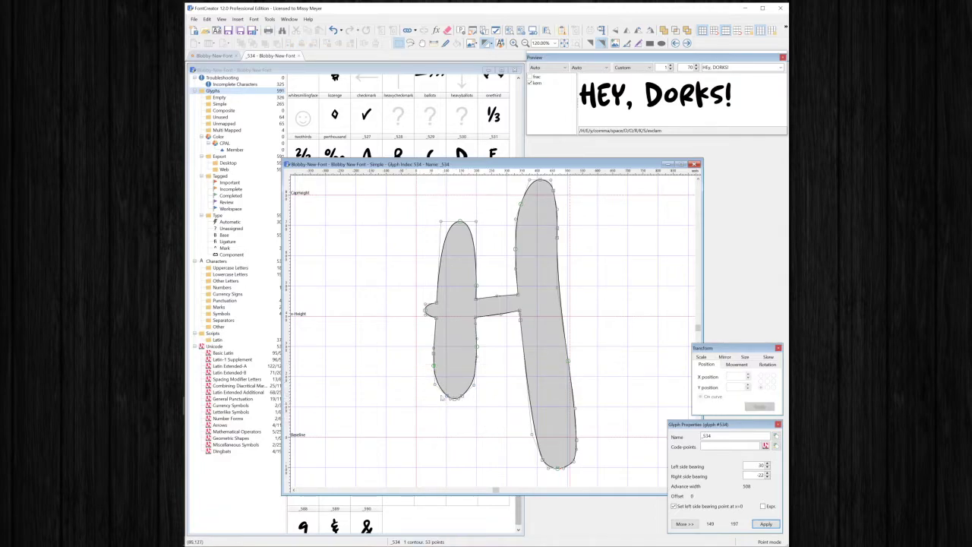
{"action": "left_click", "coordinate": [461, 396]}
{"action": "key", "text": "Delete"}
{"action": "left_click", "coordinate": [464, 398]}
{"action": "key", "text": "shift+Left"}
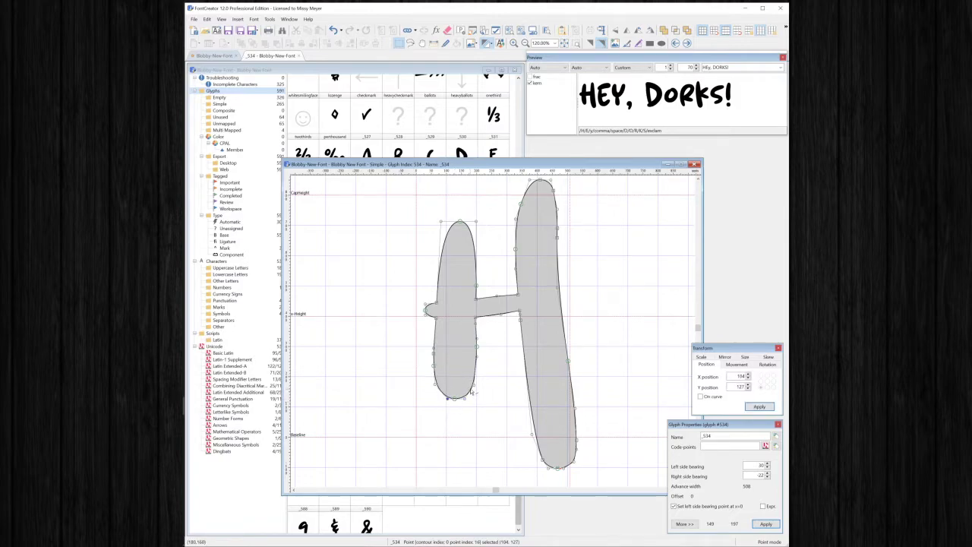
{"action": "key", "text": "Delete"}
Step: Adjust the side and bottom handles to round the lower end of the H's left stem
{"action": "left_click", "coordinate": [433, 380]}
{"action": "left_click", "coordinate": [476, 359]}
{"action": "left_click", "coordinate": [448, 403]}
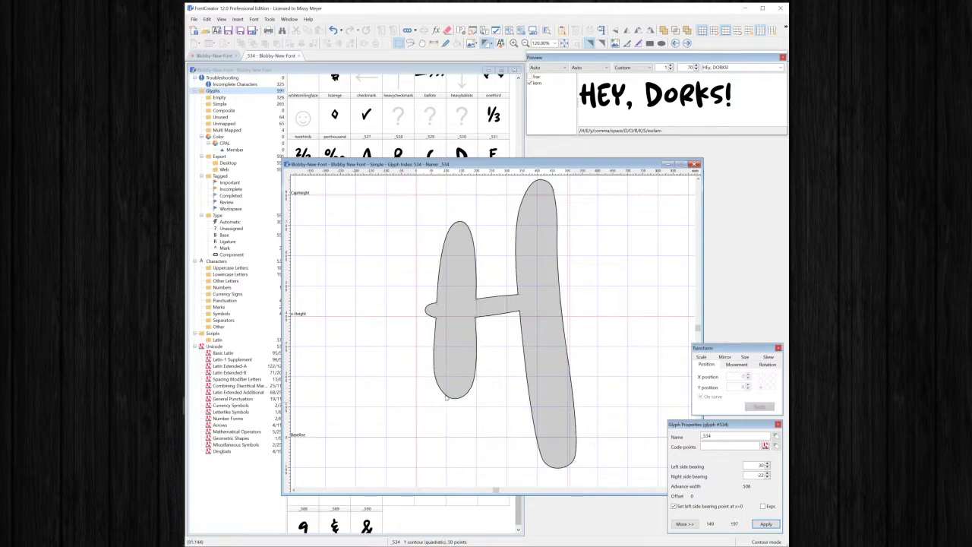
{"action": "left_click", "coordinate": [443, 401]}
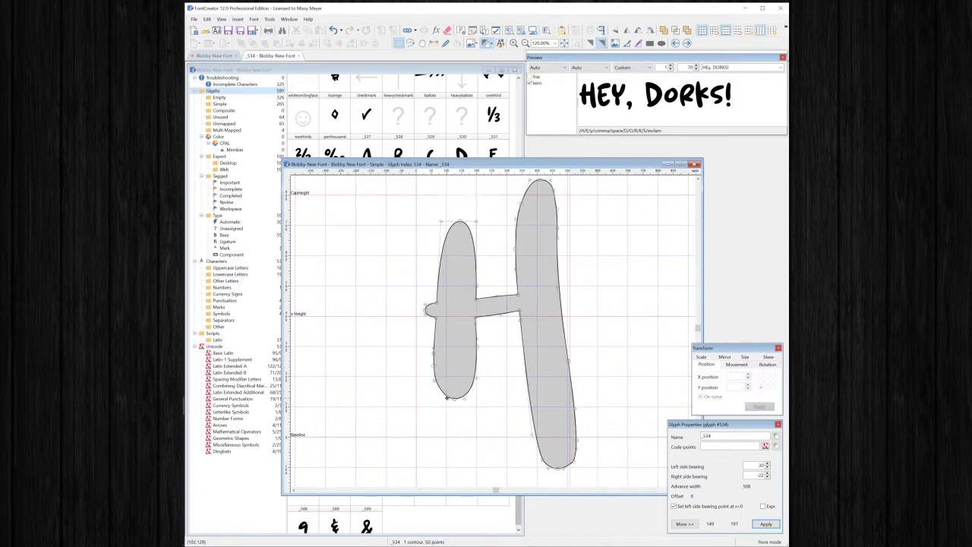
Step: Remove the extra points on both sides of the left stem's lower half and place its left on-curve point at X 59, Y 256
{"action": "left_click_drag", "start_coordinate": [432, 391], "coordinate": [425, 346]}
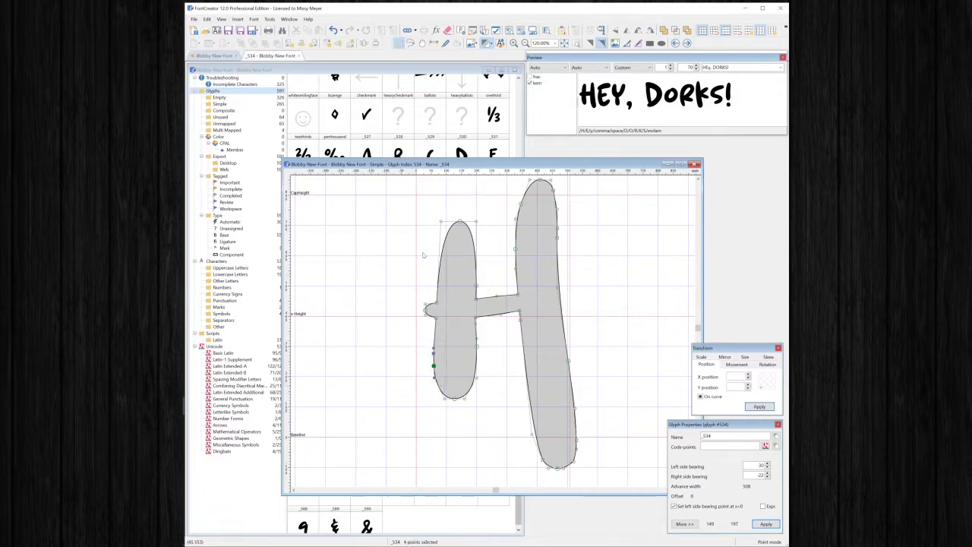
{"action": "left_click", "coordinate": [418, 346]}
{"action": "left_click", "coordinate": [433, 361]}
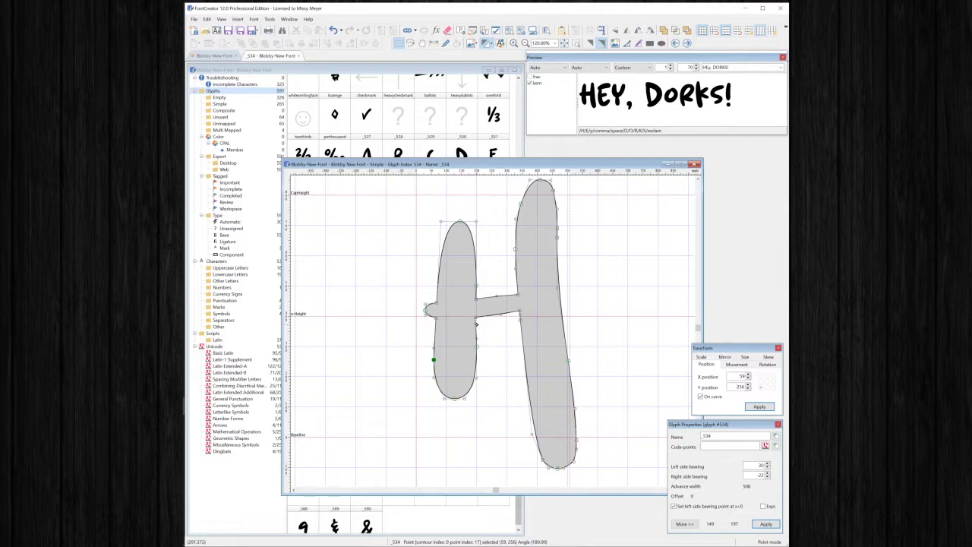
{"action": "left_click", "coordinate": [475, 322]}
{"action": "left_click", "coordinate": [480, 347]}
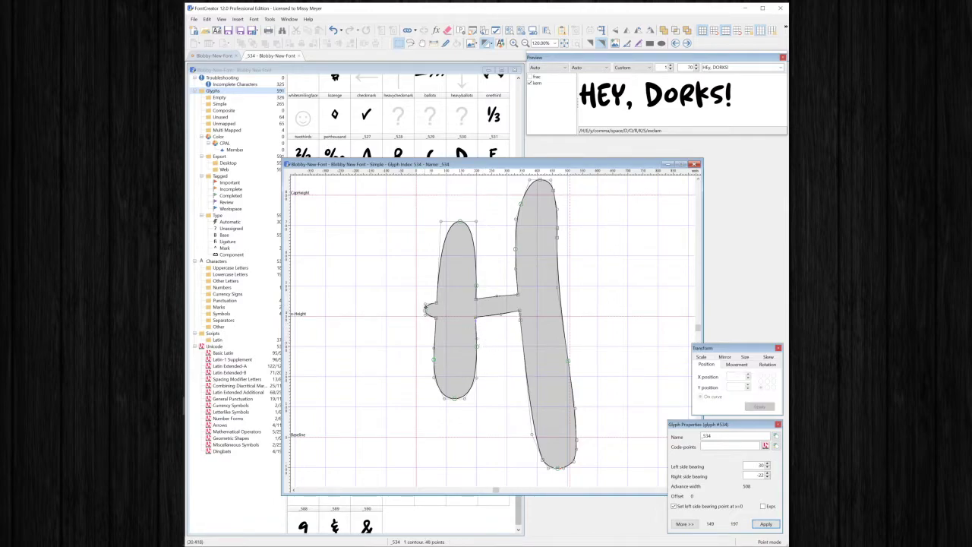
Step: Delete the redundant point on the left stem's right side, just above the crossbar junction
{"action": "left_click", "coordinate": [477, 296]}
{"action": "key", "text": "Delete"}
{"action": "left_click", "coordinate": [476, 297]}
Step: Nudge the handle to the upper right of the H's left stem horizontally, ending at X 198, Y 713
{"action": "left_click", "coordinate": [476, 221]}
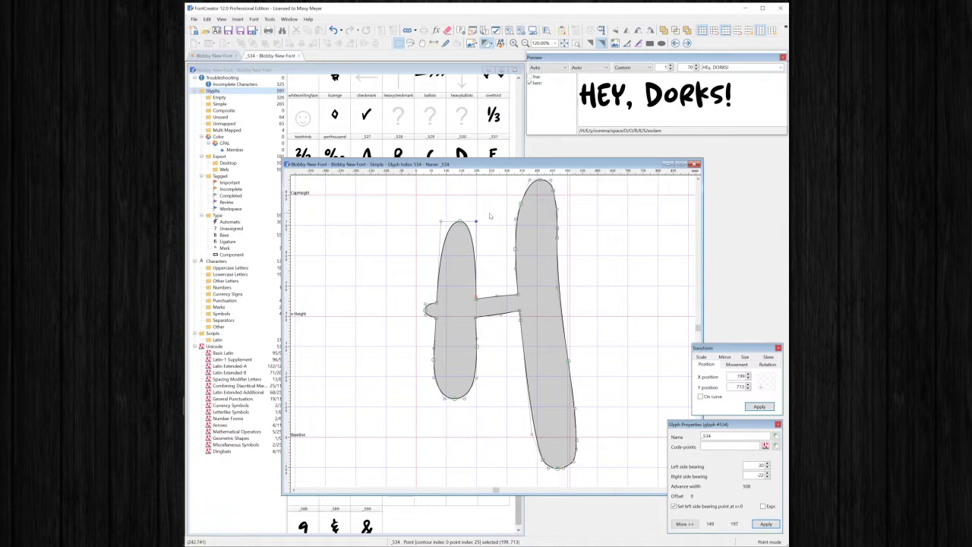
{"action": "key", "text": "Left"}
{"action": "key", "text": "shift+Right"}
{"action": "key", "text": "shift+Right"}
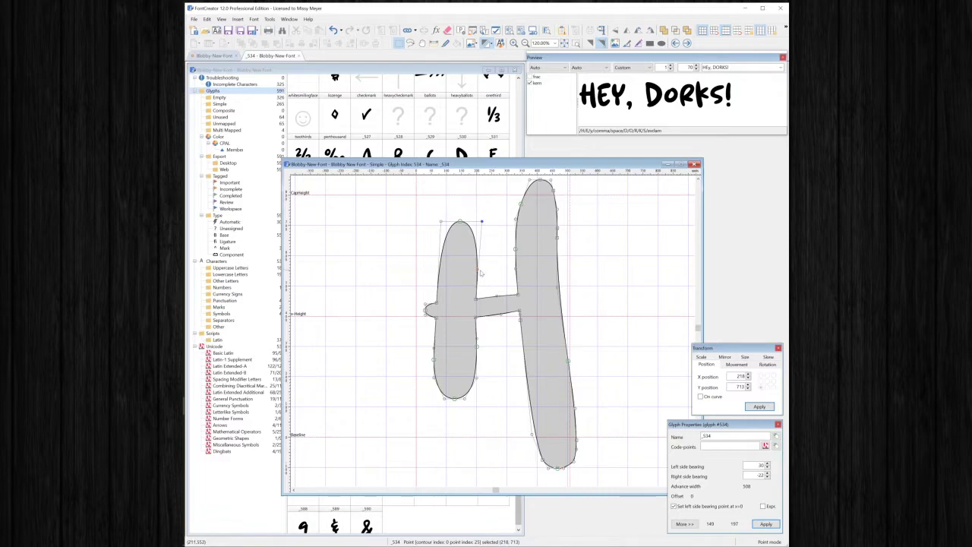
{"action": "key", "text": "shift+Left"}
{"action": "key", "text": "shift+Left"}
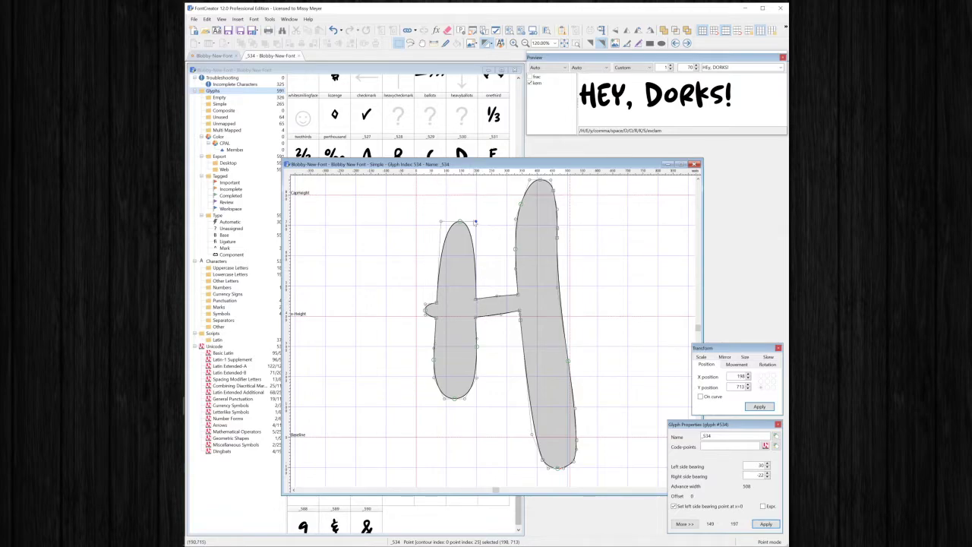
Step: Remove the redundant points along the H's crossbar edges
{"action": "left_click", "coordinate": [476, 299]}
{"action": "left_click", "coordinate": [502, 314]}
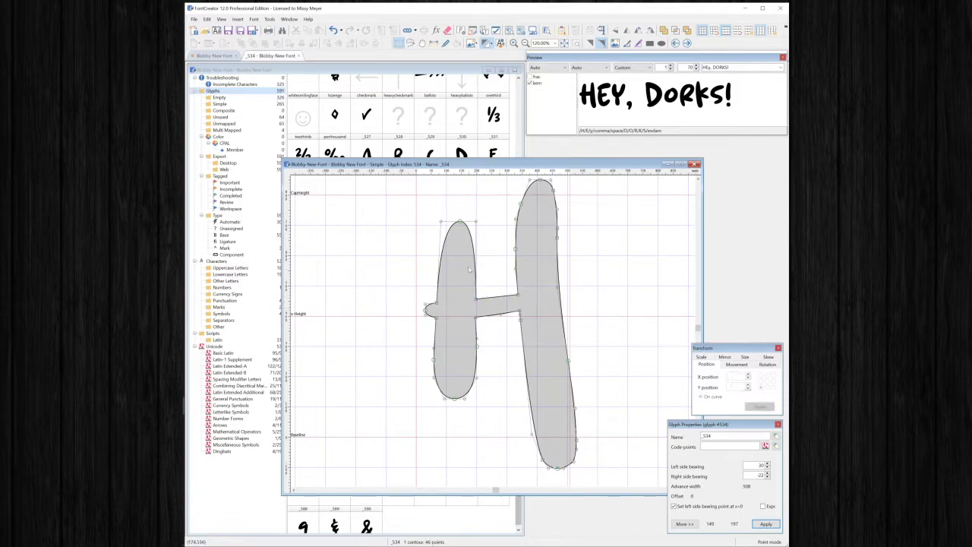
Step: Rework the upper sides of the H's left stem around Y 594 and select the two opposite handles above the crossbar
{"action": "left_click", "coordinate": [440, 258]}
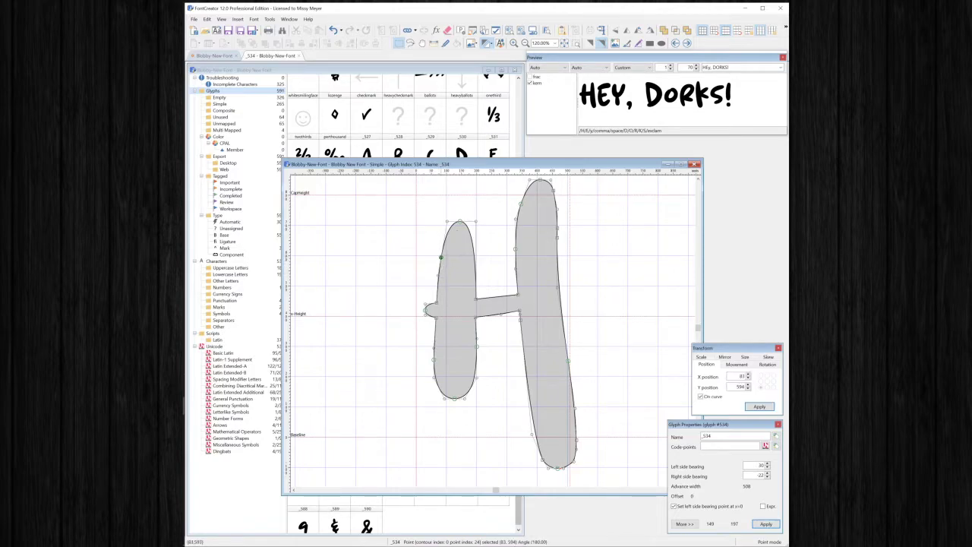
{"action": "left_click", "coordinate": [475, 260]}
{"action": "left_click", "coordinate": [477, 264]}
{"action": "left_click_drag", "start_coordinate": [429, 262], "coordinate": [486, 282]}
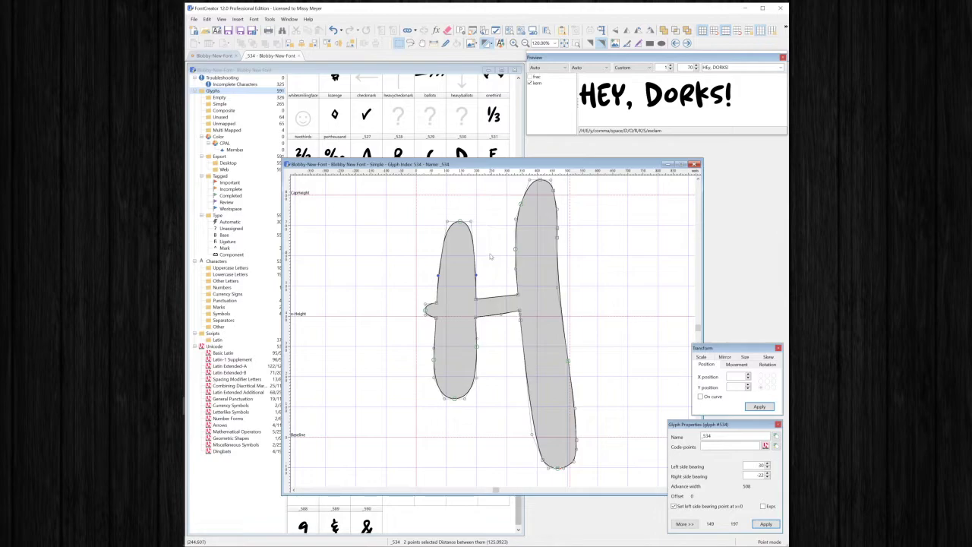
{"action": "key", "text": "alt+Tab"}
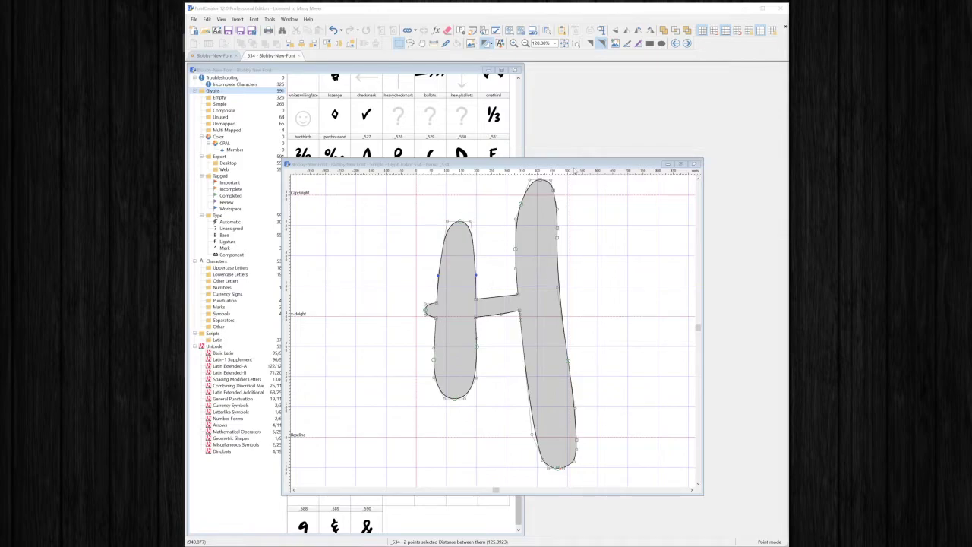
Step: Raise the two opposite handles above the crossbar on the H's left stem to fill out its rounded shoulders
{"action": "left_click", "coordinate": [430, 269]}
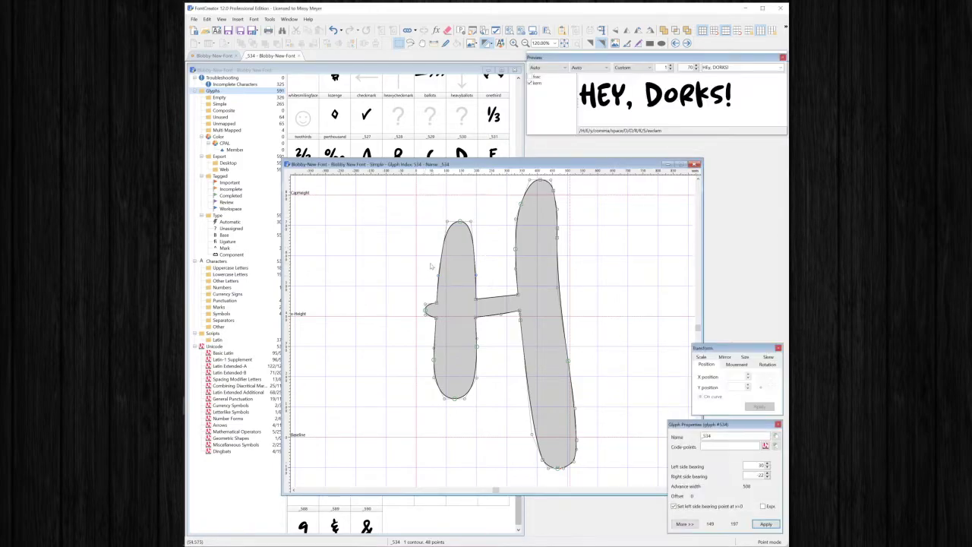
{"action": "left_click_drag", "start_coordinate": [431, 267], "coordinate": [486, 282]}
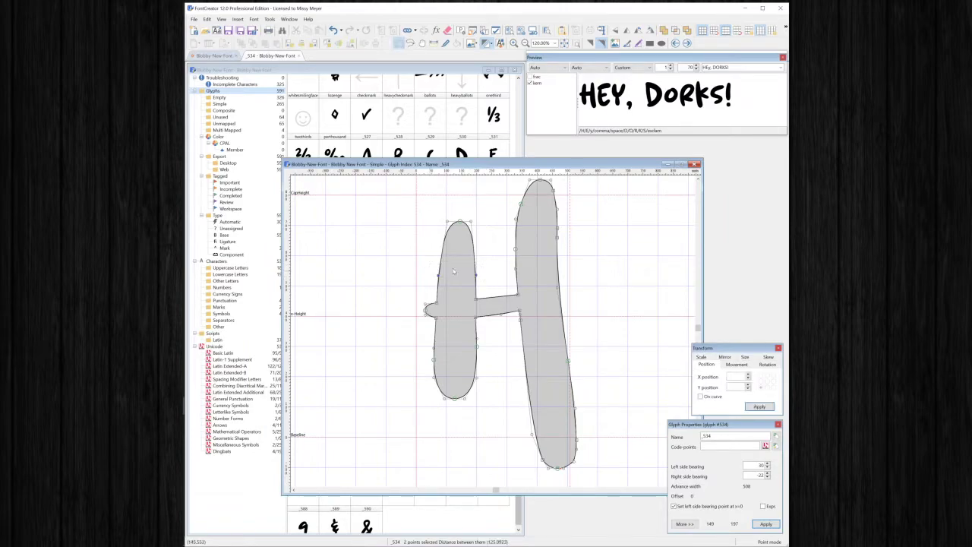
{"action": "key", "text": "Up"}
{"action": "key", "text": "Up"}
{"action": "key", "text": "Up"}
{"action": "key", "text": "Up"}
{"action": "key", "text": "Up"}
{"action": "key", "text": "Up"}
{"action": "key", "text": "Up"}
{"action": "left_click", "coordinate": [448, 254]}
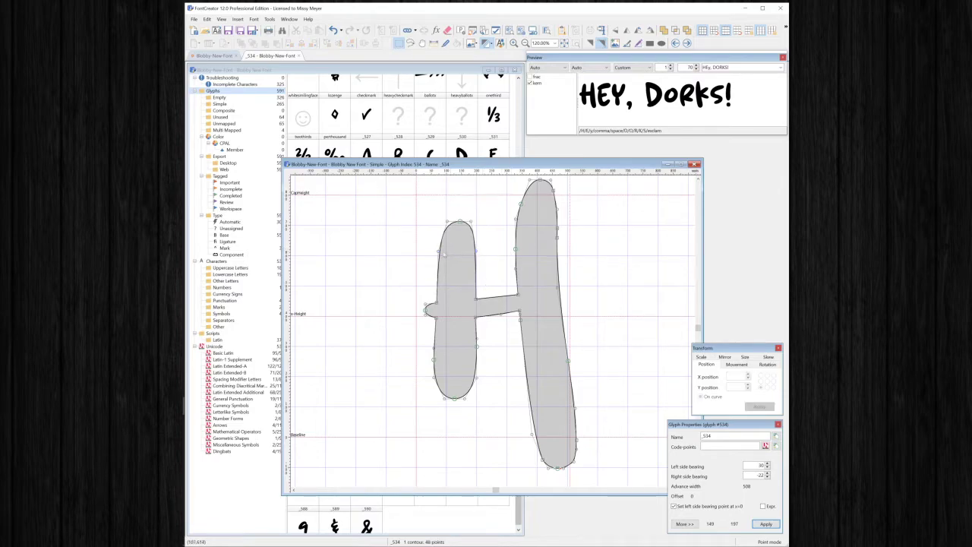
Step: Fine-tune the position of the opposite handles on the left stem's upper sides to refine the shoulder curves
{"action": "left_click_drag", "start_coordinate": [428, 243], "coordinate": [503, 269]}
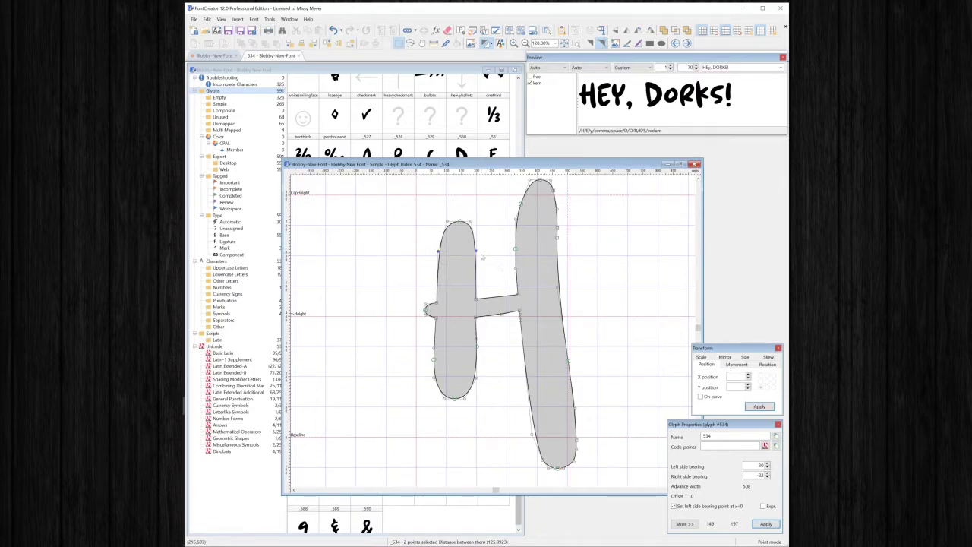
{"action": "left_click", "coordinate": [480, 256]}
{"action": "left_click_drag", "start_coordinate": [422, 209], "coordinate": [503, 275]}
{"action": "left_click_drag", "start_coordinate": [424, 240], "coordinate": [493, 265]}
{"action": "key", "text": "Right"}
{"action": "key", "text": "Right"}
{"action": "key", "text": "Left"}
{"action": "key", "text": "Left"}
{"action": "key", "text": "Left"}
{"action": "key", "text": "Left"}
{"action": "key", "text": "Right"}
{"action": "key", "text": "Right"}
{"action": "key", "text": "Right"}
{"action": "key", "text": "Right"}
{"action": "key", "text": "Right"}
{"action": "key", "text": "Left"}
{"action": "key", "text": "Left"}
{"action": "key", "text": "Left"}
{"action": "key", "text": "Right"}
{"action": "key", "text": "Right"}
{"action": "key", "text": "Right"}
{"action": "key", "text": "Left"}
{"action": "key", "text": "Left"}
{"action": "key", "text": "Left"}
{"action": "key", "text": "Left"}
{"action": "key", "text": "Right"}
{"action": "key", "text": "Right"}
Step: Draw the two handles of the left stem's rounded top closer together and raise the opposite side handles slightly
{"action": "left_click", "coordinate": [451, 222]}
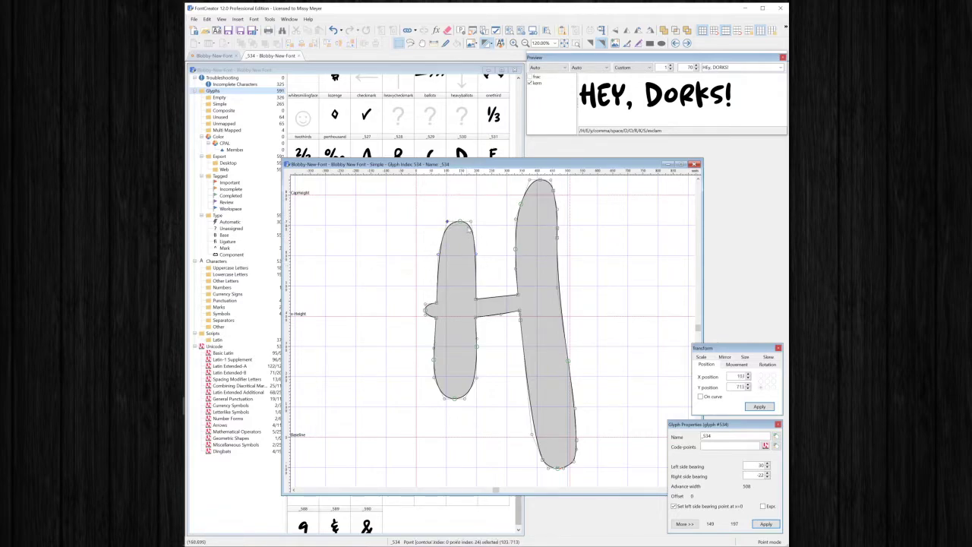
{"action": "left_click_drag", "start_coordinate": [478, 267], "coordinate": [433, 237]}
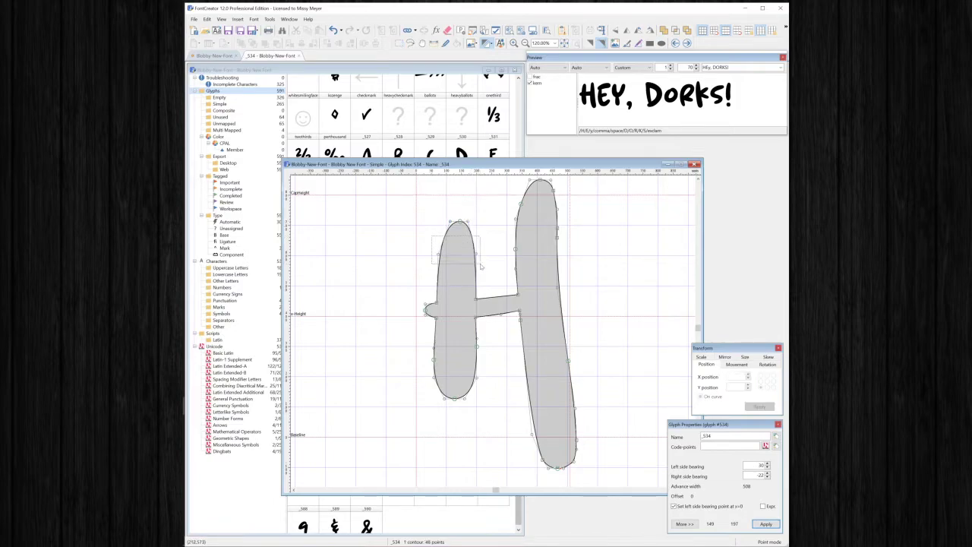
{"action": "key", "text": "Up"}
{"action": "key", "text": "Up"}
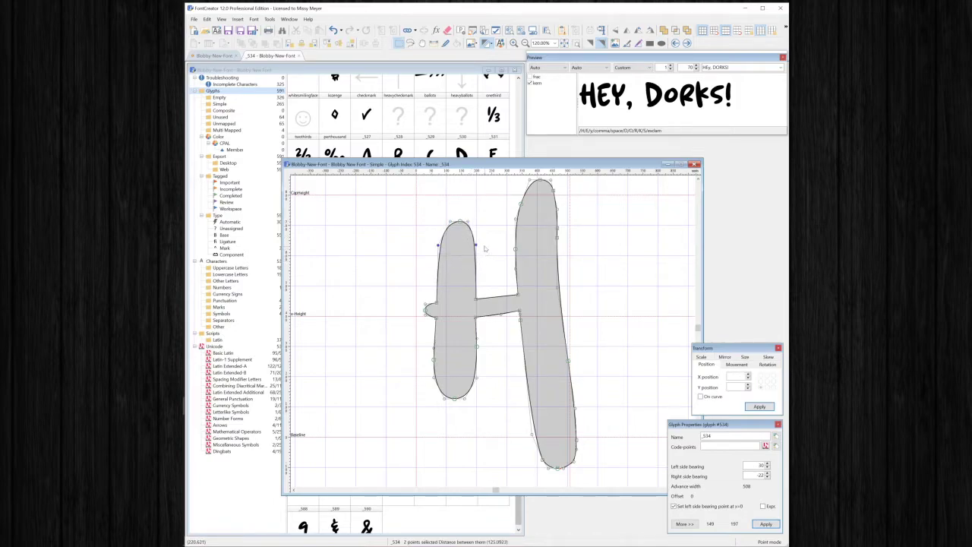
Step: Examine the left stem's outline and its crossbar junctions with the contour points hidden and shown
{"action": "left_click", "coordinate": [478, 224]}
{"action": "double_click", "coordinate": [483, 219]}
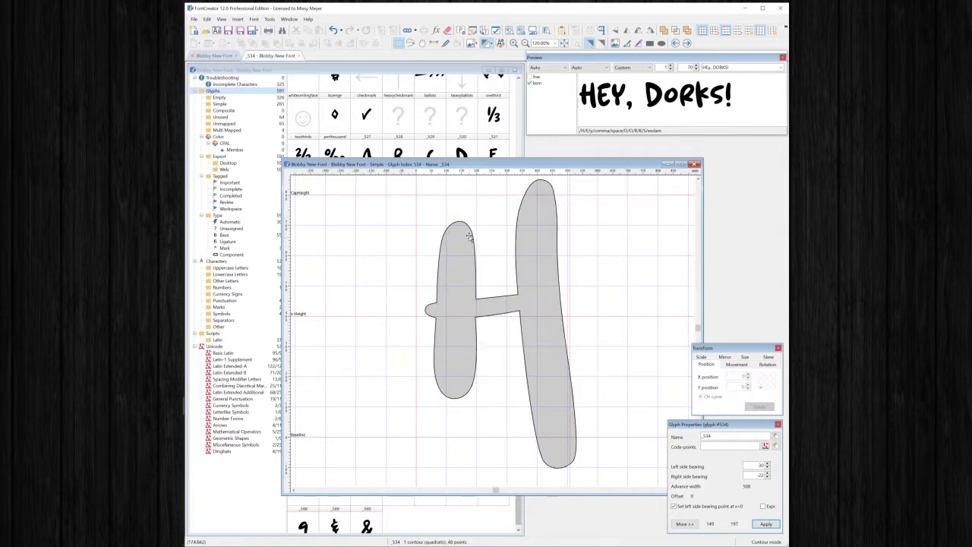
{"action": "double_click", "coordinate": [489, 285]}
{"action": "double_click", "coordinate": [469, 322]}
{"action": "double_click", "coordinate": [462, 264]}
{"action": "left_click_drag", "start_coordinate": [469, 290], "coordinate": [498, 351]}
{"action": "double_click", "coordinate": [498, 284]}
{"action": "left_click", "coordinate": [473, 322]}
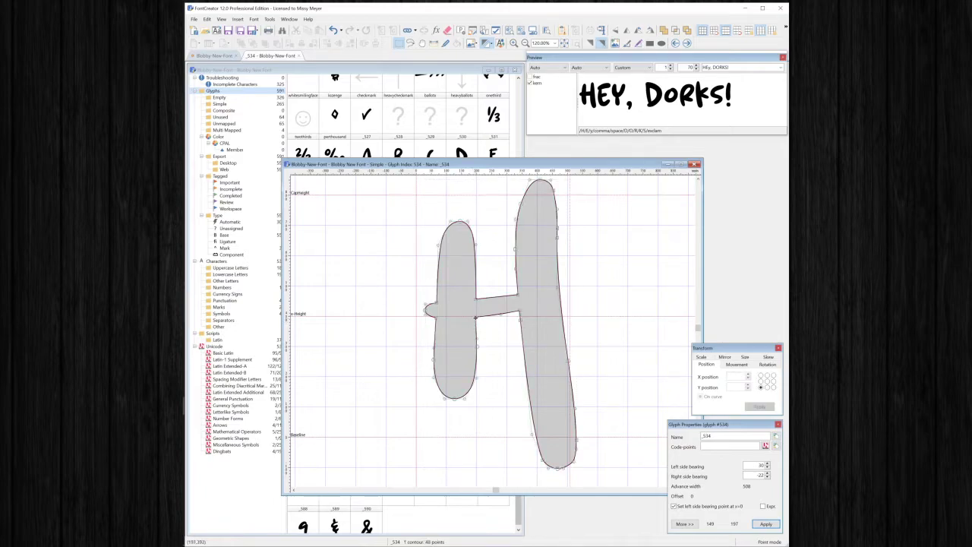
Step: Nudge the corner point where the crossbar's lower edge meets the left stem slightly to the right
{"action": "left_click", "coordinate": [474, 318]}
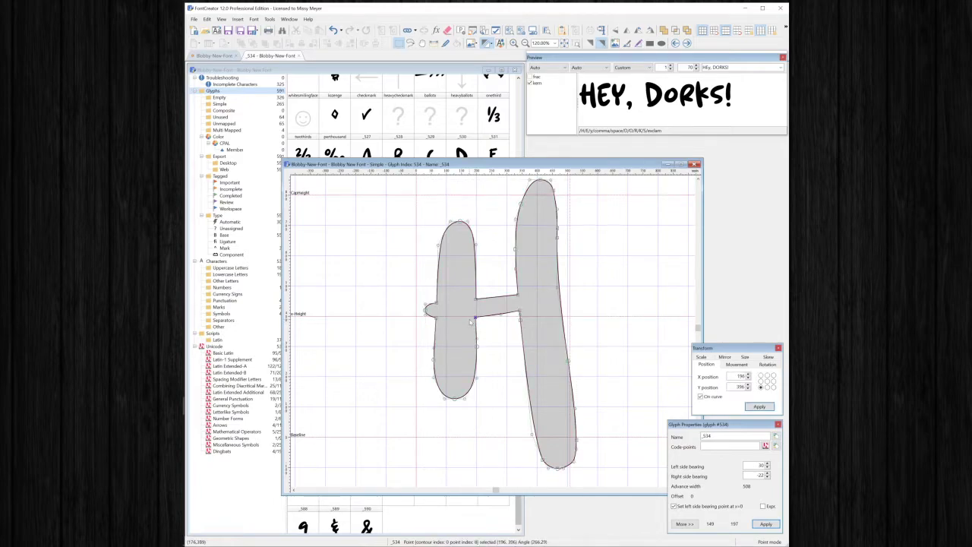
{"action": "key", "text": "Right"}
{"action": "key", "text": "Right"}
{"action": "left_click", "coordinate": [495, 254]}
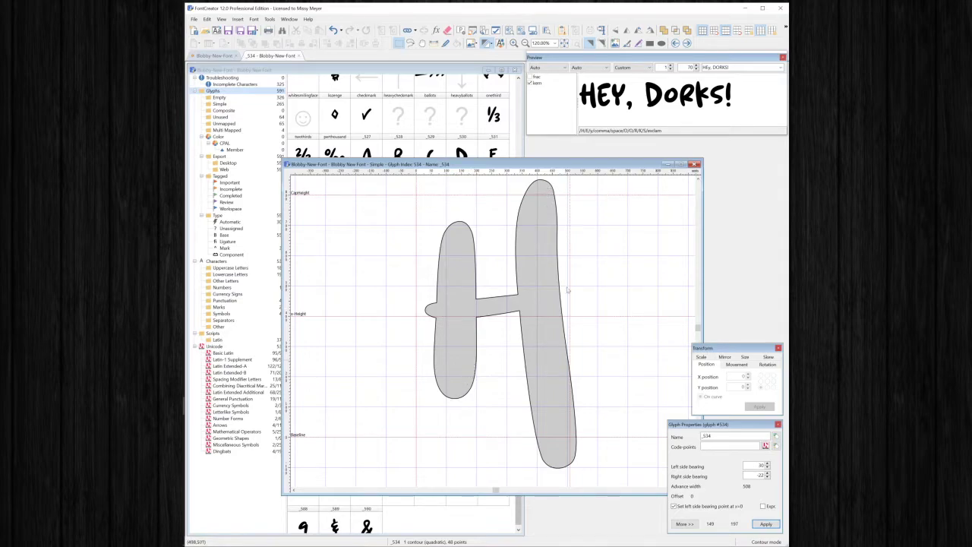
{"action": "left_click", "coordinate": [542, 200]}
{"action": "left_click_drag", "start_coordinate": [511, 181], "coordinate": [570, 260]}
{"action": "left_click", "coordinate": [581, 263]}
{"action": "double_click", "coordinate": [585, 240]}
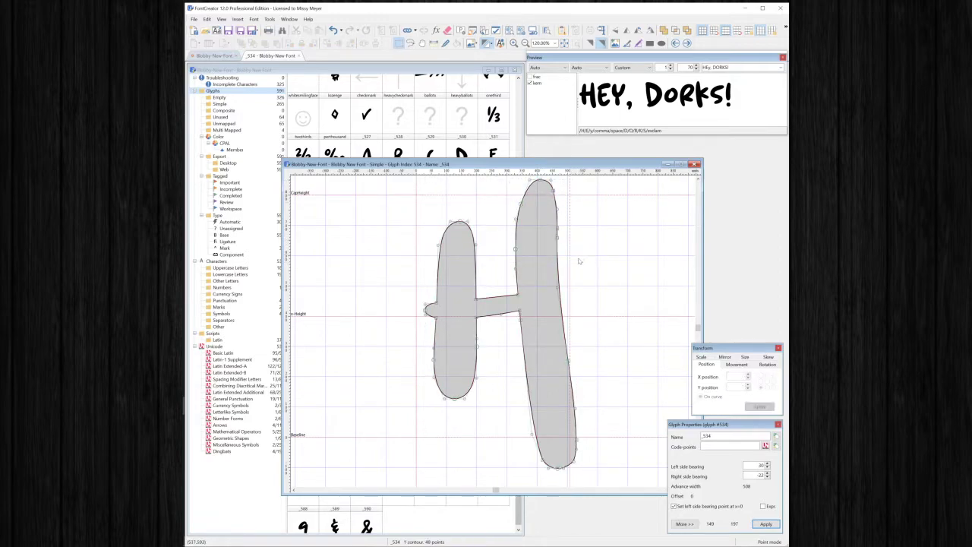
Step: Delete two redundant points where the crossbar's lower edge meets the right stem
{"action": "left_click", "coordinate": [519, 319]}
{"action": "key", "text": "Delete"}
{"action": "left_click", "coordinate": [520, 313]}
{"action": "key", "text": "Delete"}
{"action": "key", "text": "alt+Tab"}
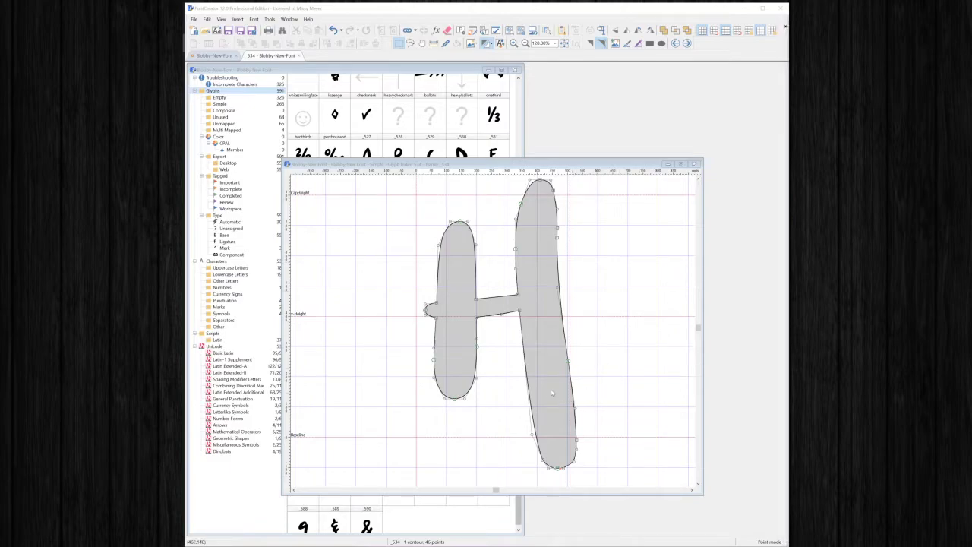
Step: Move all points of the right stem's lower end 40 units left and 100 units up so it meets the baseline
{"action": "left_click_drag", "start_coordinate": [510, 386], "coordinate": [588, 476]}
{"action": "key", "text": "shift+Left"}
{"action": "key", "text": "shift+Left"}
{"action": "key", "text": "shift+Left"}
{"action": "key", "text": "shift+Up"}
{"action": "key", "text": "shift+Up"}
{"action": "key", "text": "shift+Up"}
{"action": "key", "text": "shift+Up"}
{"action": "key", "text": "shift+Up"}
{"action": "key", "text": "shift+Up"}
{"action": "key", "text": "shift+Up"}
{"action": "key", "text": "shift+Up"}
{"action": "key", "text": "shift+Up"}
{"action": "key", "text": "shift+Up"}
{"action": "key", "text": "shift+Left"}
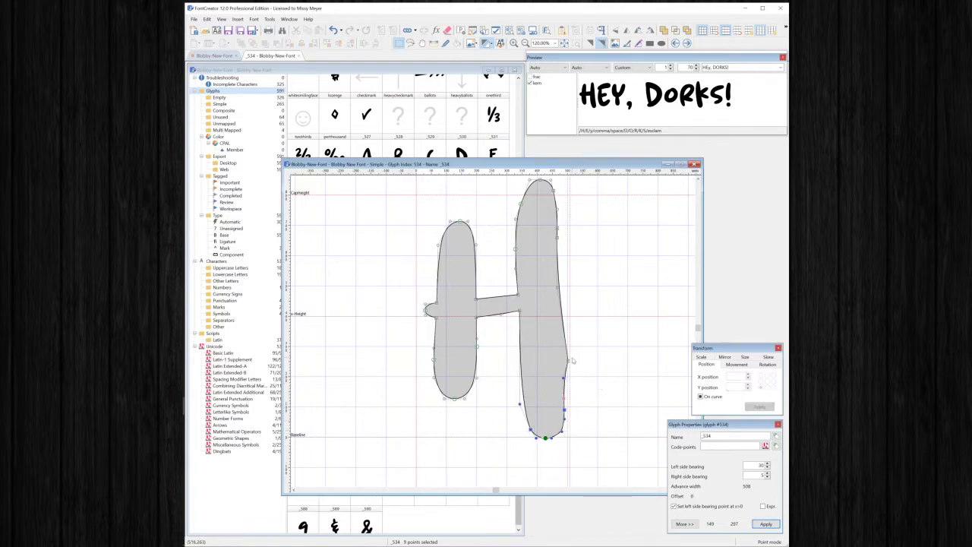
Step: Smooth the right stem's lower right side with a handle at X 490, Y 174, and align the three points at its top
{"action": "left_click", "coordinate": [572, 362]}
{"action": "left_click", "coordinate": [564, 384]}
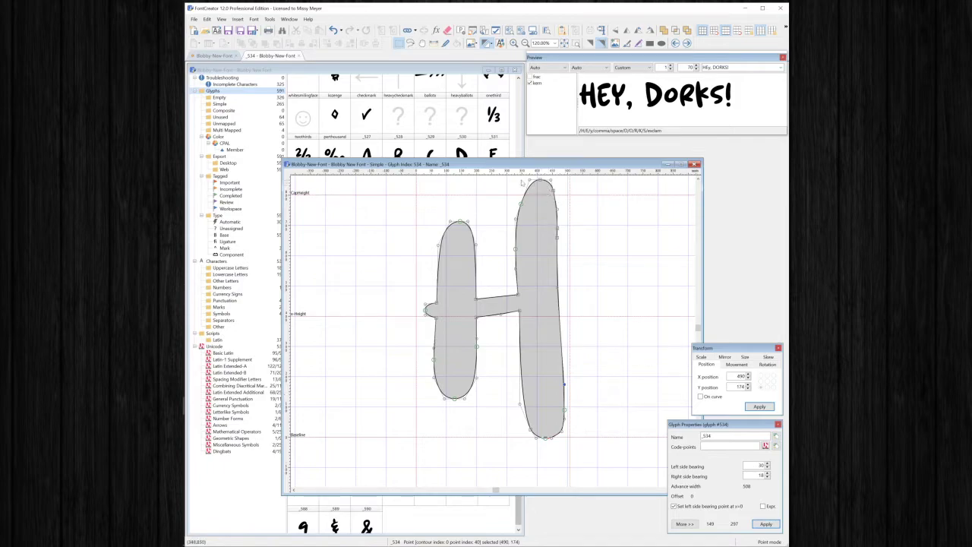
{"action": "left_click_drag", "start_coordinate": [523, 179], "coordinate": [562, 190]}
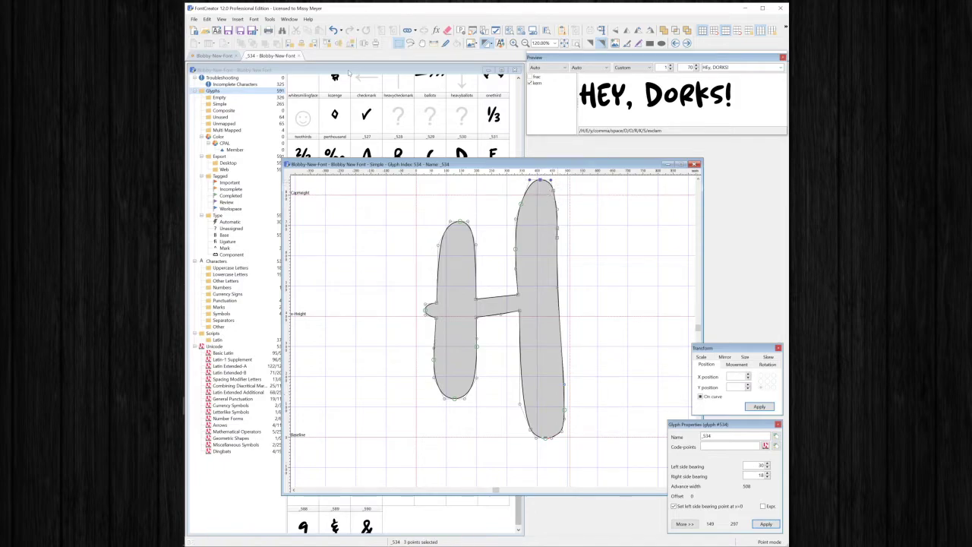
{"action": "left_click", "coordinate": [343, 43]}
Step: Delete the redundant points on the right stem's upper right side and move the remaining handle to X 481, Y 504
{"action": "left_click", "coordinate": [556, 192]}
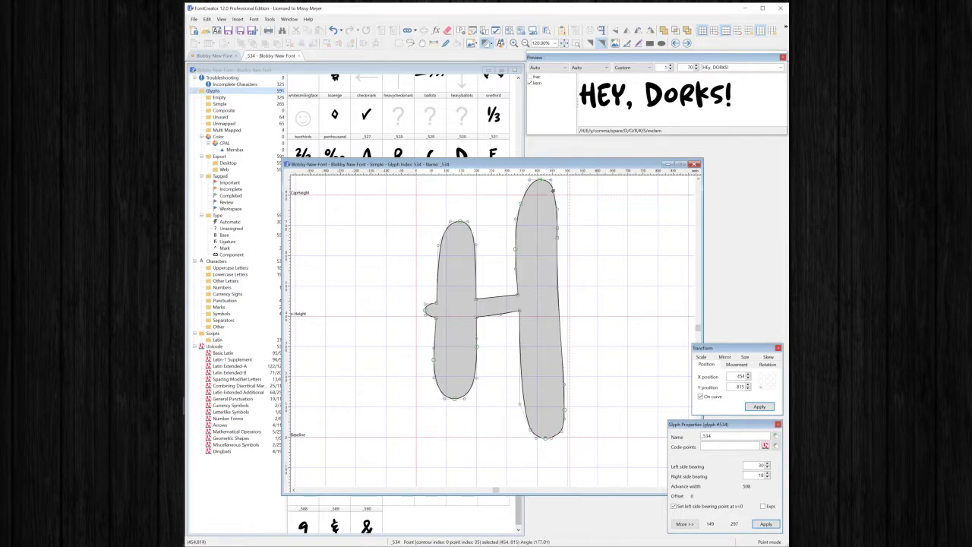
{"action": "left_click_drag", "start_coordinate": [562, 213], "coordinate": [549, 233]}
{"action": "key", "text": "Delete"}
{"action": "left_click_drag", "start_coordinate": [561, 291], "coordinate": [564, 281]}
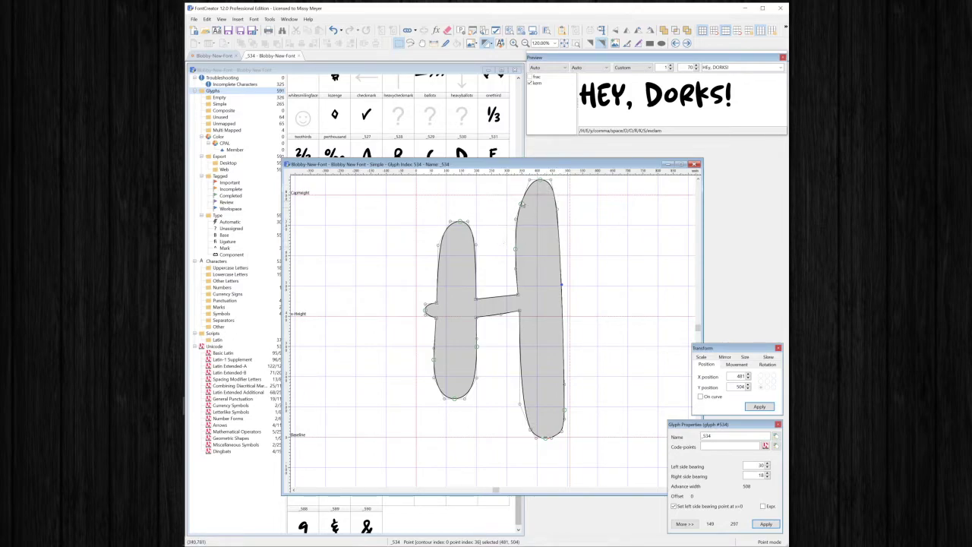
Step: Simplify the right stem's upper left side and align its three points vertically at X 339
{"action": "left_click_drag", "start_coordinate": [507, 203], "coordinate": [530, 281]}
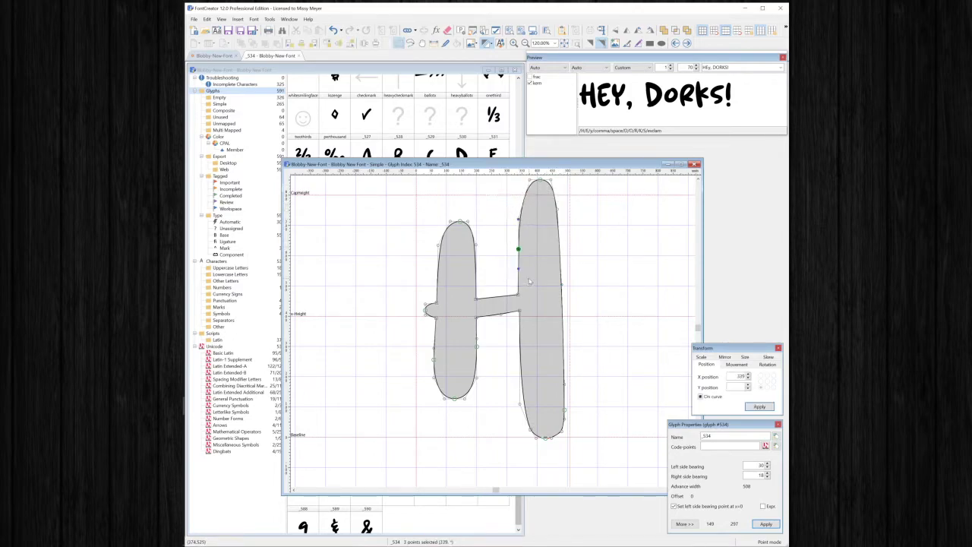
{"action": "left_click", "coordinate": [529, 283]}
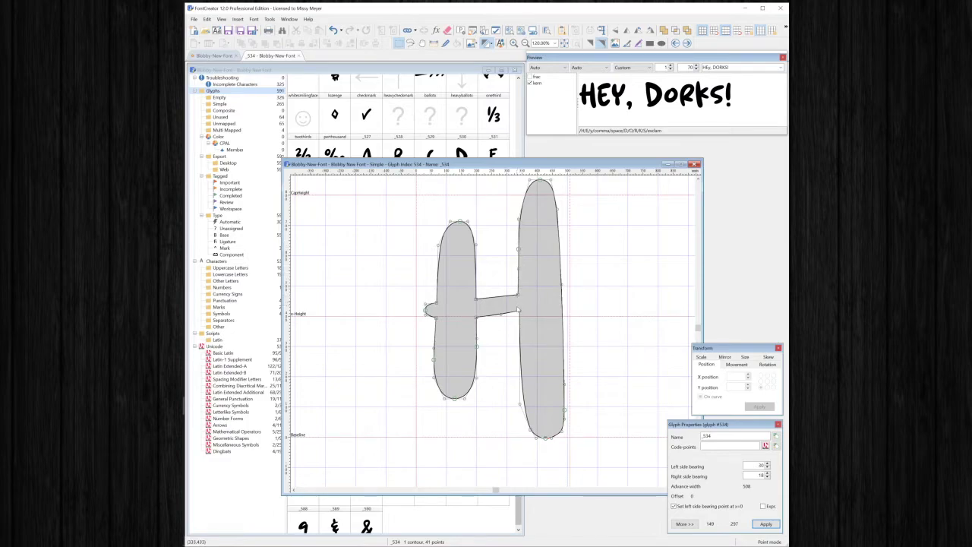
Step: Rework the corner where the crossbar's lower edge meets the right stem, nudging its point left and down in line with the corner above
{"action": "left_click", "coordinate": [516, 313]}
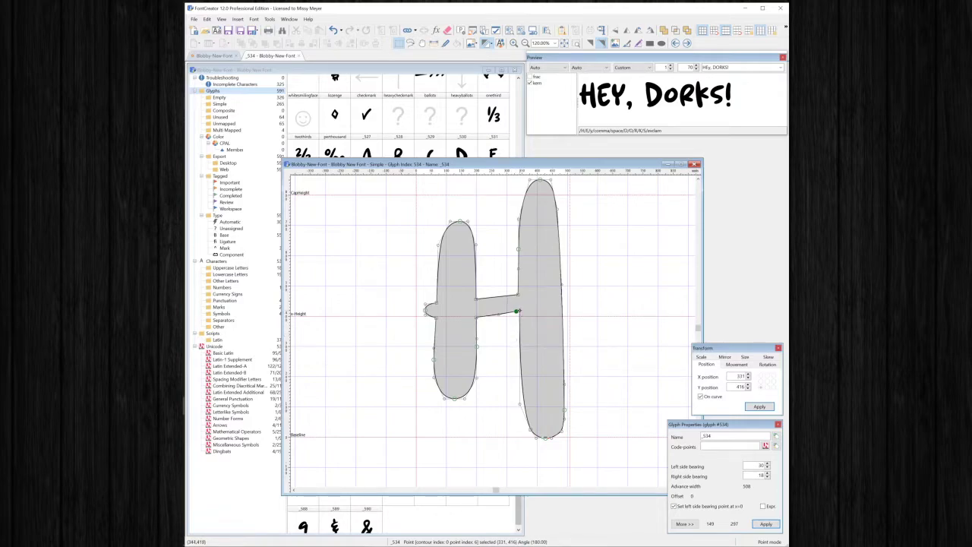
{"action": "left_click", "coordinate": [517, 318]}
{"action": "left_click", "coordinate": [518, 312]}
{"action": "key", "text": "Delete"}
{"action": "left_click", "coordinate": [519, 311]}
{"action": "key", "text": "Left"}
{"action": "key", "text": "Left"}
{"action": "key", "text": "Left"}
{"action": "key", "text": "Left"}
{"action": "key", "text": "Left"}
{"action": "key", "text": "Down"}
{"action": "key", "text": "Down"}
{"action": "left_click", "coordinate": [511, 262]}
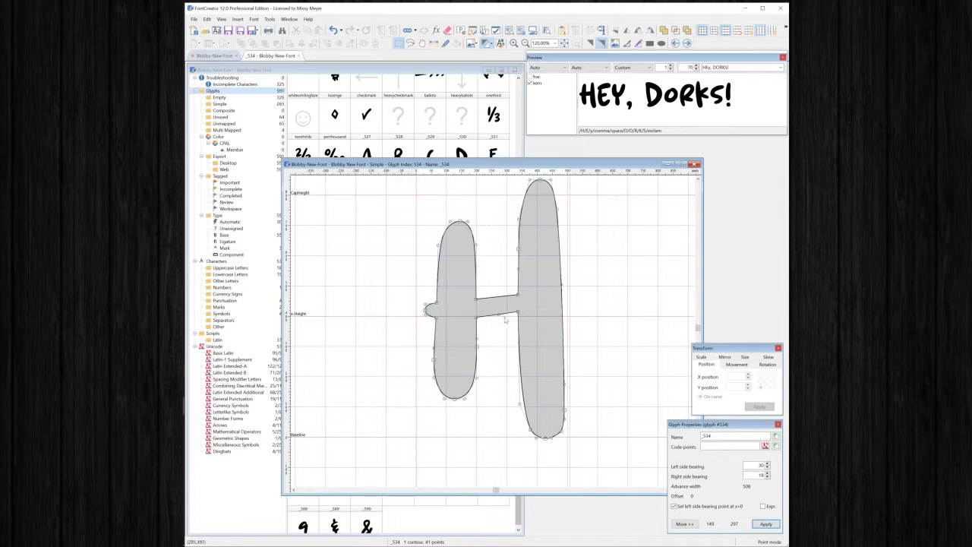
Step: Delete the redundant points on the crossbar's lower edge and on the lower left curve of the right stem
{"action": "left_click", "coordinate": [498, 314]}
{"action": "key", "text": "Delete"}
{"action": "left_click", "coordinate": [529, 435]}
{"action": "key", "text": "Delete"}
Step: Raise the handle on the right stem's lower left side by 30 units and extend the left handle of its bottom outward
{"action": "left_click", "coordinate": [520, 403]}
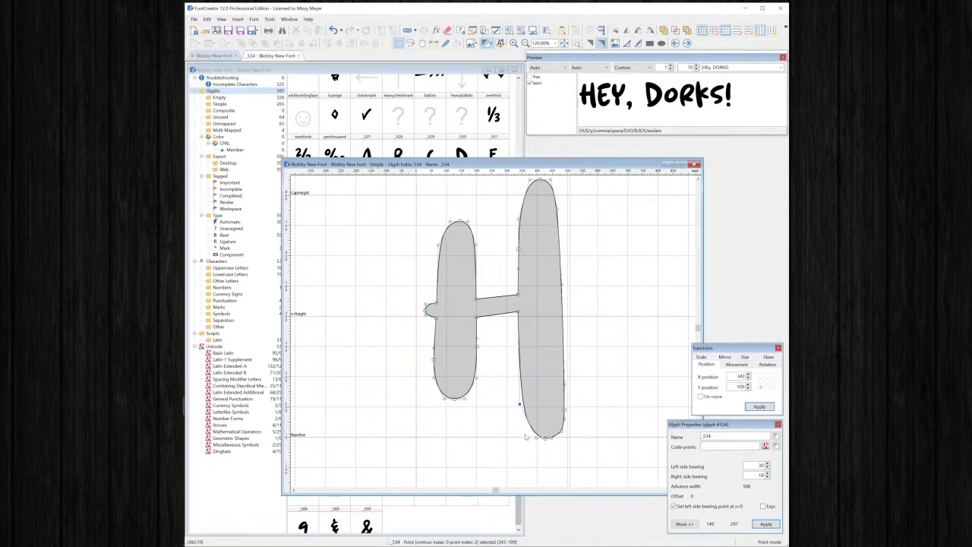
{"action": "key", "text": "shift+Up"}
{"action": "key", "text": "shift+Up"}
{"action": "key", "text": "shift+Up"}
{"action": "left_click", "coordinate": [534, 438]}
Step: Raise the points on the right stem's lower right side and extend the right handle of its bottom to round the end
{"action": "left_click", "coordinate": [565, 411]}
{"action": "left_click", "coordinate": [564, 395], "text": "shift"}
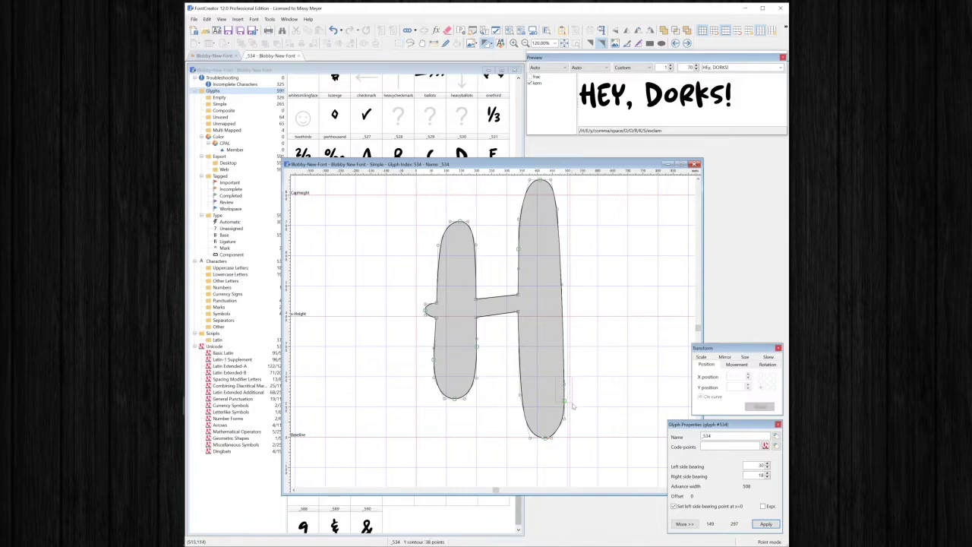
{"action": "left_click", "coordinate": [558, 439]}
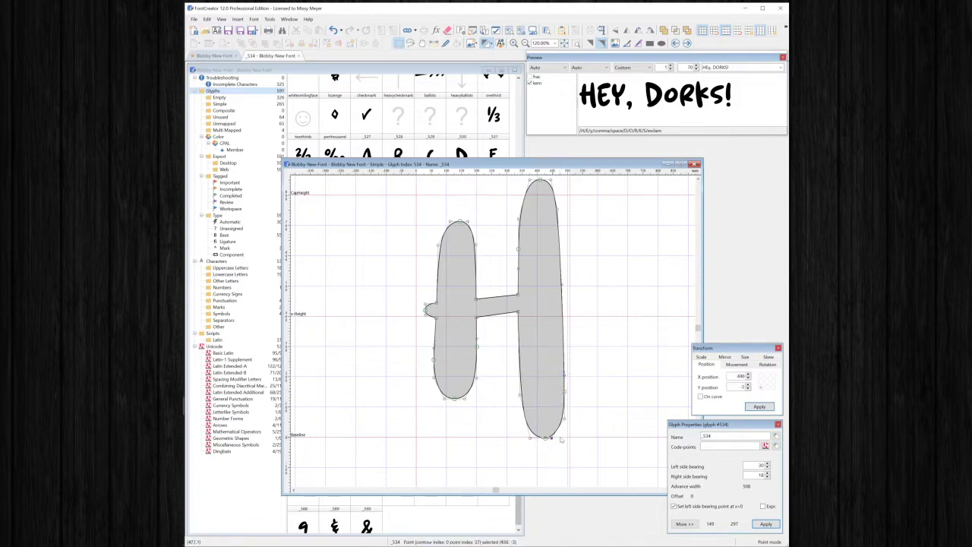
{"action": "left_click", "coordinate": [564, 416]}
{"action": "key", "text": "shift+Down"}
{"action": "left_click", "coordinate": [586, 411]}
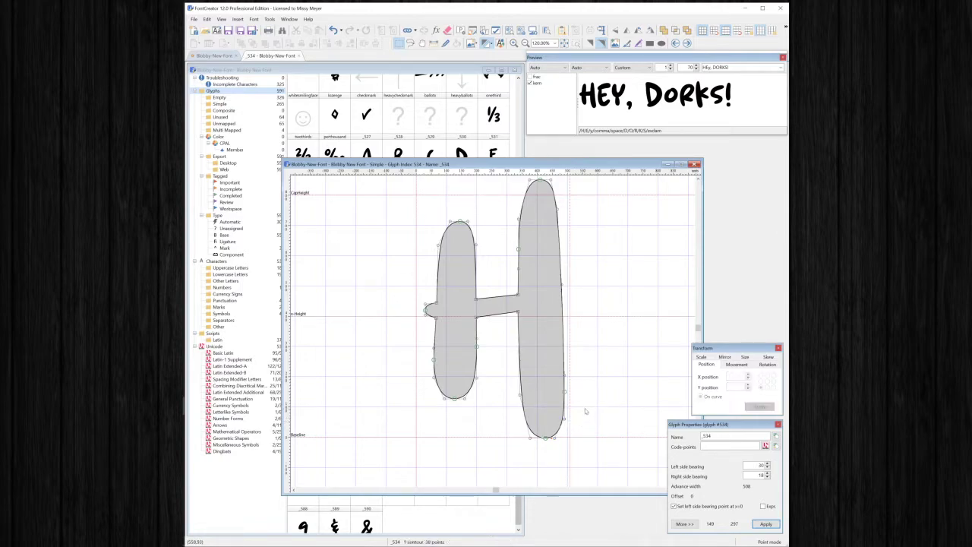
Step: Lower the right stem's rounded top by about 60 units and align the three points on its upper left side vertically
{"action": "left_click_drag", "start_coordinate": [497, 179], "coordinate": [589, 266]}
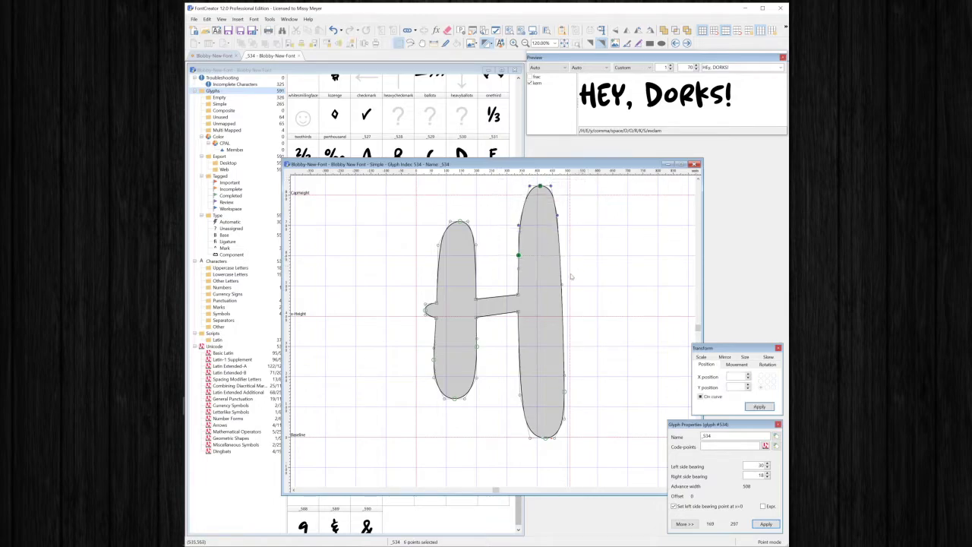
{"action": "left_click", "coordinate": [518, 266]}
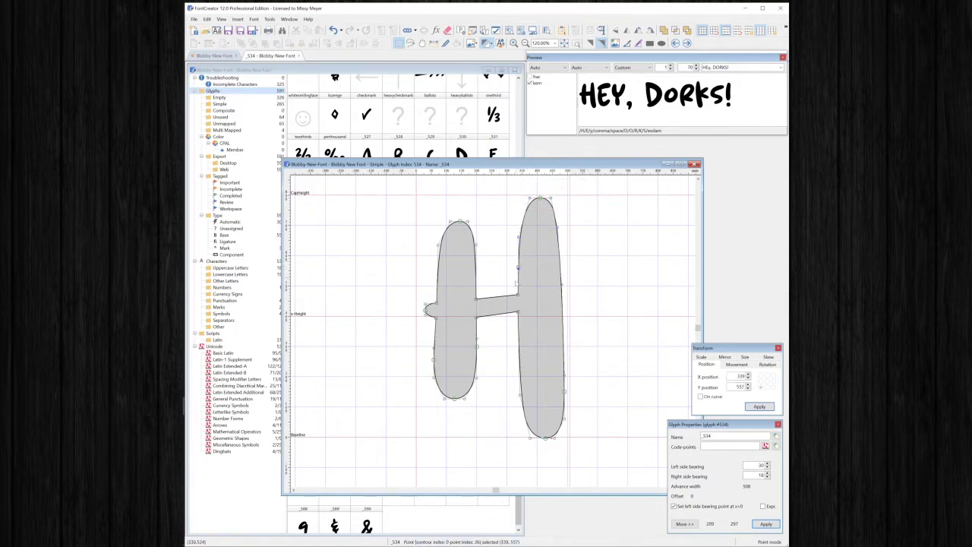
{"action": "left_click", "coordinate": [511, 288]}
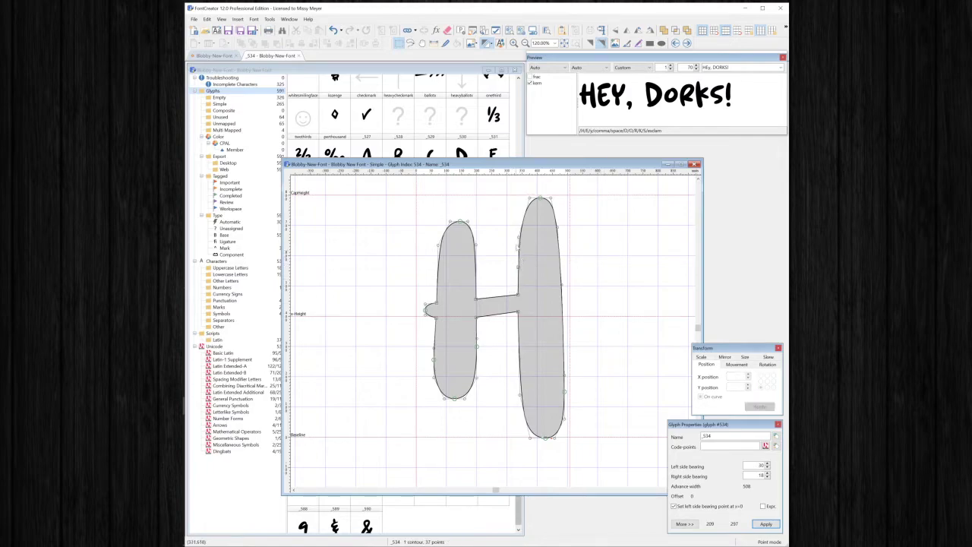
{"action": "left_click_drag", "start_coordinate": [511, 225], "coordinate": [527, 301]}
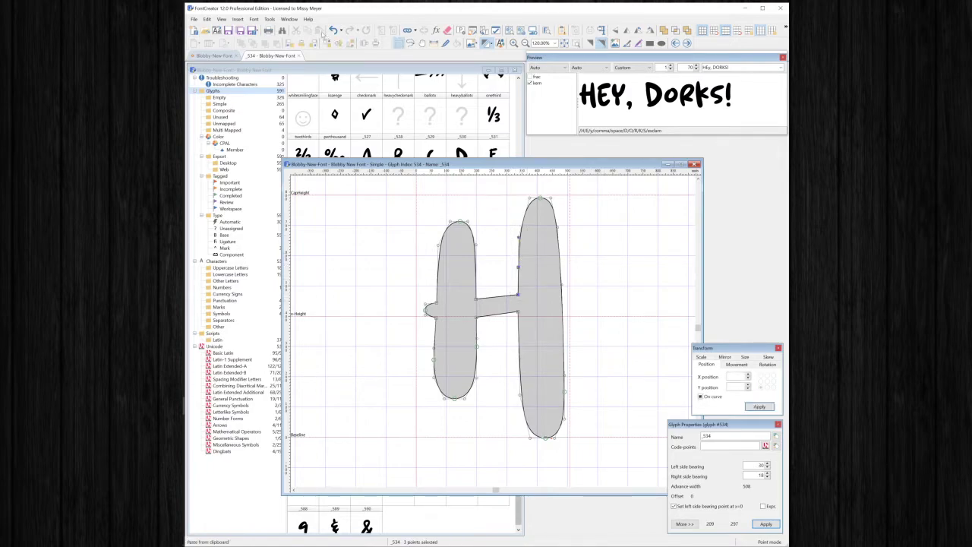
{"action": "left_click", "coordinate": [302, 43]}
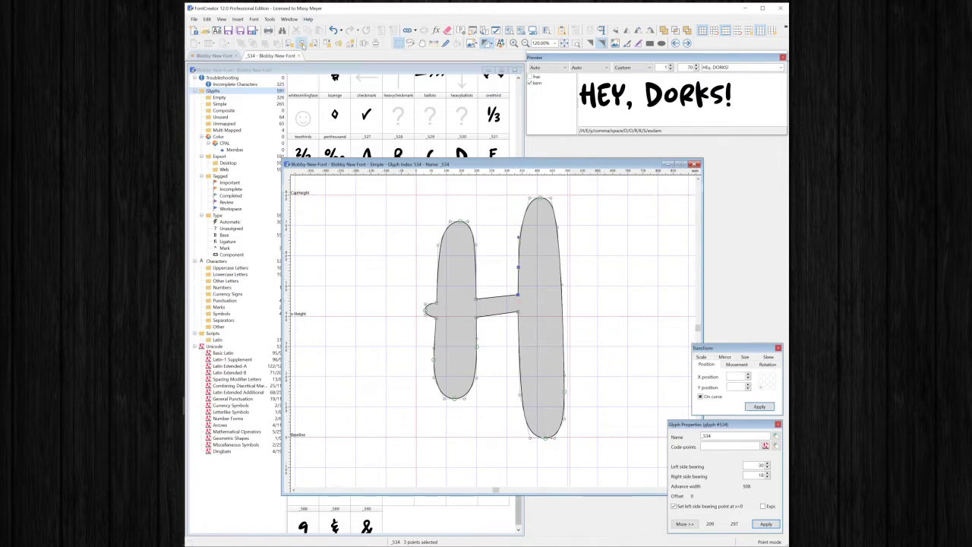
Step: Move the whole H contour up to Y position 2
{"action": "left_click", "coordinate": [602, 329]}
{"action": "left_click", "coordinate": [550, 341]}
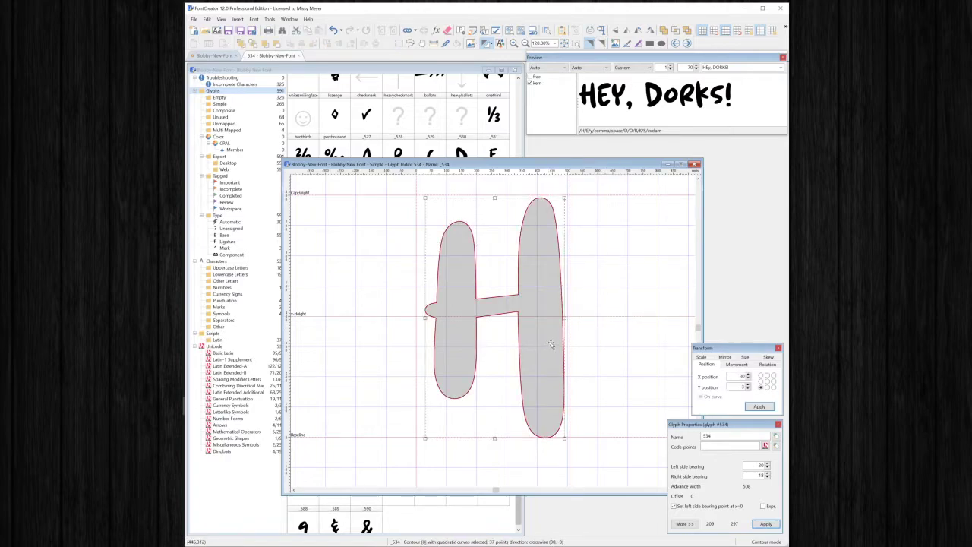
{"action": "left_click_drag", "start_coordinate": [550, 339], "coordinate": [553, 344]}
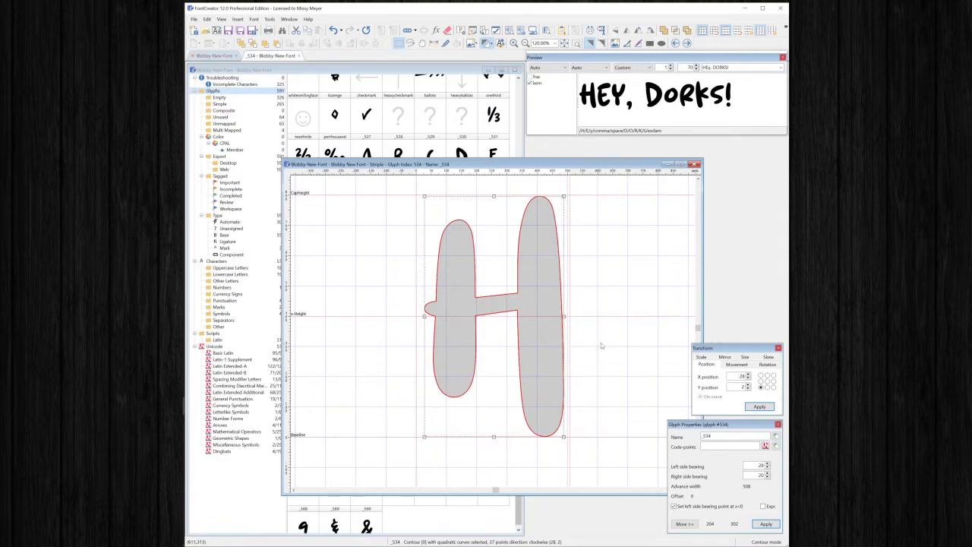
Step: Set the H's left side bearing to 15 and close its glyph window
{"action": "double_click", "coordinate": [760, 465]}
{"action": "type", "text": "15"}
{"action": "key", "text": "Tab"}
{"action": "key", "text": "Return"}
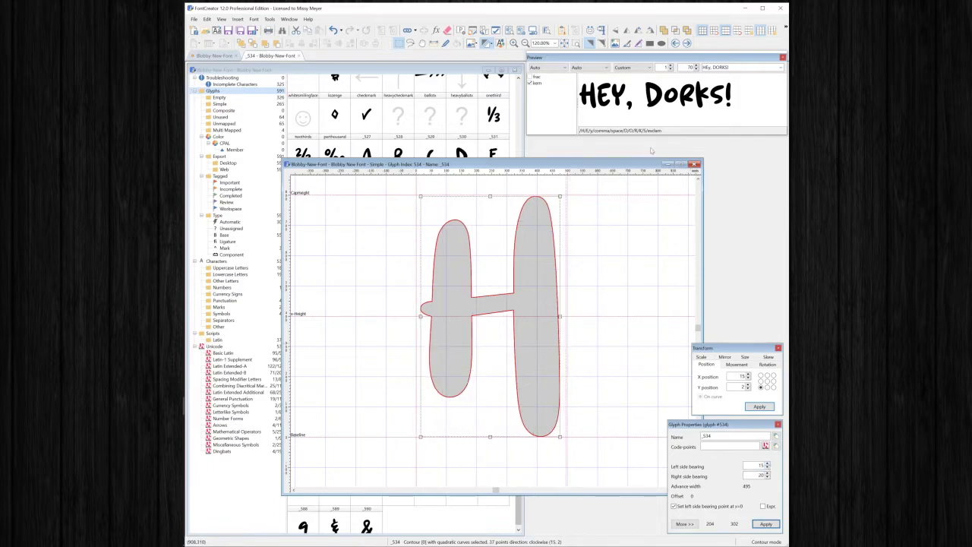
{"action": "left_click", "coordinate": [693, 164]}
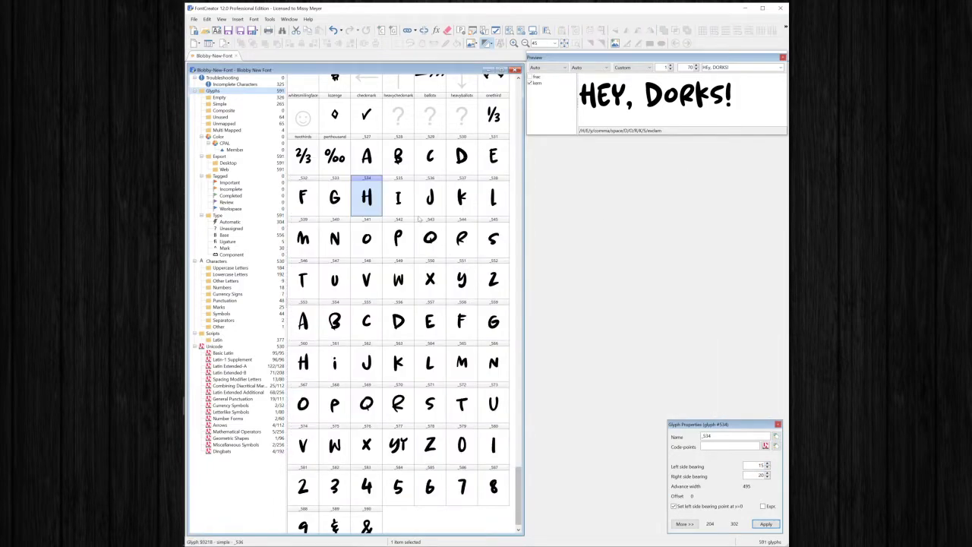
Step: Open glyph _535, the capital I, in its own window and optimize its contour in point mode
{"action": "double_click", "coordinate": [408, 214]}
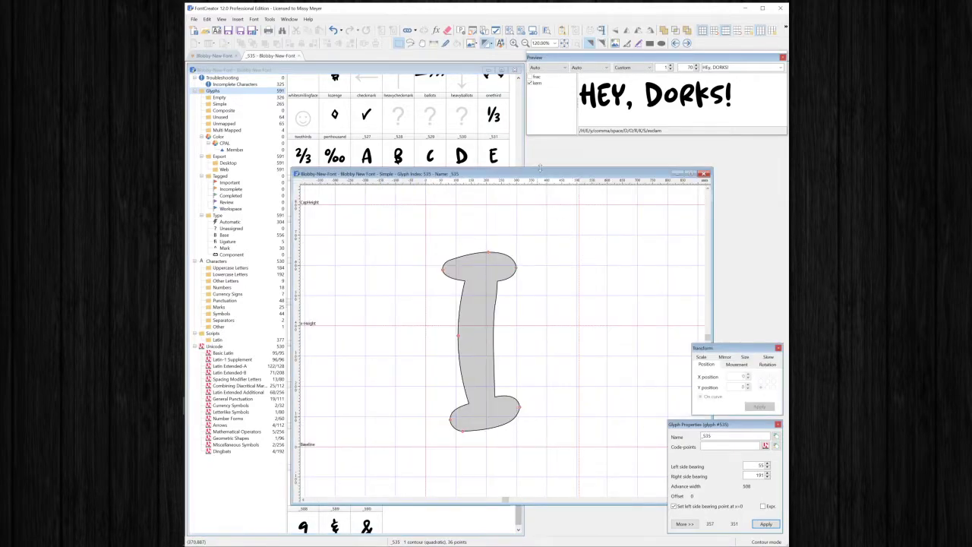
{"action": "left_click_drag", "start_coordinate": [538, 171], "coordinate": [561, 164]}
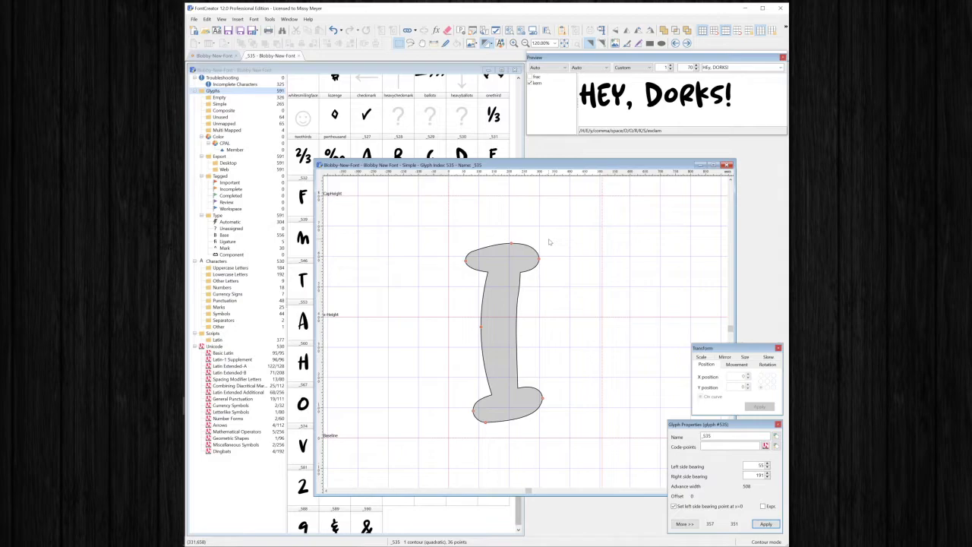
{"action": "left_click_drag", "start_coordinate": [595, 166], "coordinate": [591, 158]}
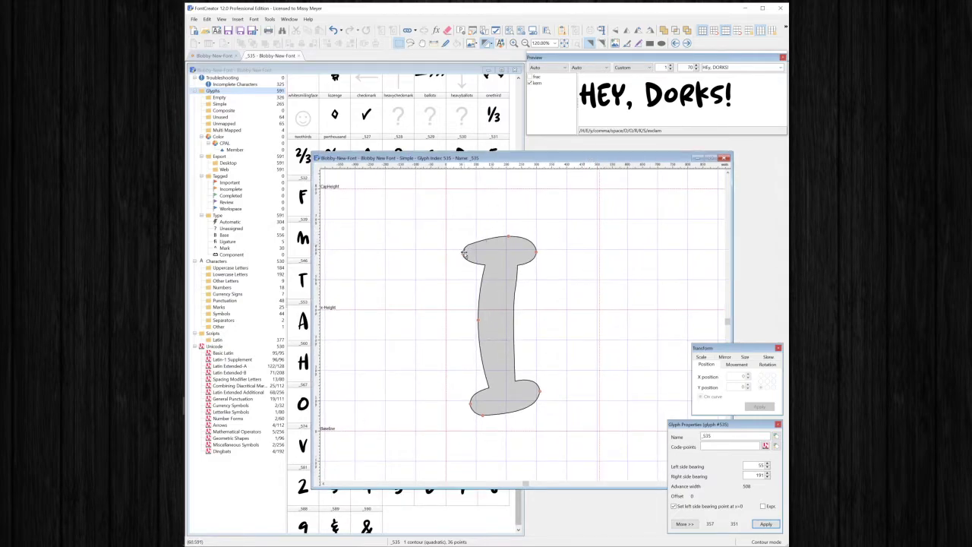
{"action": "right_click", "coordinate": [553, 311]}
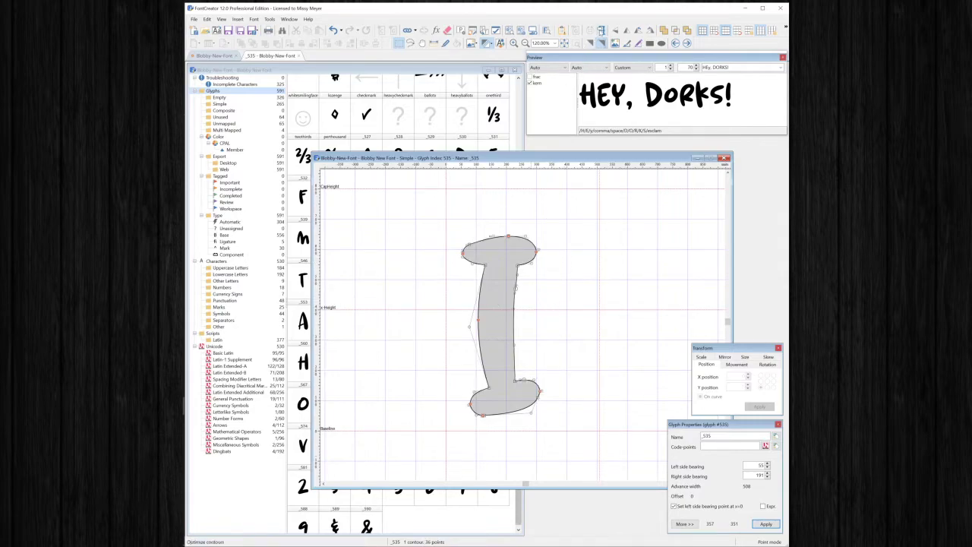
{"action": "left_click", "coordinate": [601, 30]}
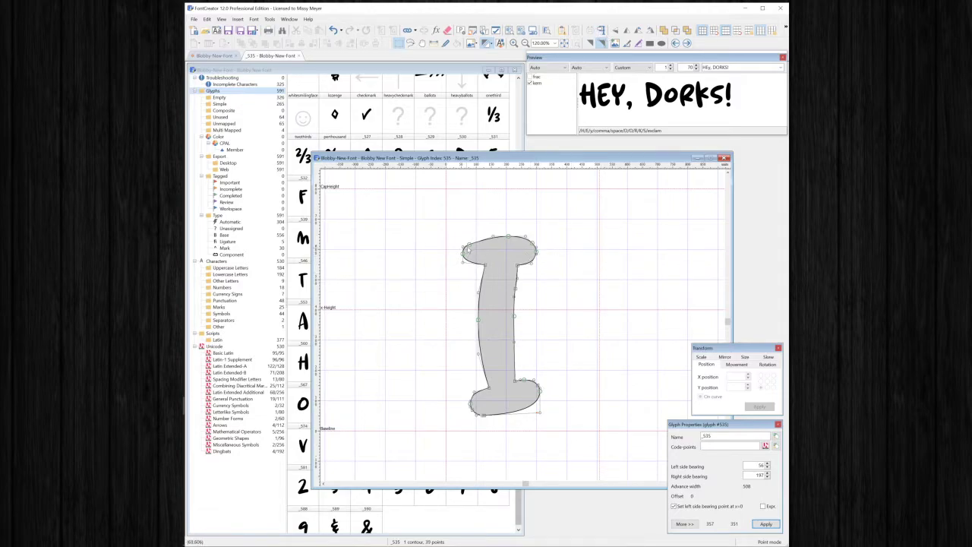
Step: Delete the extra point at the upper left of the I's top serif and shift its upper handle outward to round the end
{"action": "left_click", "coordinate": [467, 247]}
{"action": "key", "text": "Delete"}
{"action": "left_click", "coordinate": [462, 247]}
{"action": "left_click_drag", "start_coordinate": [492, 242], "coordinate": [481, 236]}
{"action": "left_click", "coordinate": [462, 252]}
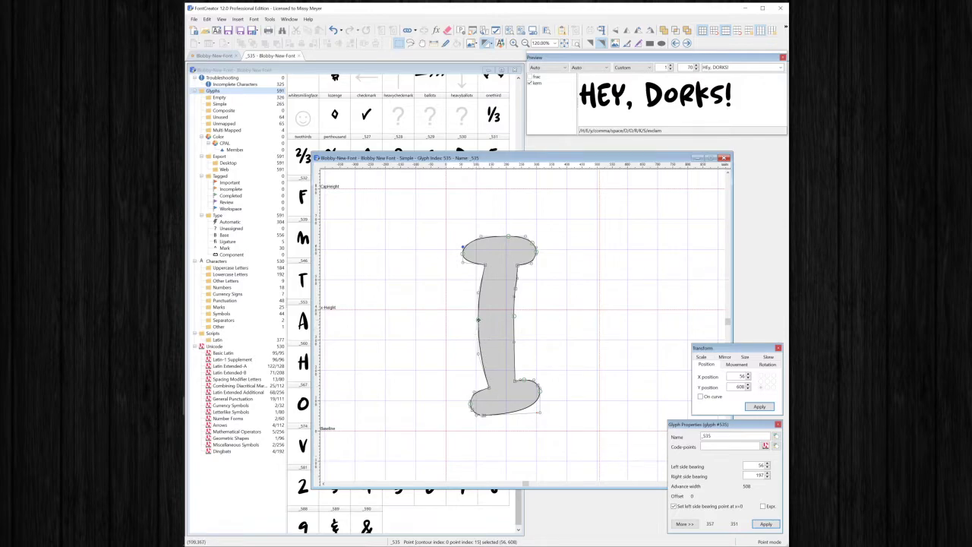
Step: Smooth the right side of the I's stem by spreading its curve handles farther from the middle point
{"action": "left_click", "coordinate": [472, 319]}
{"action": "left_click", "coordinate": [529, 295]}
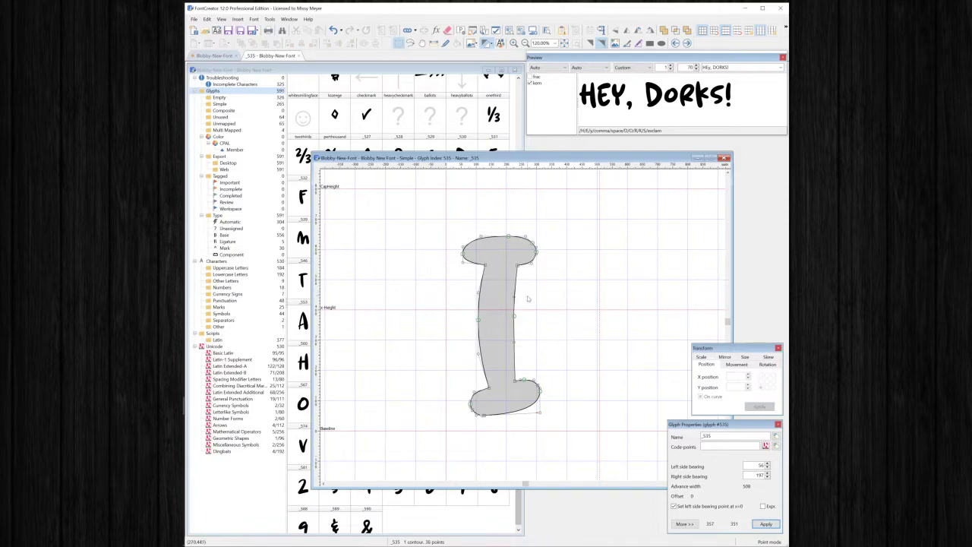
{"action": "left_click", "coordinate": [515, 295]}
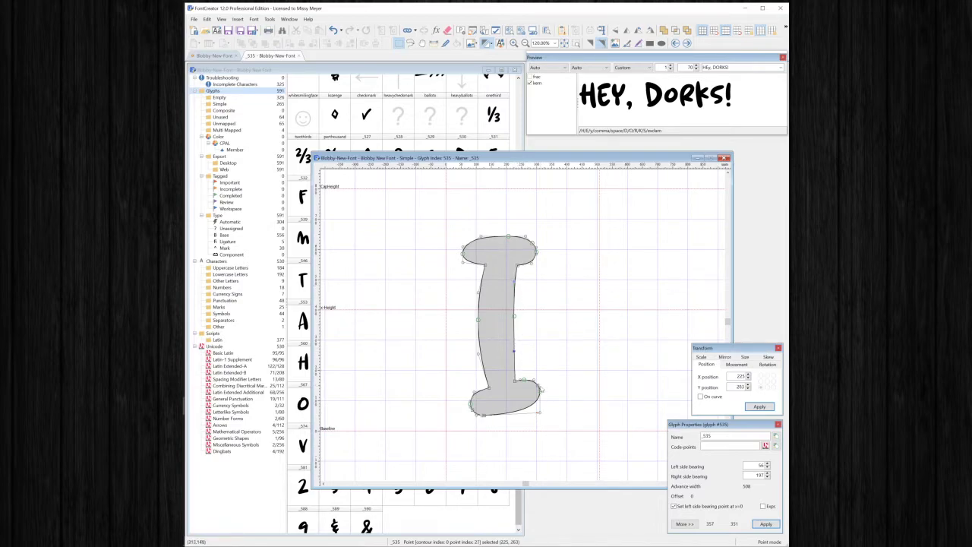
Step: Tighten the curve at the bottom serif's right end and reshape its underside by repositioning the points and handles
{"action": "left_click", "coordinate": [540, 389]}
{"action": "left_click", "coordinate": [539, 388]}
{"action": "left_click", "coordinate": [472, 415]}
{"action": "left_click", "coordinate": [518, 415]}
{"action": "left_click", "coordinate": [517, 415]}
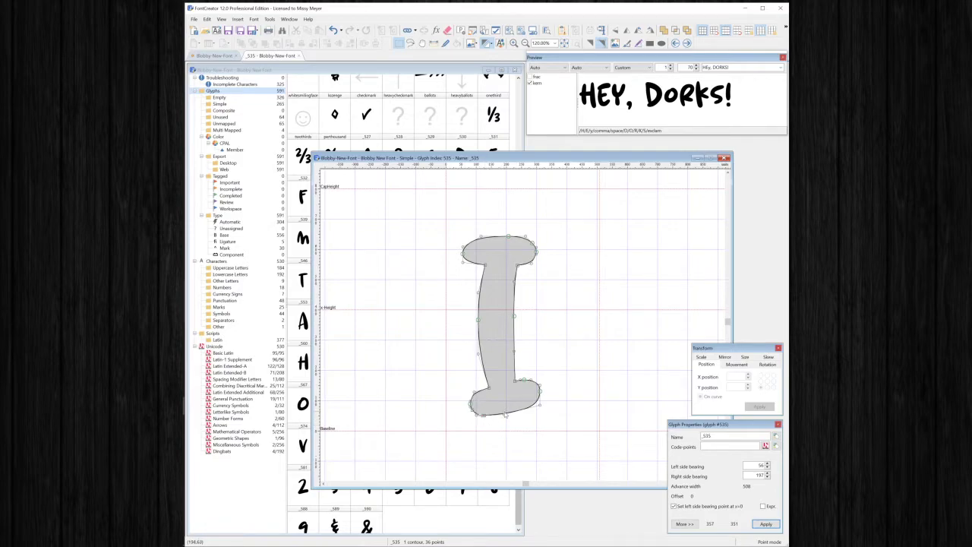
Step: Delete the extra point under the bottom serif's left end and align the three remaining underside points horizontally
{"action": "left_click", "coordinate": [471, 408]}
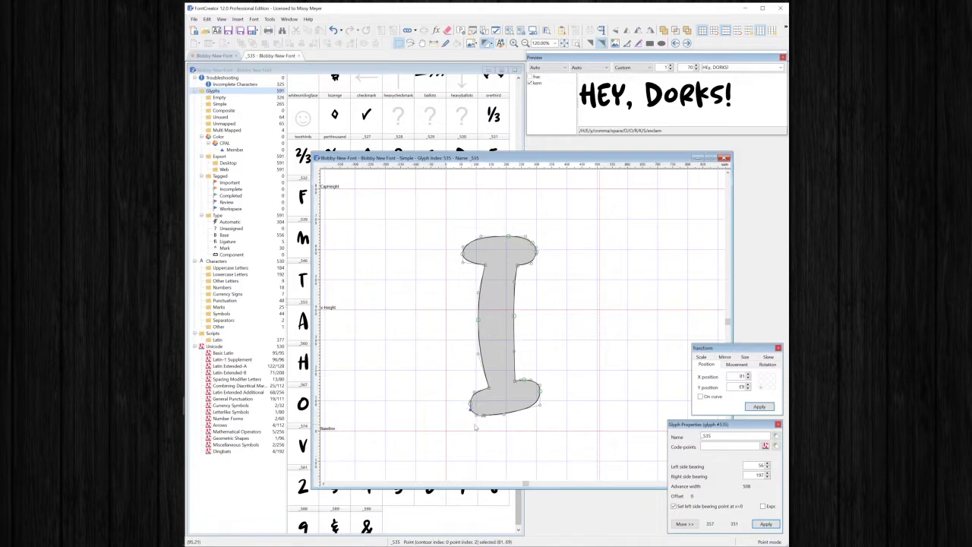
{"action": "key", "text": "shift+Up"}
{"action": "left_click", "coordinate": [483, 415]}
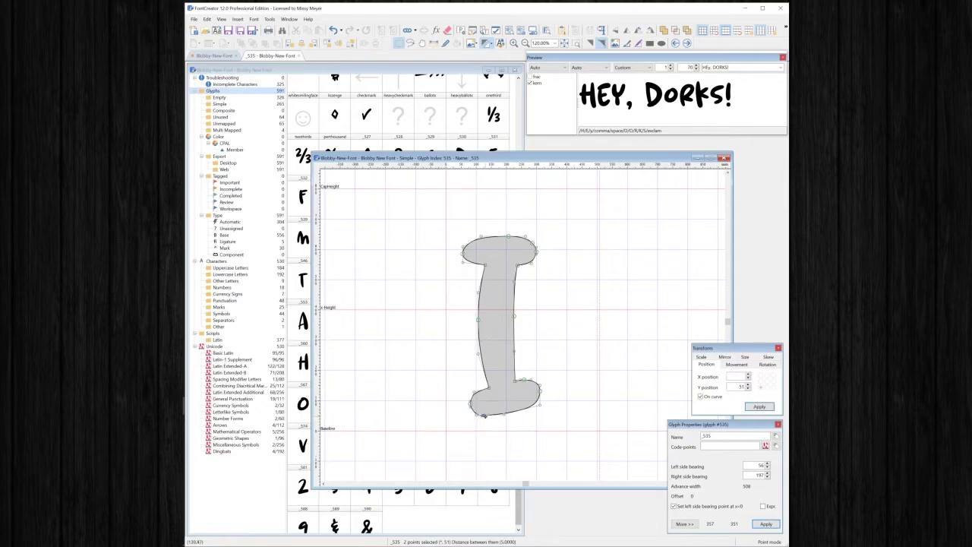
{"action": "left_click", "coordinate": [484, 421]}
{"action": "left_click", "coordinate": [484, 416]}
{"action": "key", "text": "Delete"}
{"action": "left_click_drag", "start_coordinate": [474, 409], "coordinate": [507, 432]}
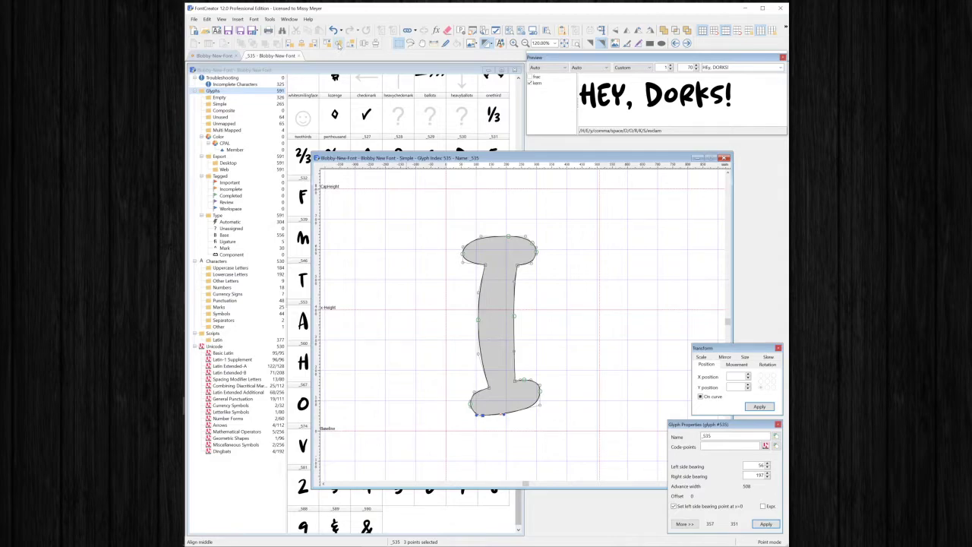
{"action": "left_click", "coordinate": [339, 45]}
Step: Slide the bottom serif's underside point right and adjust the handles around its lower left end
{"action": "left_click", "coordinate": [485, 415]}
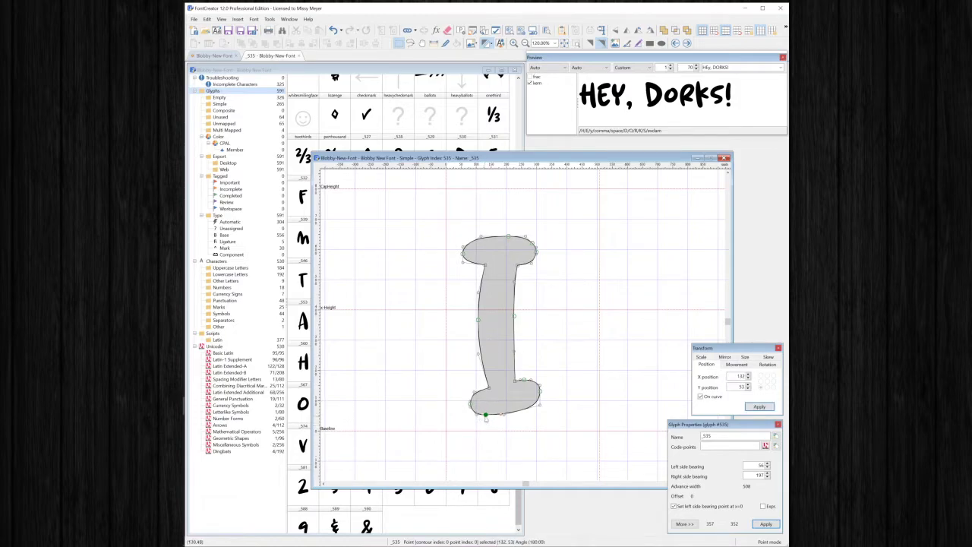
{"action": "left_click", "coordinate": [478, 417]}
{"action": "left_click", "coordinate": [471, 408]}
{"action": "left_click", "coordinate": [537, 430]}
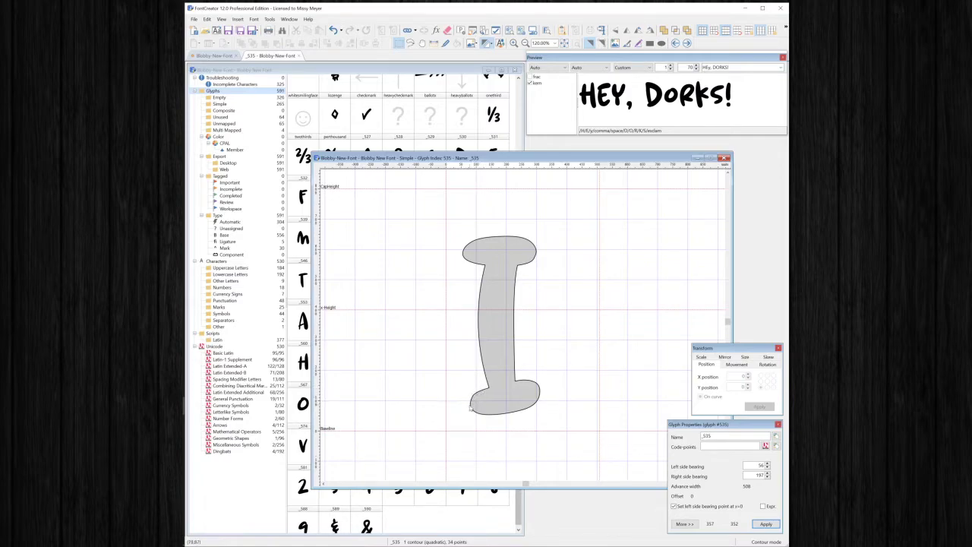
Step: Shift the upper handle of the bottom serif's left end right to X position 104, Y position 128
{"action": "left_click", "coordinate": [471, 410]}
{"action": "left_click", "coordinate": [474, 392]}
{"action": "key", "text": "shift+Right"}
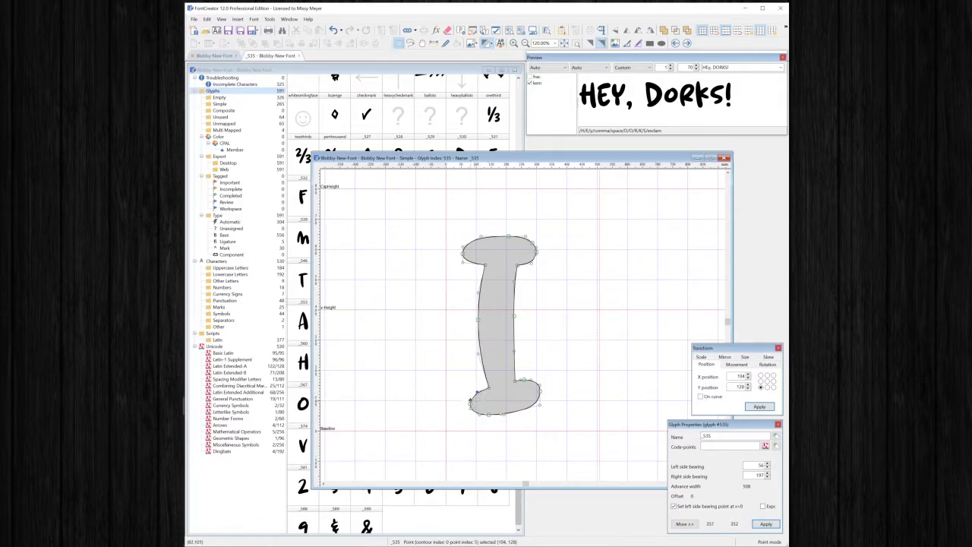
{"action": "double_click", "coordinate": [482, 389]}
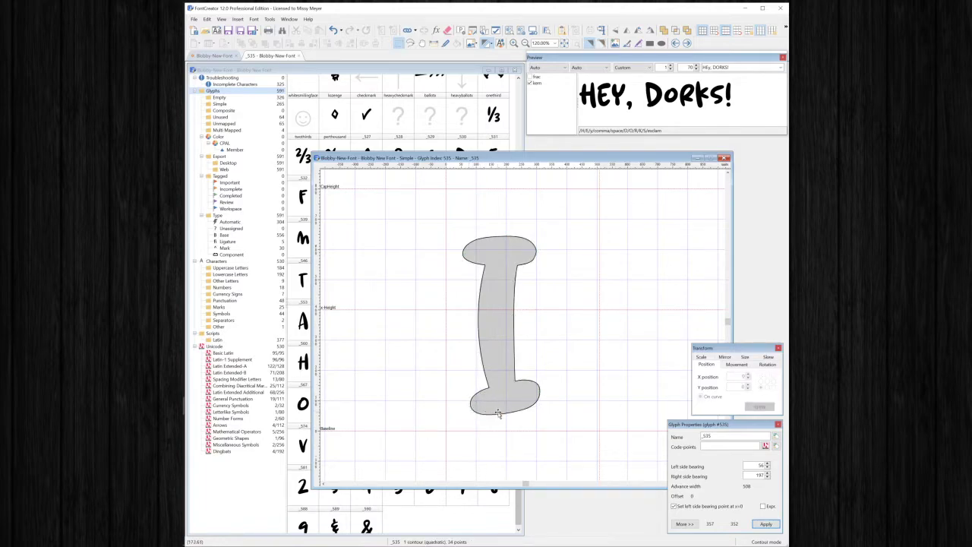
{"action": "left_click", "coordinate": [590, 402]}
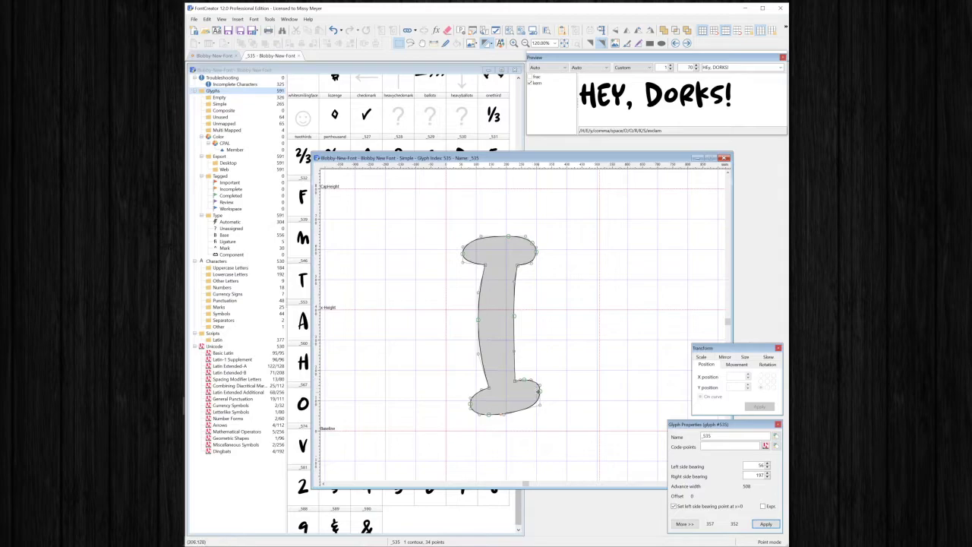
Step: Line up the right end points of the bottom serif at X position 311 and move its upper edge point to X 262, Y 168
{"action": "left_click_drag", "start_coordinate": [538, 379], "coordinate": [547, 400]}
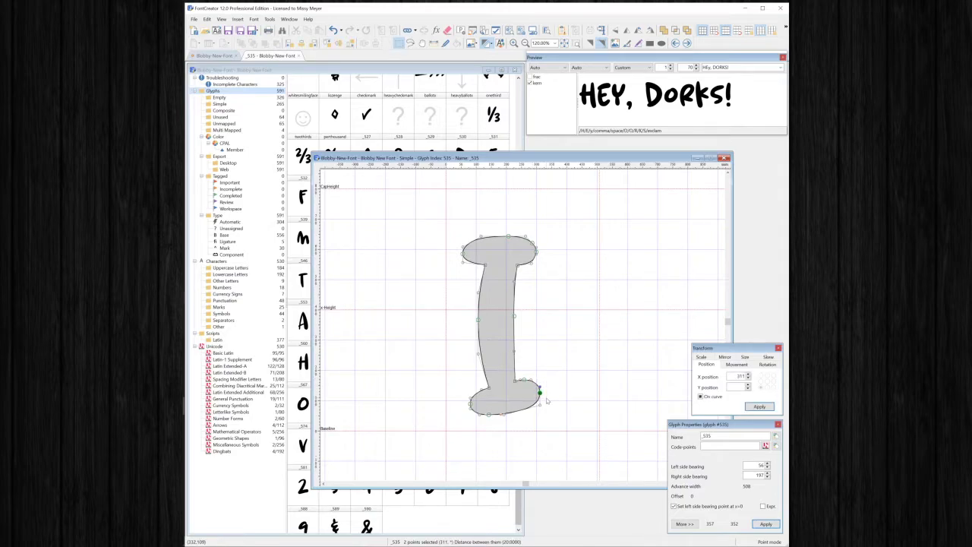
{"action": "left_click", "coordinate": [623, 351]}
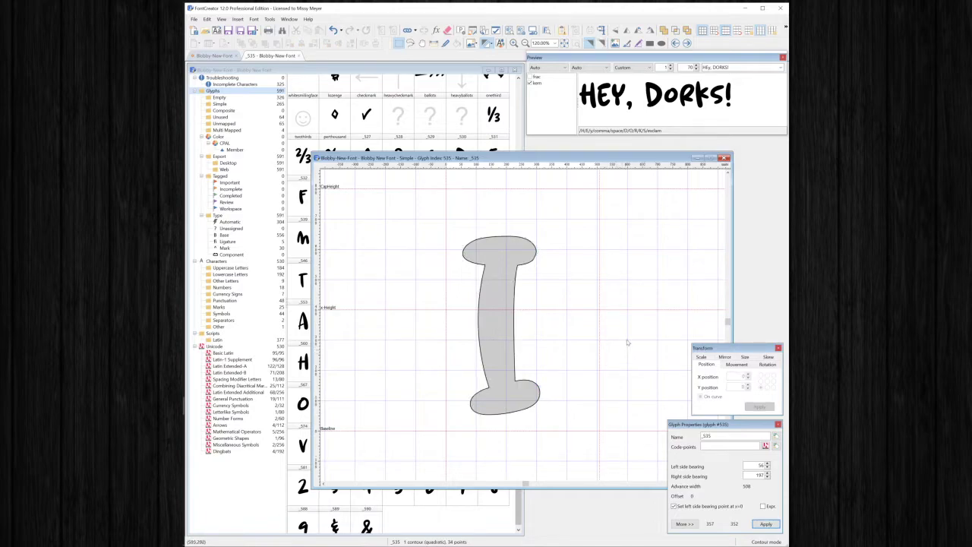
{"action": "double_click", "coordinate": [557, 354]}
{"action": "left_click", "coordinate": [524, 379]}
{"action": "left_click_drag", "start_coordinate": [527, 379], "coordinate": [530, 379]}
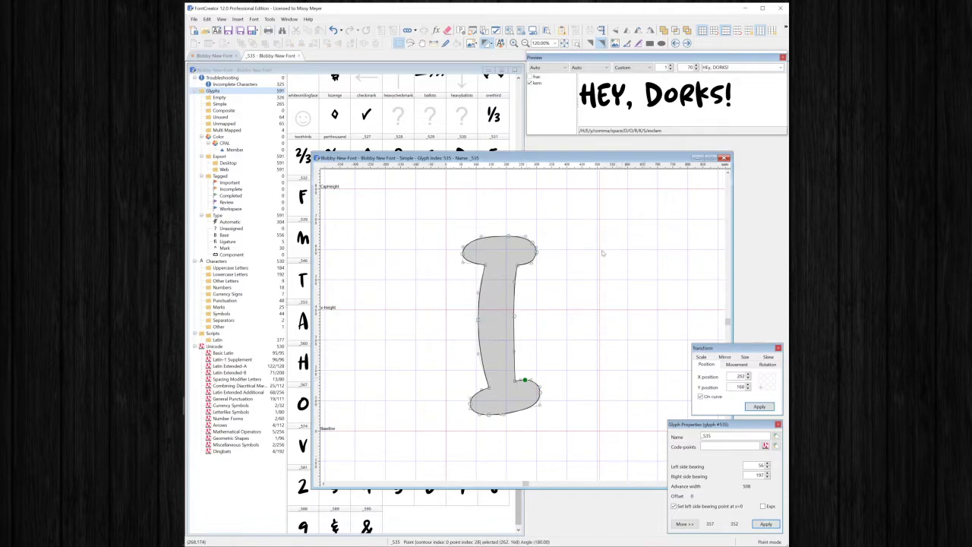
Step: Raise the upper handle and lower the lower handle at the top serif's right end to round it
{"action": "left_click", "coordinate": [535, 247]}
{"action": "key", "text": "shift+Up"}
{"action": "left_click", "coordinate": [536, 254]}
{"action": "left_click", "coordinate": [533, 278]}
{"action": "left_click", "coordinate": [536, 261]}
{"action": "key", "text": "shift+Down"}
Step: Slide the middle point on the top serif's upper edge to the left to balance the curve
{"action": "double_click", "coordinate": [560, 244]}
{"action": "double_click", "coordinate": [536, 232]}
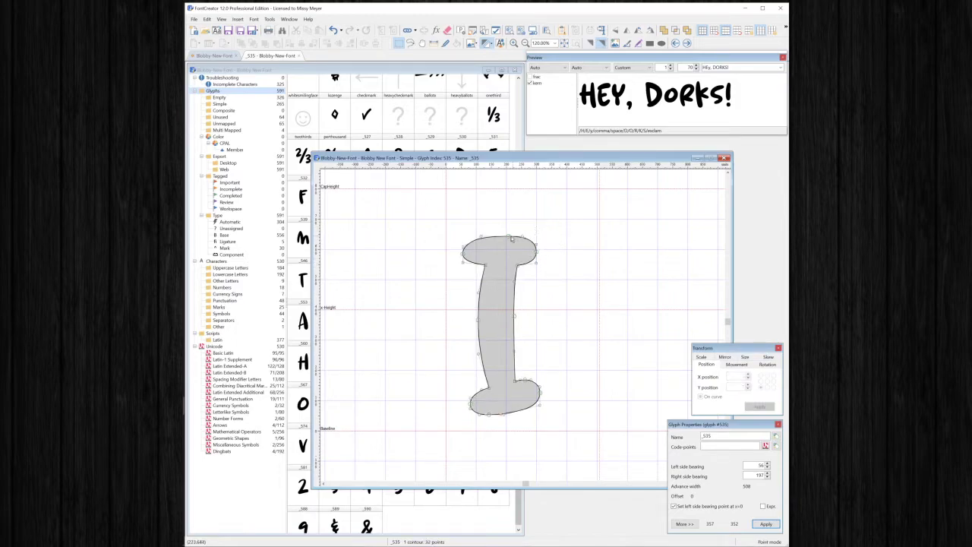
{"action": "left_click", "coordinate": [505, 237]}
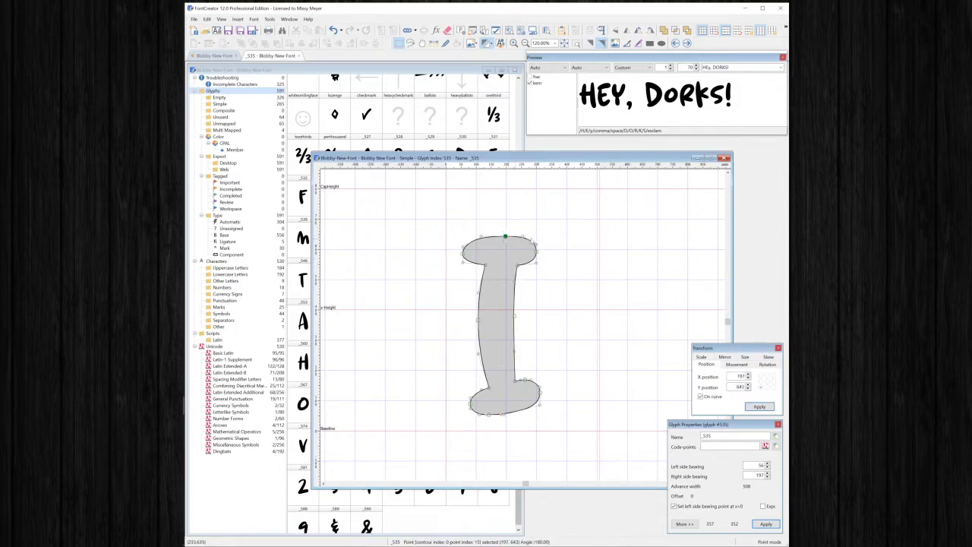
{"action": "double_click", "coordinate": [555, 239]}
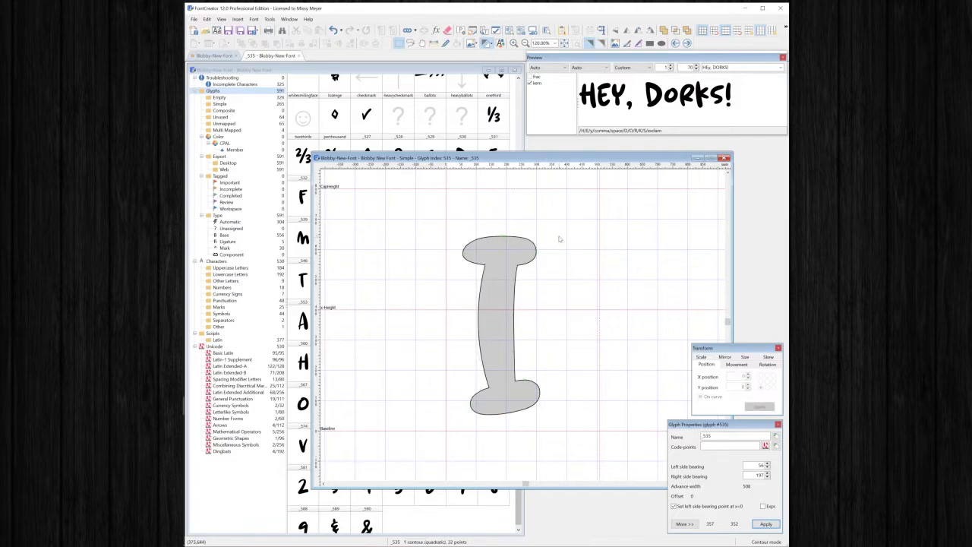
{"action": "double_click", "coordinate": [474, 226]}
{"action": "left_click", "coordinate": [465, 247]}
{"action": "key", "text": "Delete"}
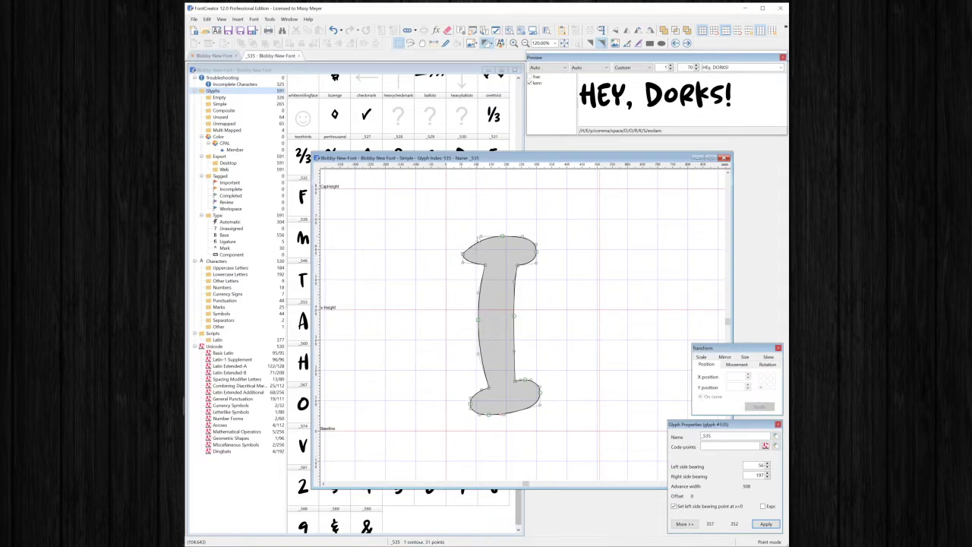
{"action": "key", "text": "ctrl+z"}
Step: Raise the upper handle of the top serif's left end to Y position 618 and slide the upper edge's left handle right
{"action": "key", "text": "shift+Up"}
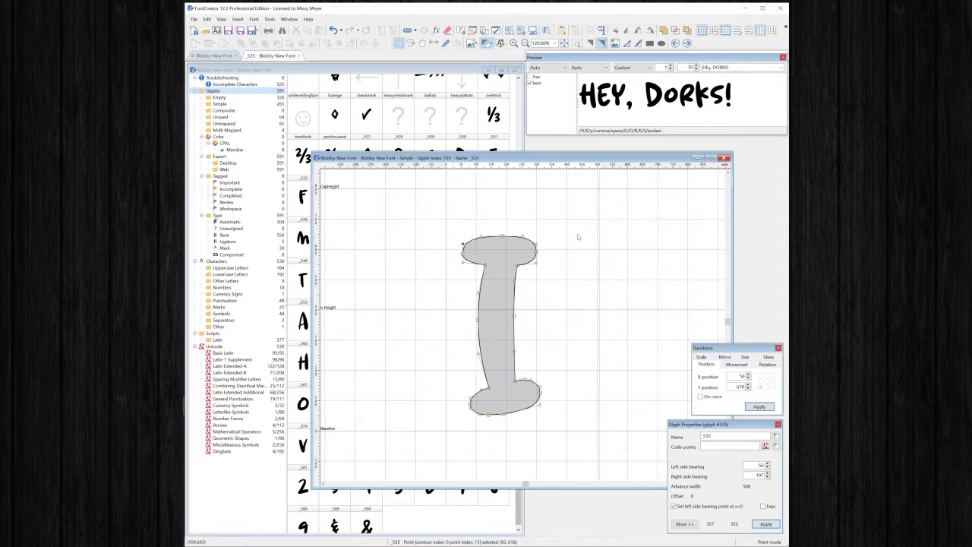
{"action": "left_click", "coordinate": [487, 237]}
{"action": "key", "text": "Escape"}
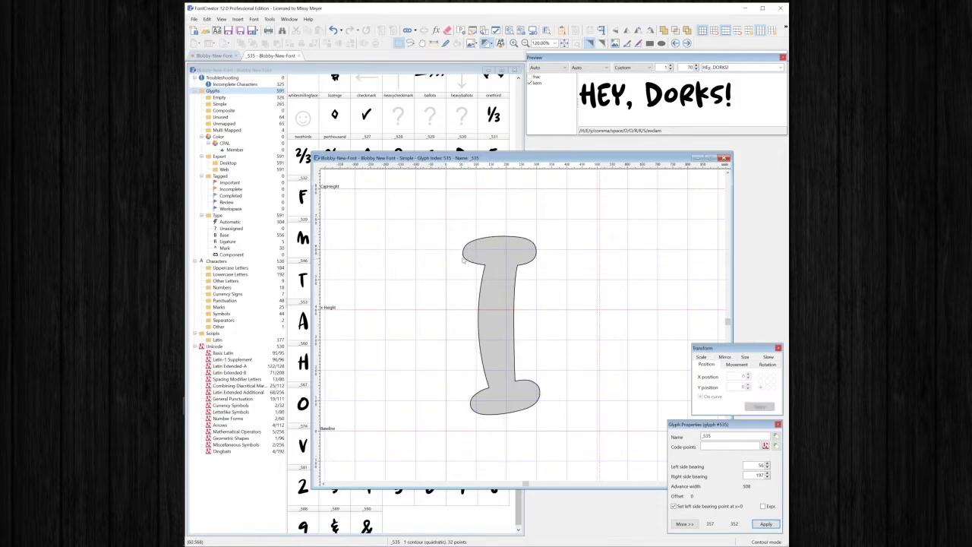
Step: Move the handle beneath the top serif's left end outward and adjust the leftmost points to smooth the underside
{"action": "double_click", "coordinate": [476, 284]}
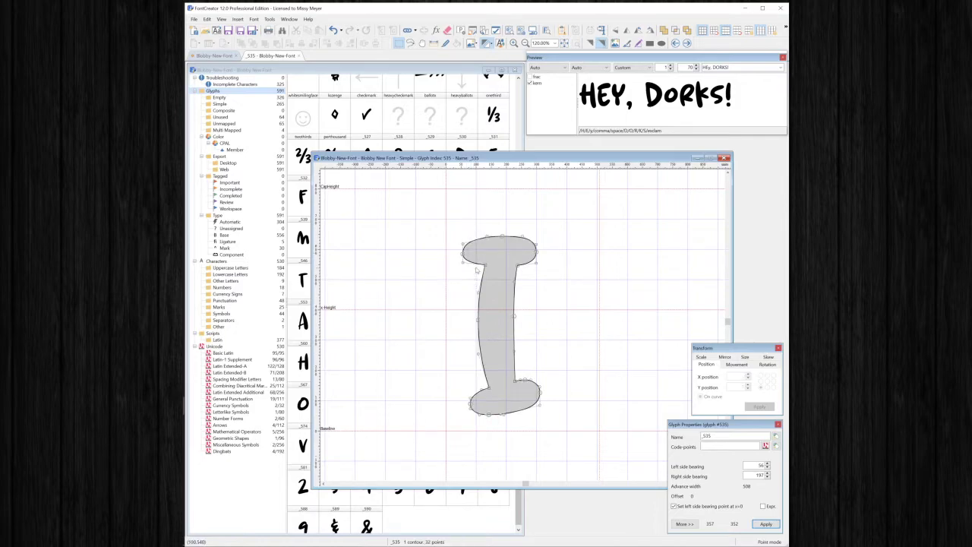
{"action": "left_click", "coordinate": [478, 269]}
{"action": "left_click", "coordinate": [480, 264]}
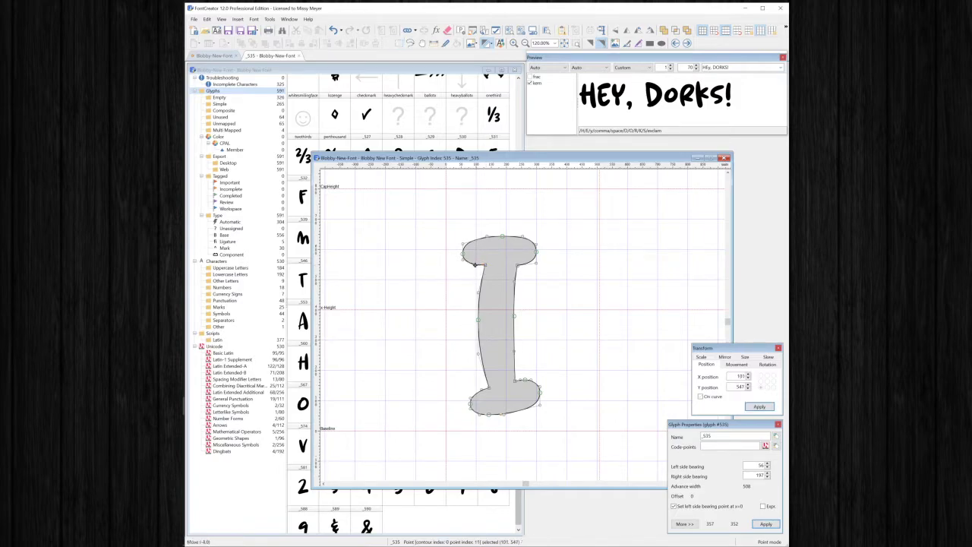
{"action": "left_click_drag", "start_coordinate": [476, 267], "coordinate": [473, 266]}
{"action": "left_click", "coordinate": [462, 254]}
{"action": "left_click", "coordinate": [463, 258]}
{"action": "left_click", "coordinate": [494, 217]}
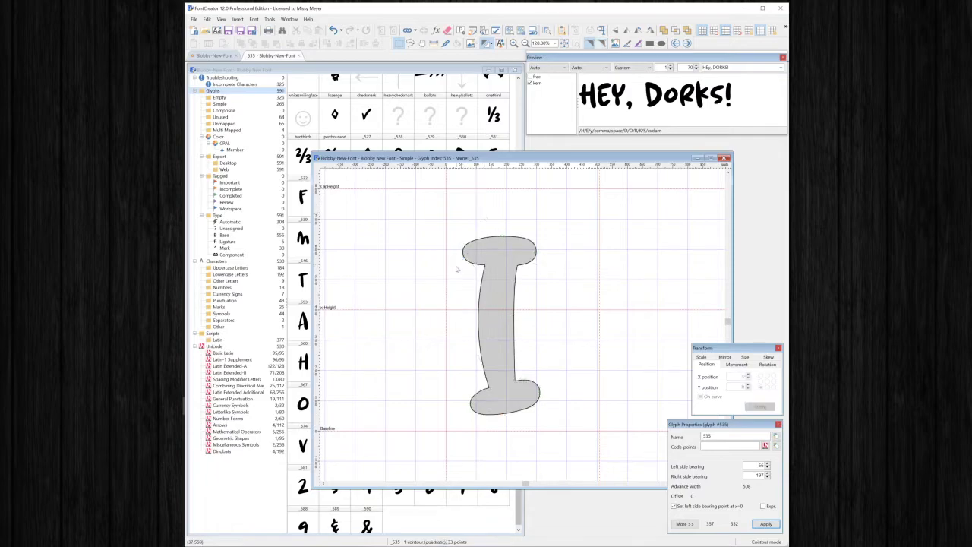
Step: Reposition the left handle on the top serif's upper edge to X position 106, Y position 643
{"action": "key", "text": "p"}
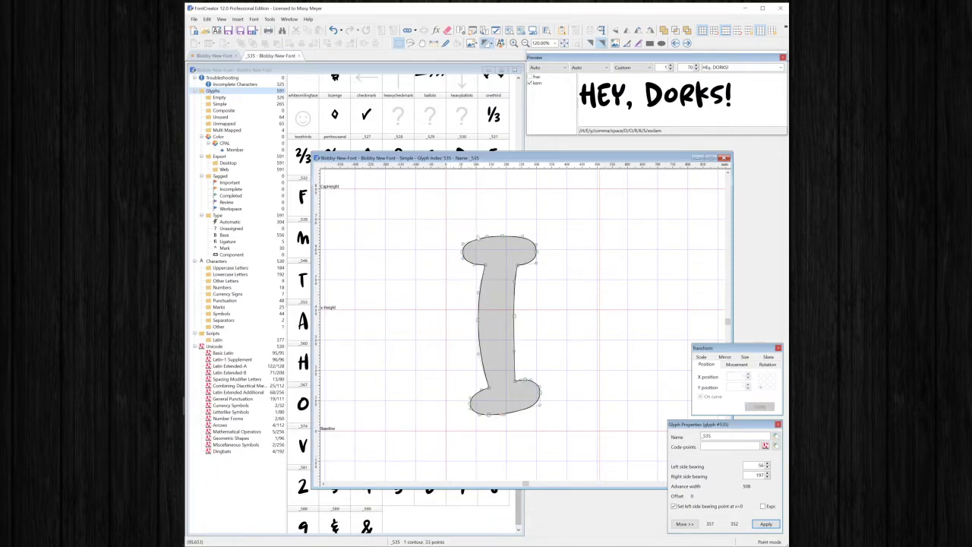
{"action": "key", "text": "Left"}
{"action": "key", "text": "Left"}
{"action": "key", "text": "Right"}
{"action": "key", "text": "Right"}
{"action": "left_click", "coordinate": [481, 237]}
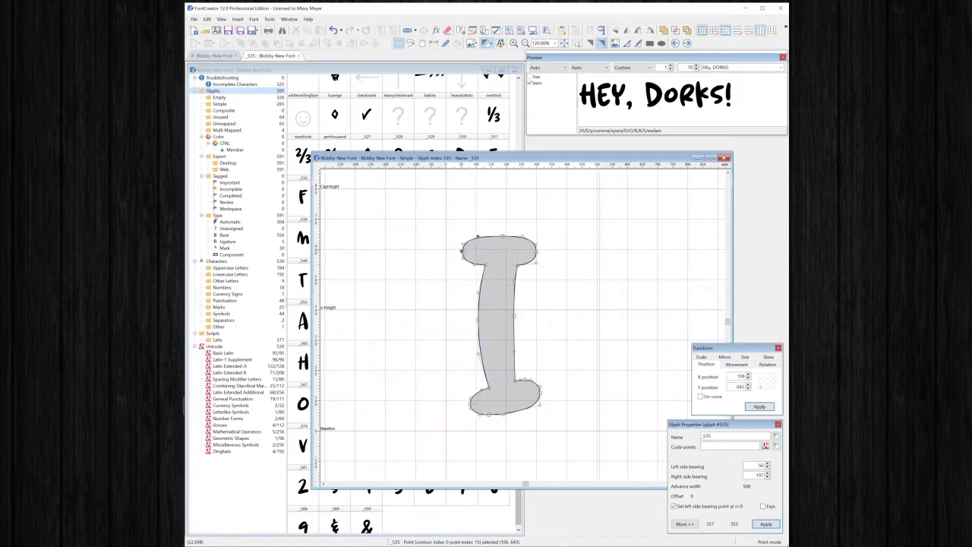
Step: Fine-tune the points and upper handle at the top serif's left end to make the tip rounder
{"action": "left_click", "coordinate": [463, 244]}
{"action": "left_click", "coordinate": [644, 267]}
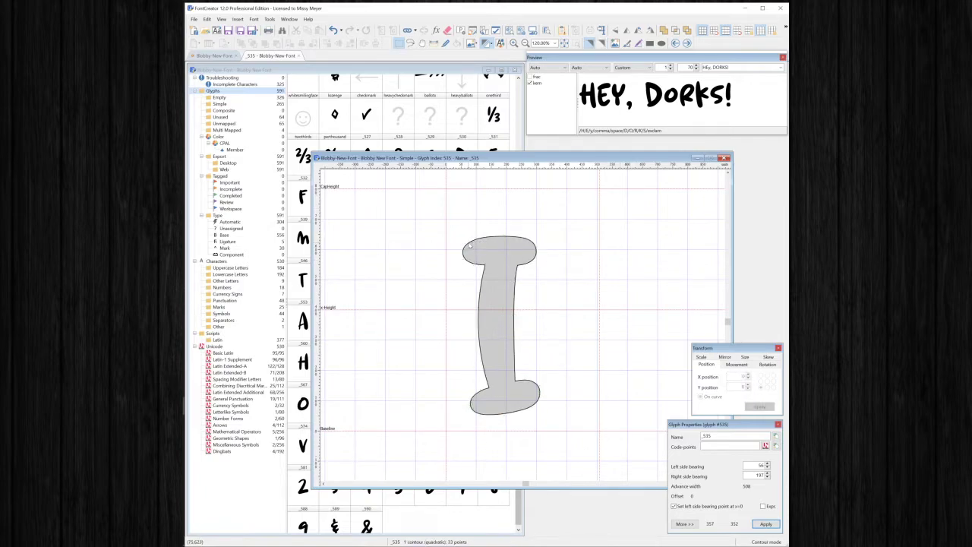
{"action": "left_click", "coordinate": [465, 242]}
{"action": "left_click", "coordinate": [463, 247]}
{"action": "left_click", "coordinate": [628, 213]}
Step: Move the whole I contour up to Y position 104 and shift the stem's two left corner points slightly outward
{"action": "mouse_move", "coordinate": [520, 302]}
{"action": "left_mouse_down"}
{"action": "mouse_move", "coordinate": [507, 280]}
{"action": "mouse_move", "coordinate": [507, 295]}
{"action": "left_mouse_up"}
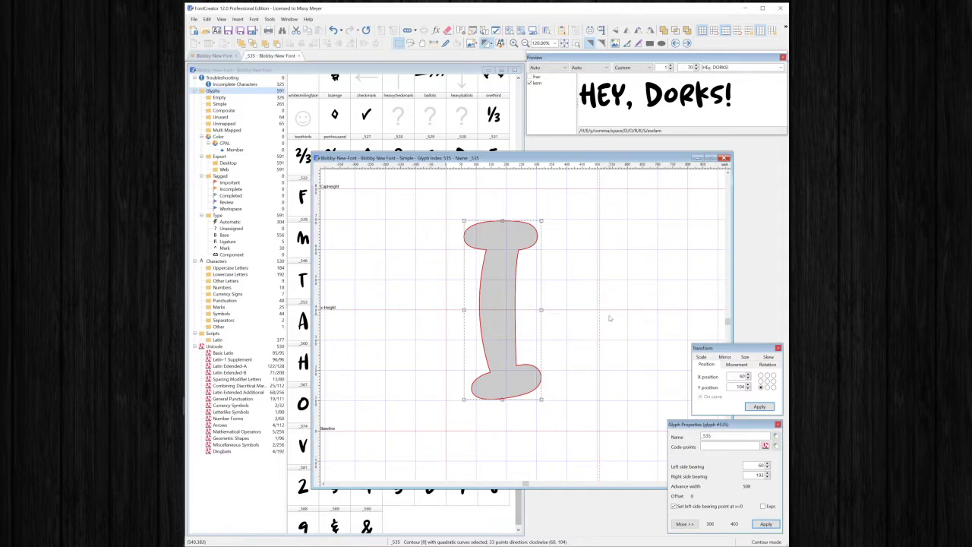
{"action": "left_click", "coordinate": [457, 366]}
{"action": "left_click", "coordinate": [489, 373]}
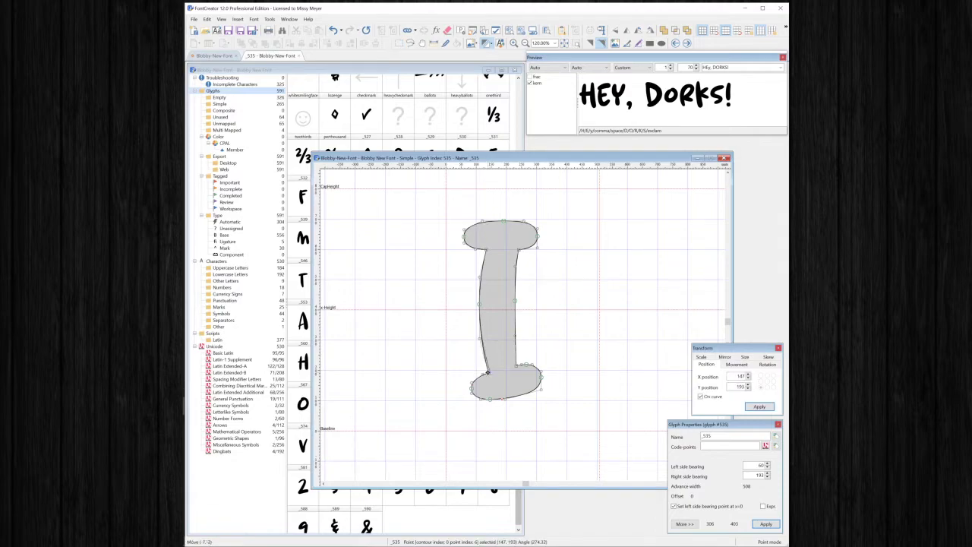
{"action": "left_click_drag", "start_coordinate": [490, 372], "coordinate": [490, 374]}
{"action": "left_click", "coordinate": [486, 250]}
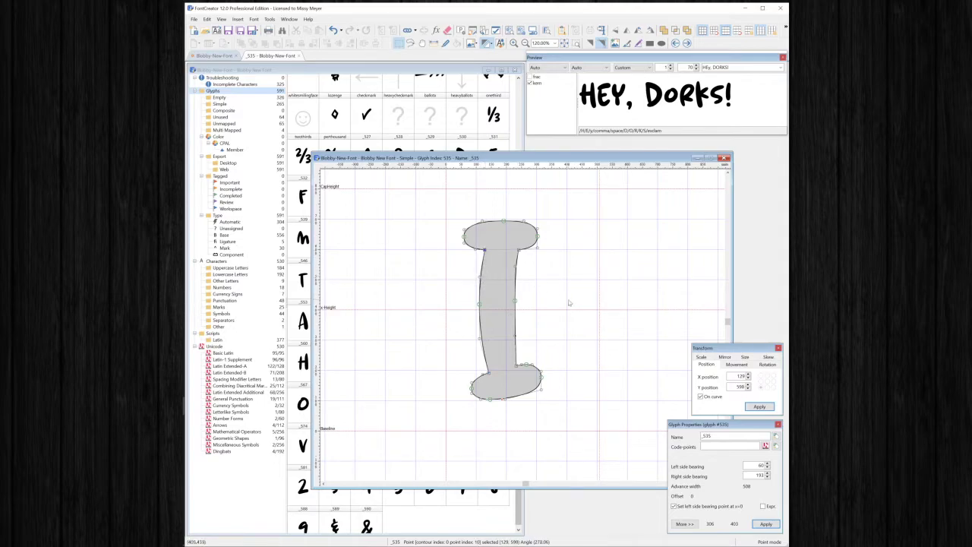
Step: Nudge the three points along the middle of the I stem's left edge slightly inward
{"action": "left_click_drag", "start_coordinate": [471, 270], "coordinate": [495, 351]}
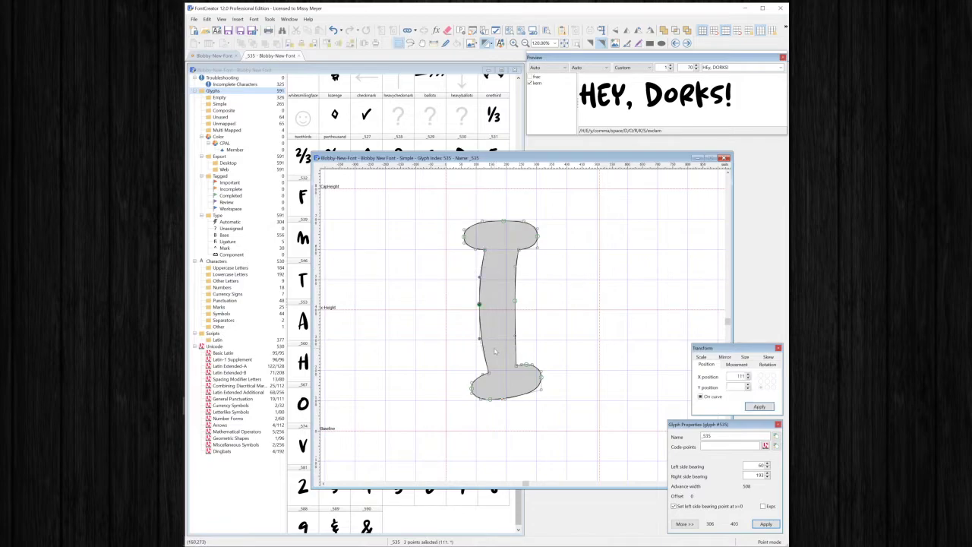
{"action": "key", "text": "Right"}
{"action": "key", "text": "Right"}
{"action": "key", "text": "Right"}
{"action": "key", "text": "Right"}
{"action": "key", "text": "Right"}
Step: Shift the stem's two left corner points, under the top serif and above the bottom serif, slightly inward
{"action": "left_click", "coordinate": [485, 249]}
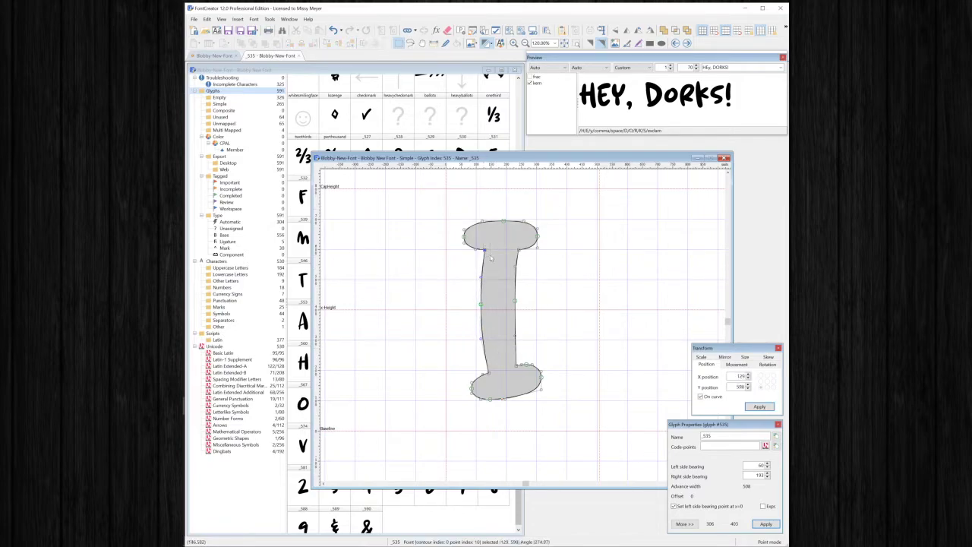
{"action": "key", "text": "Right"}
{"action": "key", "text": "Right"}
{"action": "key", "text": "Right"}
{"action": "key", "text": "Right"}
{"action": "key", "text": "Right"}
{"action": "left_click", "coordinate": [487, 372]}
{"action": "key", "text": "Right"}
{"action": "key", "text": "Right"}
Step: Duplicate the I contour and place the copy to its right at about X position 379, Y position 103
{"action": "left_click", "coordinate": [498, 310]}
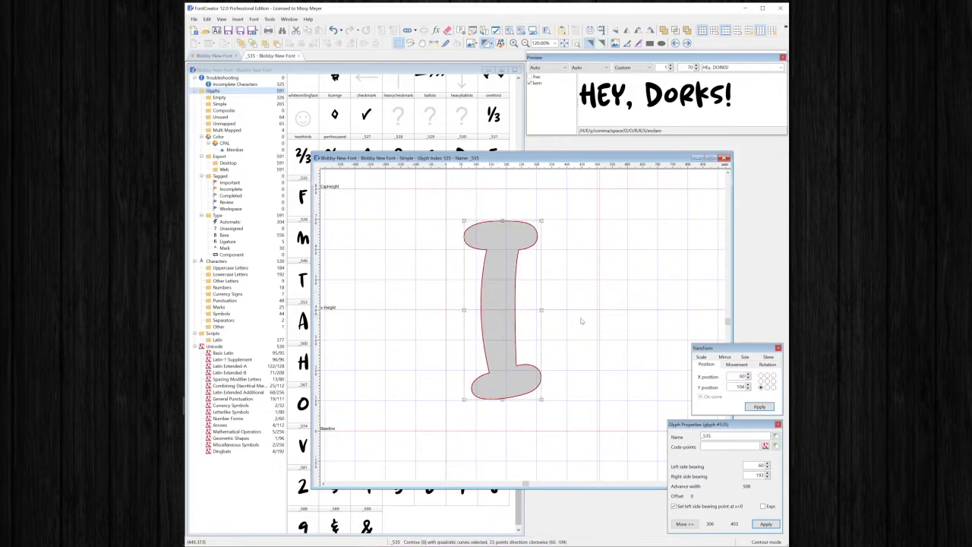
{"action": "key", "text": "ctrl+c"}
{"action": "key", "text": "ctrl+v"}
{"action": "left_click_drag", "start_coordinate": [495, 319], "coordinate": [592, 318]}
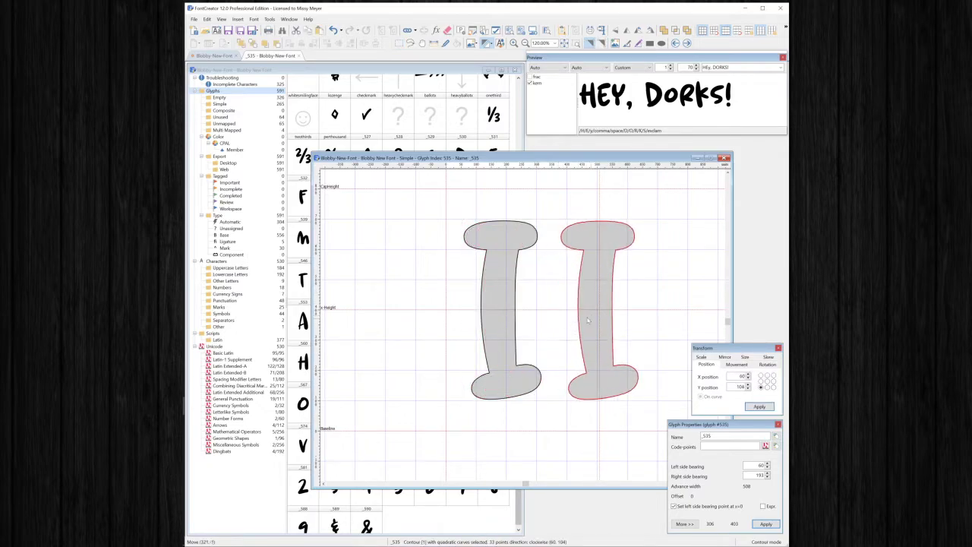
Step: Convert the duplicate I contour to cubic (CFF based) outlines
{"action": "right_click", "coordinate": [595, 297]}
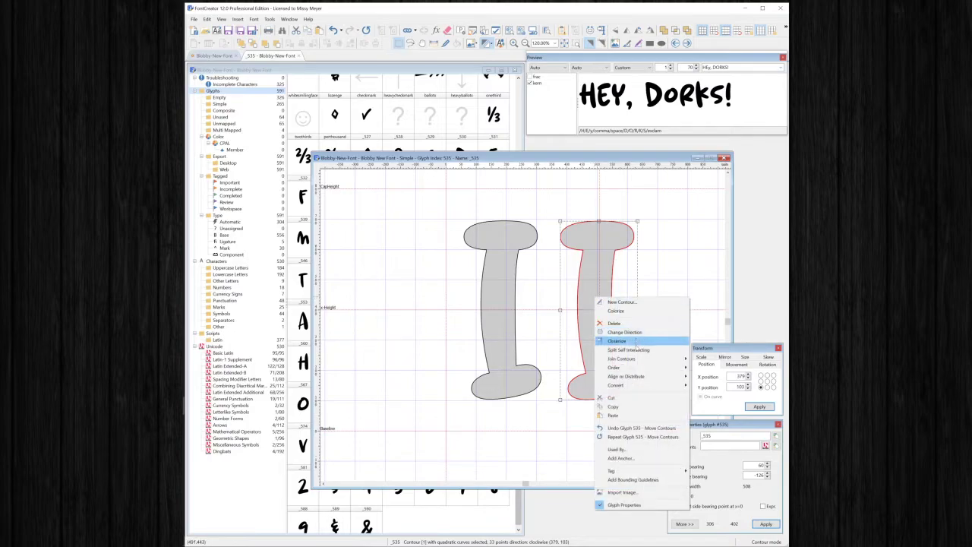
{"action": "mouse_move", "coordinate": [633, 387]}
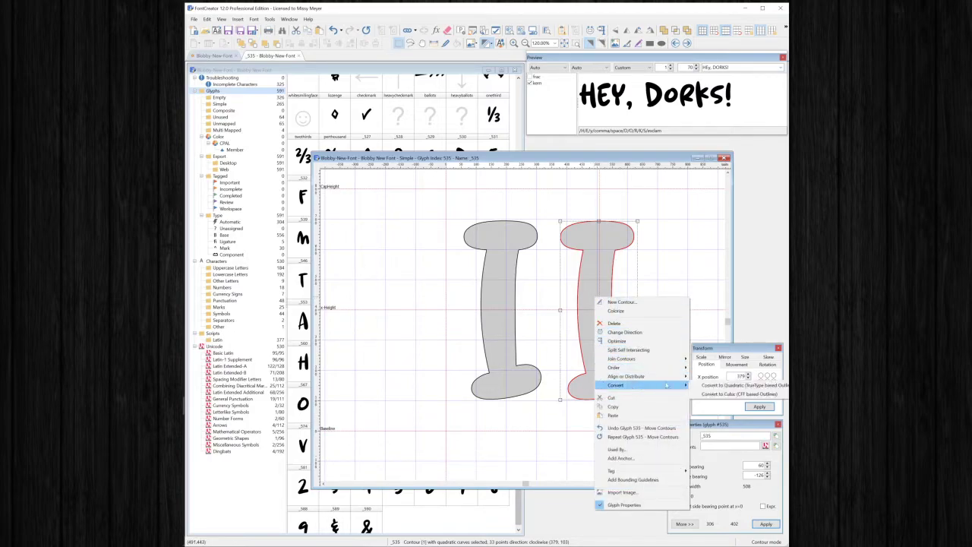
{"action": "left_click", "coordinate": [717, 394]}
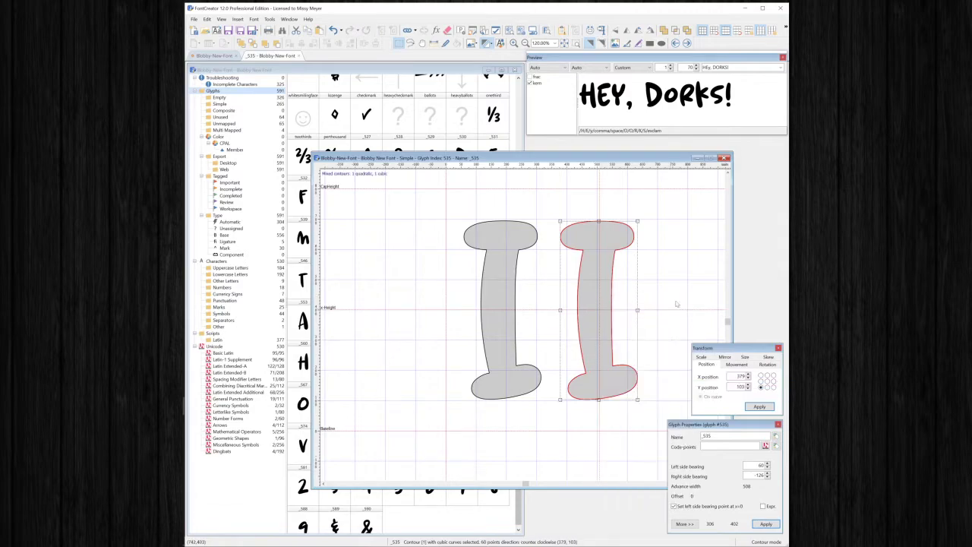
Step: Display the points of both contours and highlight those of the quadratic I to inspect its point layout
{"action": "left_click", "coordinate": [684, 263]}
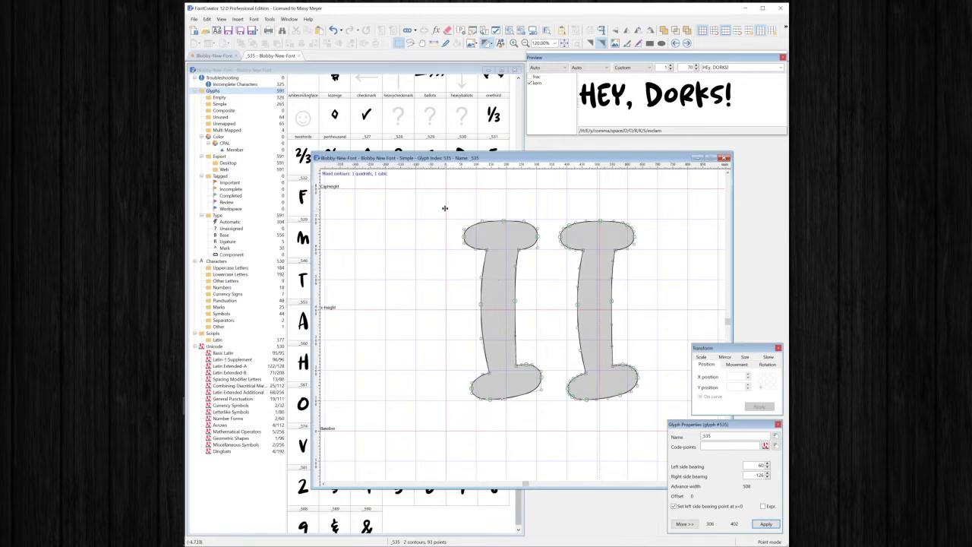
{"action": "left_click_drag", "start_coordinate": [455, 199], "coordinate": [571, 437]}
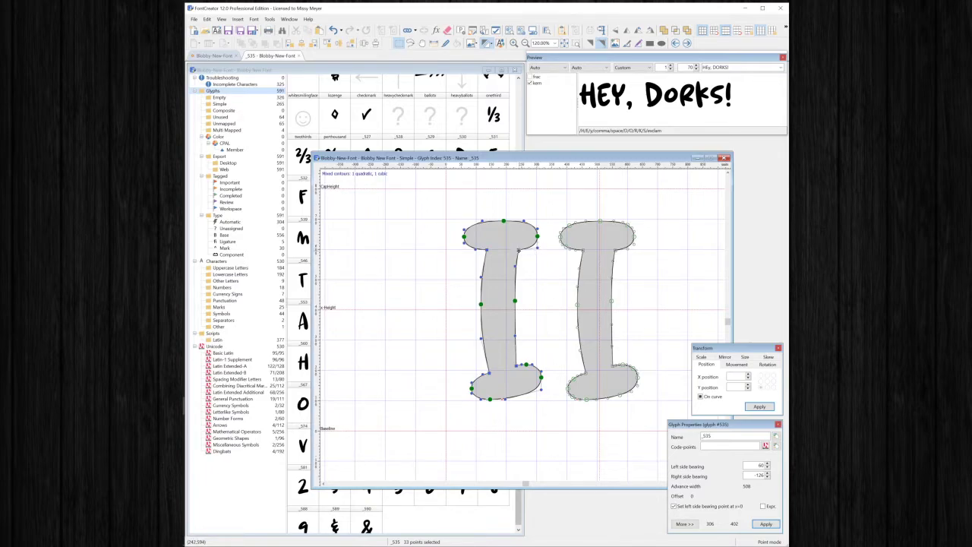
{"action": "left_click", "coordinate": [520, 267]}
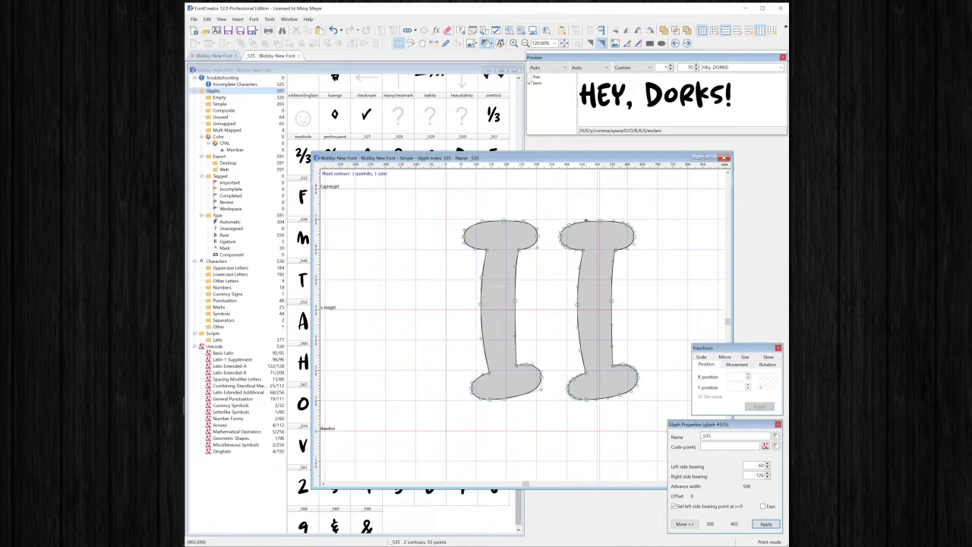
Step: Try pulling the handle on the upper edge of the cubic copy's top serif up to X position 474, Y position 776
{"action": "left_click_drag", "start_coordinate": [586, 221], "coordinate": [589, 197]}
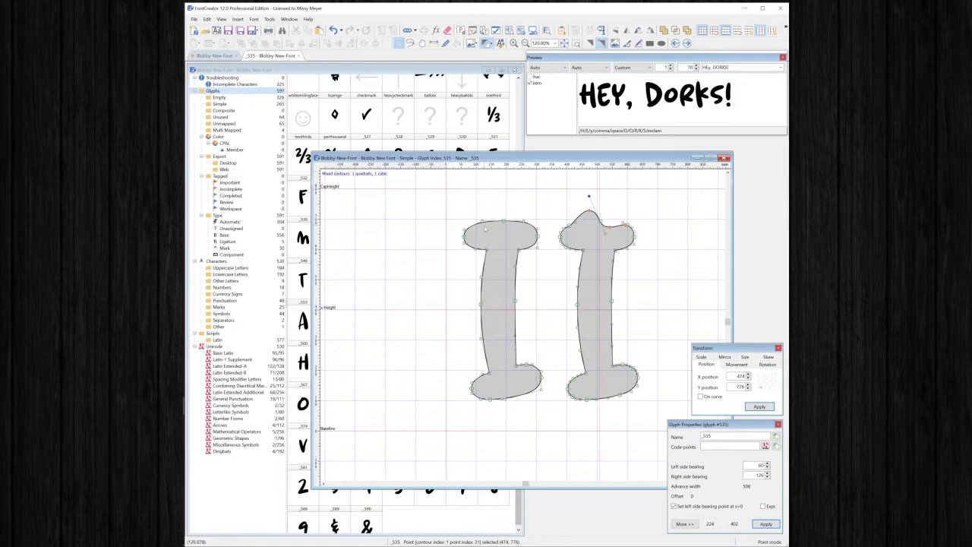
{"action": "left_click_drag", "start_coordinate": [455, 203], "coordinate": [558, 422]}
{"action": "left_click", "coordinate": [526, 267]}
{"action": "left_click", "coordinate": [498, 271]}
{"action": "left_click_drag", "start_coordinate": [506, 275], "coordinate": [515, 266]}
{"action": "left_click_drag", "start_coordinate": [606, 233], "coordinate": [610, 221]}
{"action": "left_click", "coordinate": [588, 221]}
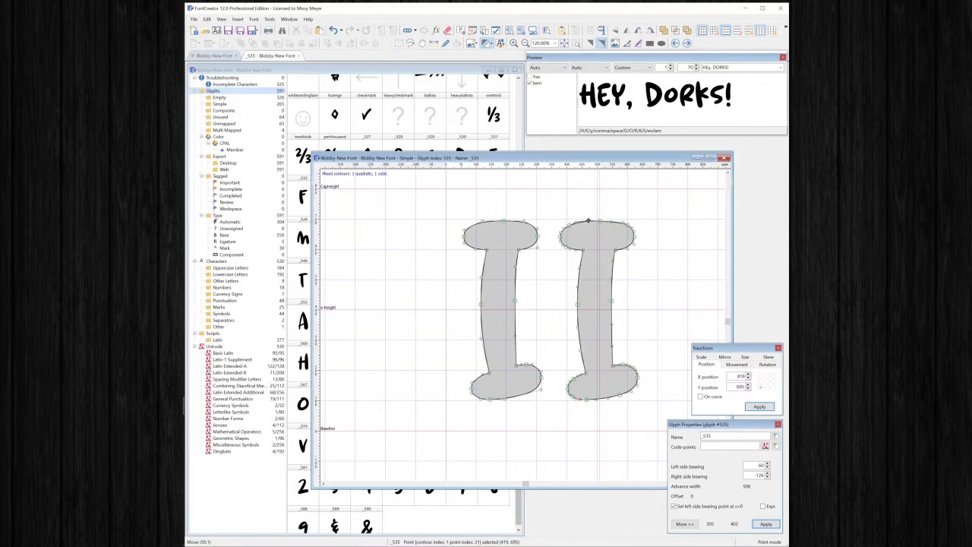
Step: Try a smaller upward pull of the same top serif handle on the cubic copy, checking the neighbouring points
{"action": "left_click_drag", "start_coordinate": [588, 221], "coordinate": [589, 214]}
{"action": "left_click", "coordinate": [600, 221]}
{"action": "left_click", "coordinate": [588, 214]}
{"action": "left_click", "coordinate": [569, 225]}
{"action": "mouse_move", "coordinate": [575, 223]}
{"action": "left_mouse_down"}
{"action": "mouse_move", "coordinate": [575, 210]}
{"action": "mouse_move", "coordinate": [578, 225]}
{"action": "mouse_move", "coordinate": [565, 226]}
{"action": "mouse_move", "coordinate": [585, 211]}
{"action": "mouse_move", "coordinate": [590, 221]}
{"action": "left_mouse_up"}
{"action": "left_click", "coordinate": [570, 223]}
{"action": "left_click_drag", "start_coordinate": [573, 223], "coordinate": [577, 223]}
Step: Compare the number and arrangement of points on the cubic copy with those on the quadratic I
{"action": "left_click_drag", "start_coordinate": [565, 196], "coordinate": [665, 393]}
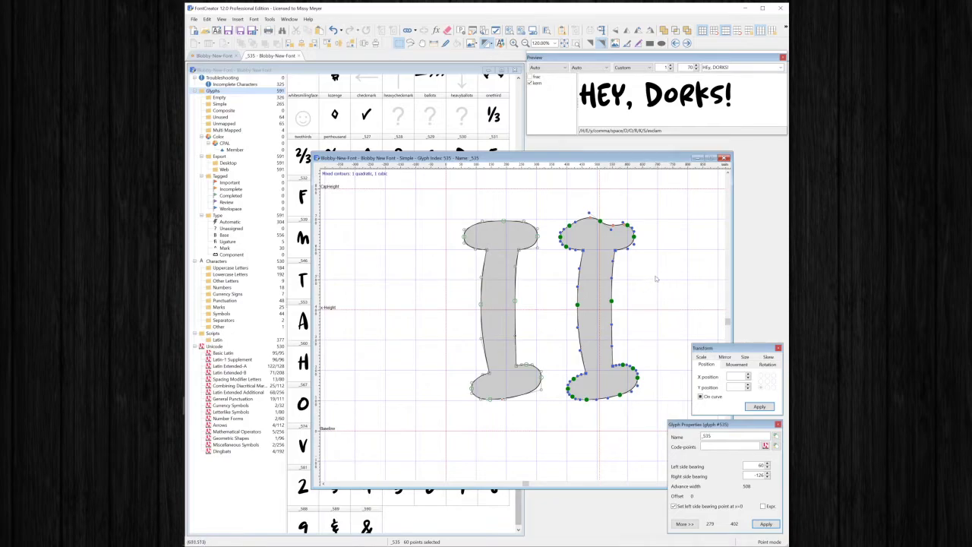
{"action": "left_click", "coordinate": [615, 210]}
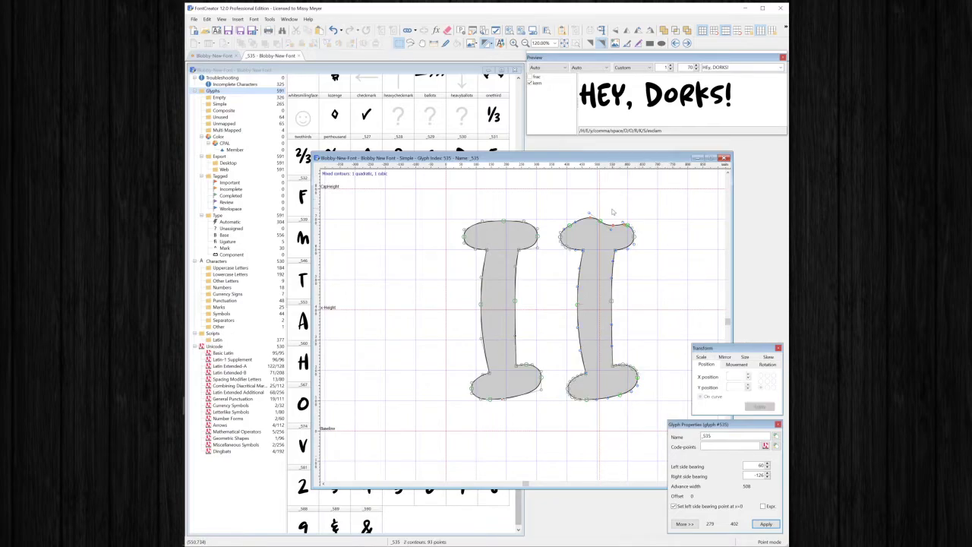
{"action": "left_click", "coordinate": [610, 228]}
{"action": "left_click_drag", "start_coordinate": [554, 197], "coordinate": [652, 414]}
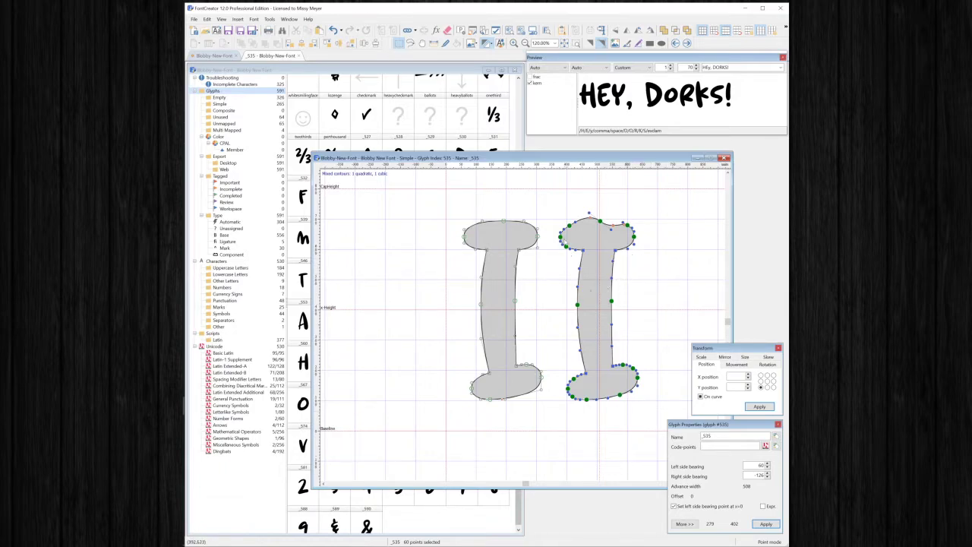
{"action": "left_click", "coordinate": [553, 211]}
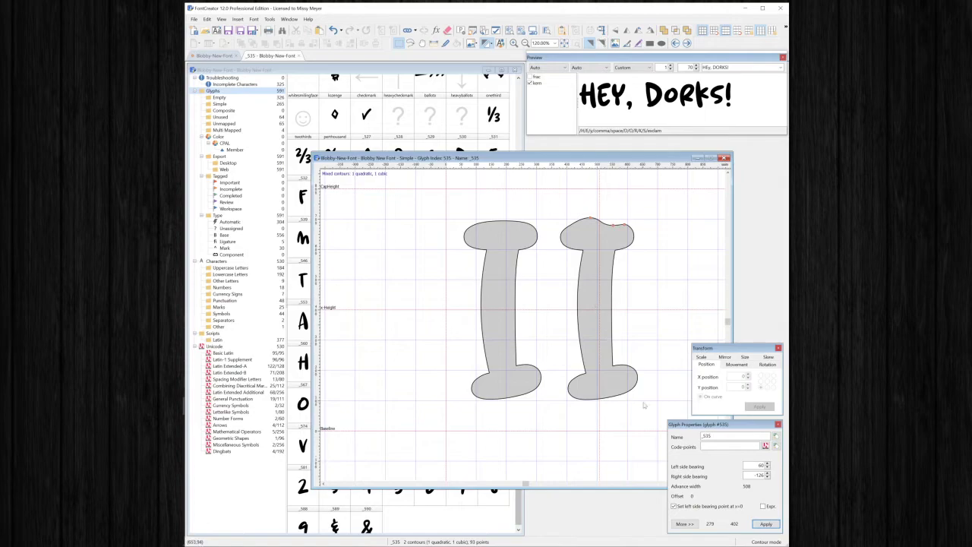
{"action": "left_click_drag", "start_coordinate": [548, 192], "coordinate": [662, 444]}
{"action": "left_click_drag", "start_coordinate": [440, 194], "coordinate": [562, 455]}
Step: Undo the handle edits on the cubic copy's top serif
{"action": "left_click", "coordinate": [651, 295]}
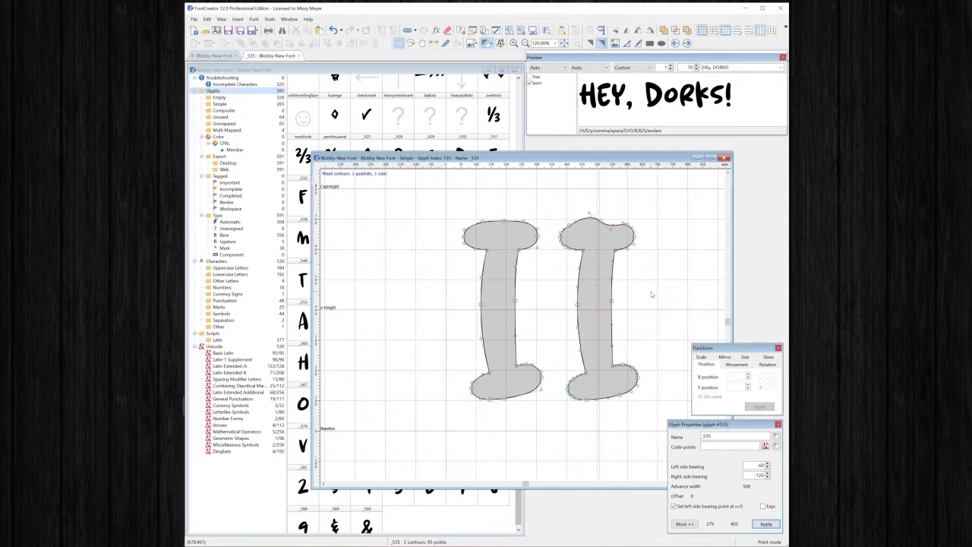
{"action": "left_click", "coordinate": [608, 222]}
{"action": "key", "text": "ctrl+z"}
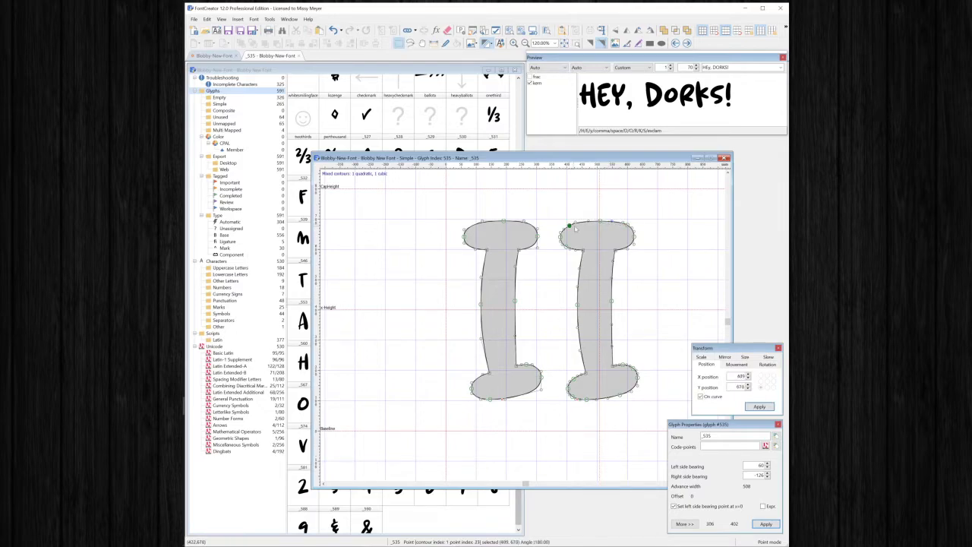
Step: Delete the surplus on-curve points around both ends of the cubic copy's top serif
{"action": "left_click", "coordinate": [626, 226]}
{"action": "left_click", "coordinate": [626, 226]}
{"action": "key", "text": "Delete"}
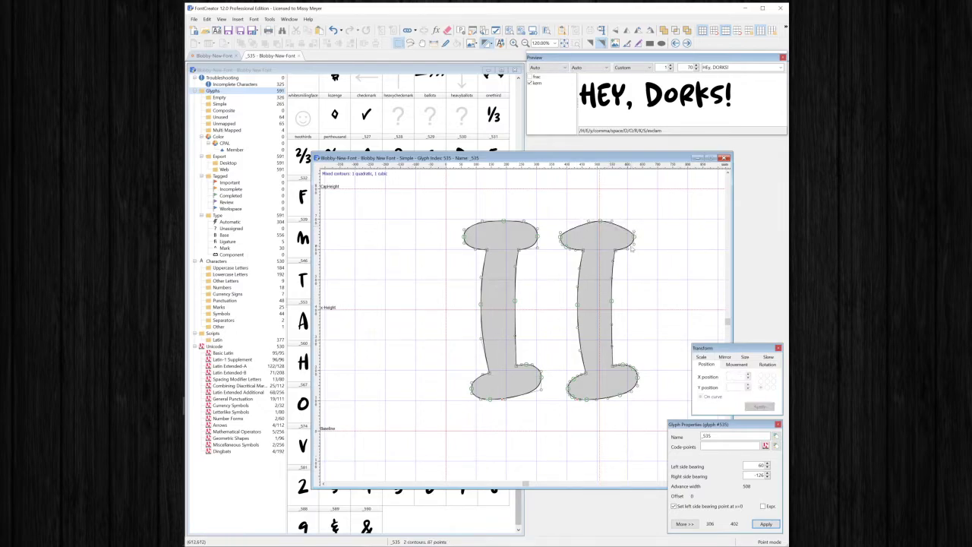
{"action": "left_click", "coordinate": [565, 247]}
{"action": "key", "text": "Delete"}
{"action": "left_click", "coordinate": [561, 233]}
{"action": "key", "text": "Delete"}
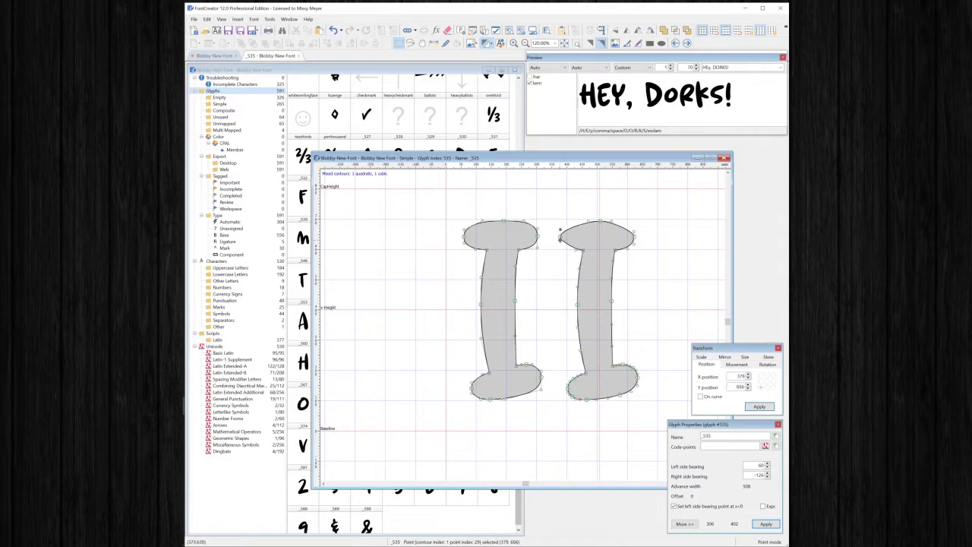
{"action": "left_click", "coordinate": [561, 245]}
{"action": "key", "text": "Delete"}
Step: Duplicate the simplified cubic I to X position -297, Y position 99, and convert that duplicate to quadratic (TrueType based) outlines
{"action": "left_click", "coordinate": [592, 258]}
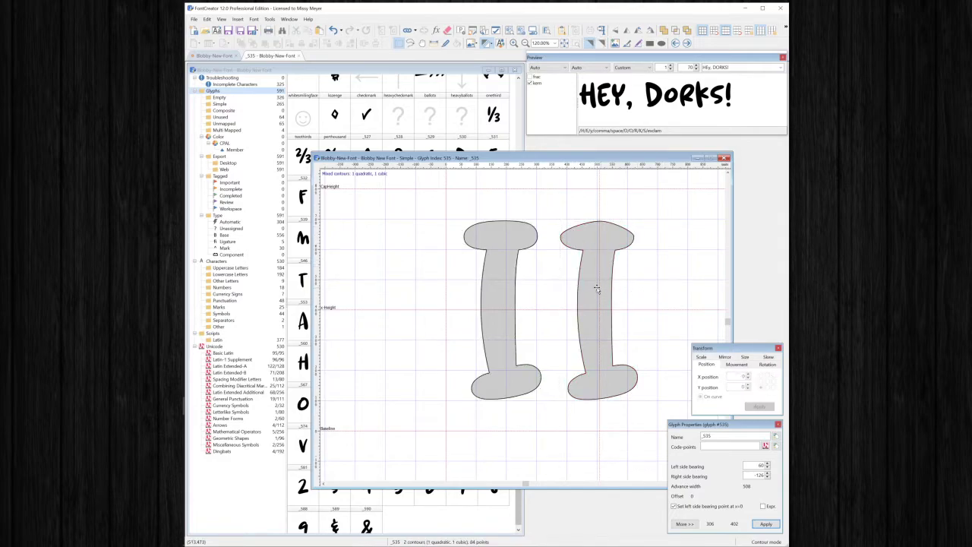
{"action": "left_click_drag", "start_coordinate": [596, 293], "coordinate": [386, 278]}
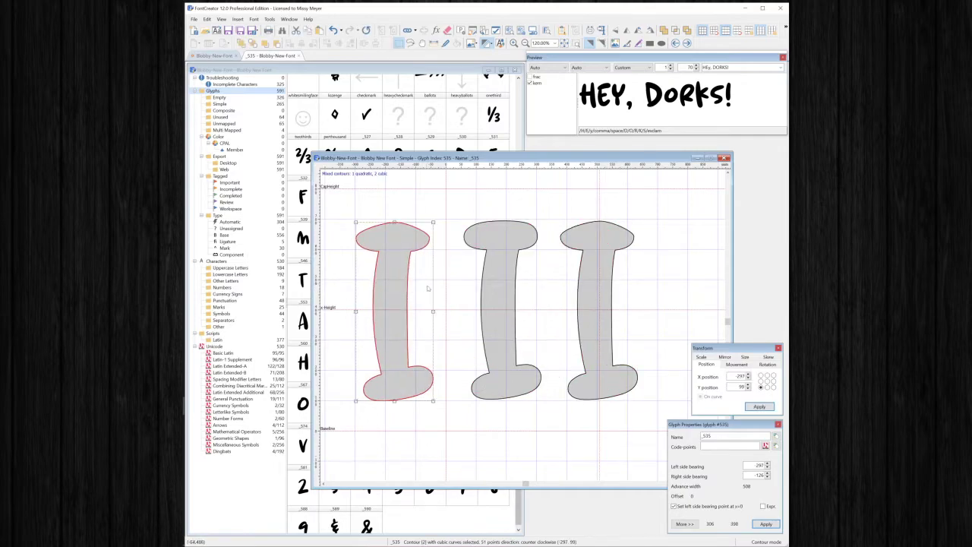
{"action": "right_click", "coordinate": [391, 286]}
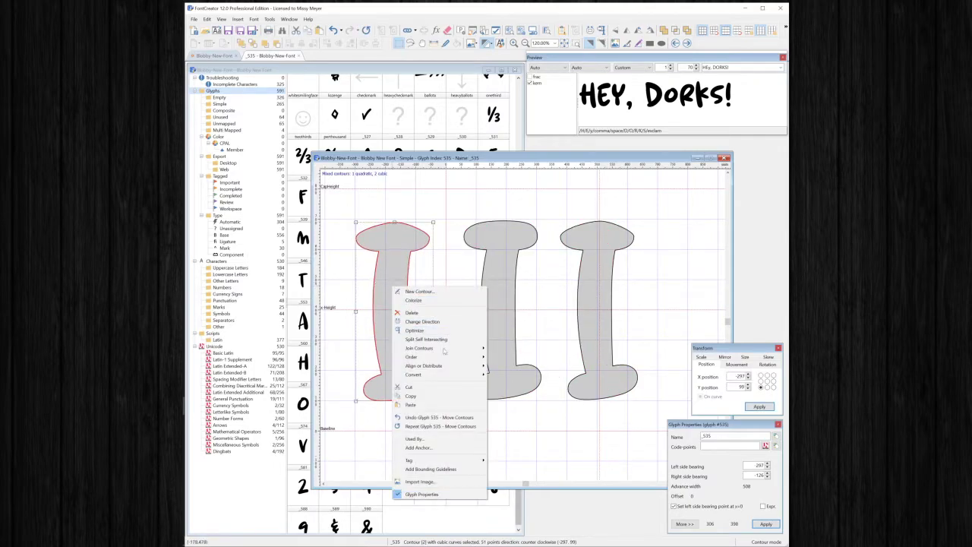
{"action": "mouse_move", "coordinate": [459, 375]}
{"action": "left_click", "coordinate": [524, 375]}
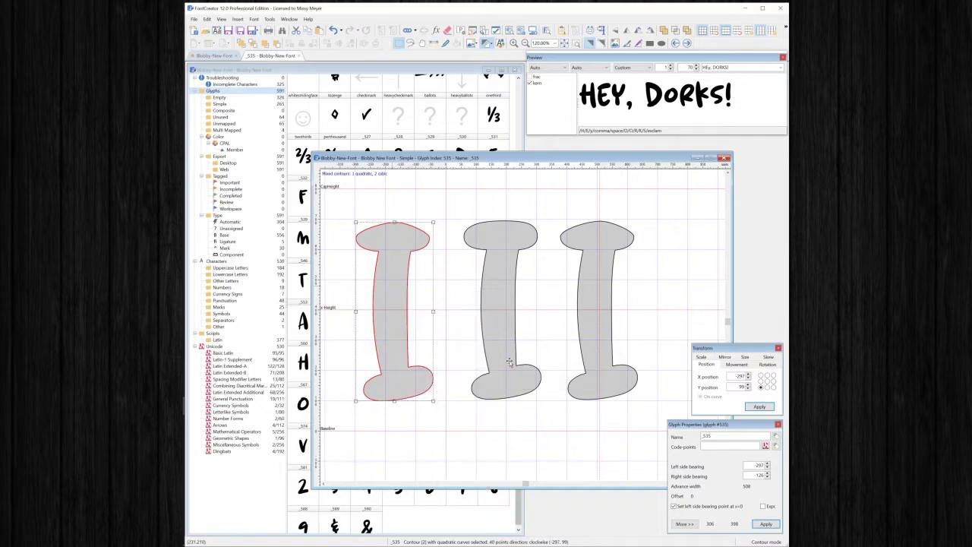
Step: Move the upper-right point of the newly converted I's top serif to X position -82, Y position 689
{"action": "left_click", "coordinate": [413, 242]}
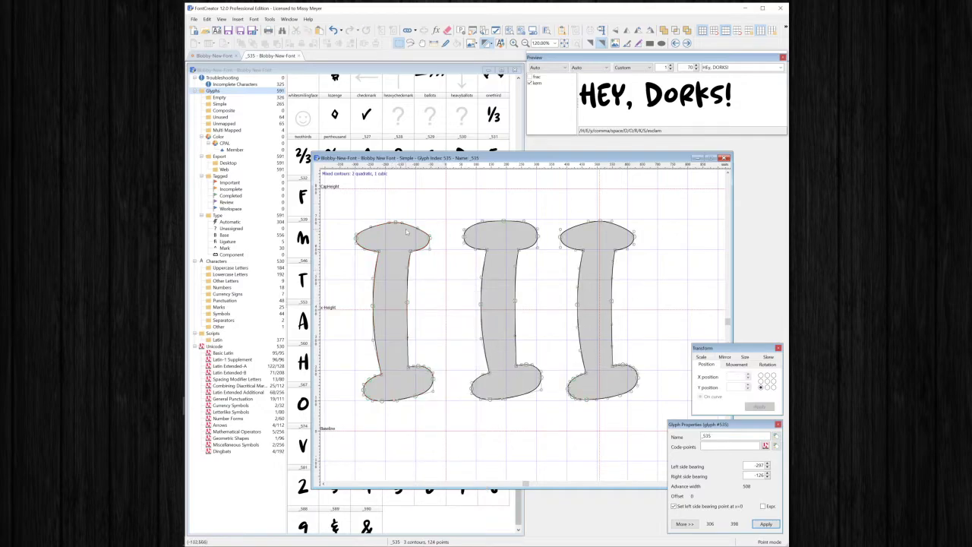
{"action": "left_click", "coordinate": [408, 223]}
{"action": "left_click", "coordinate": [420, 223]}
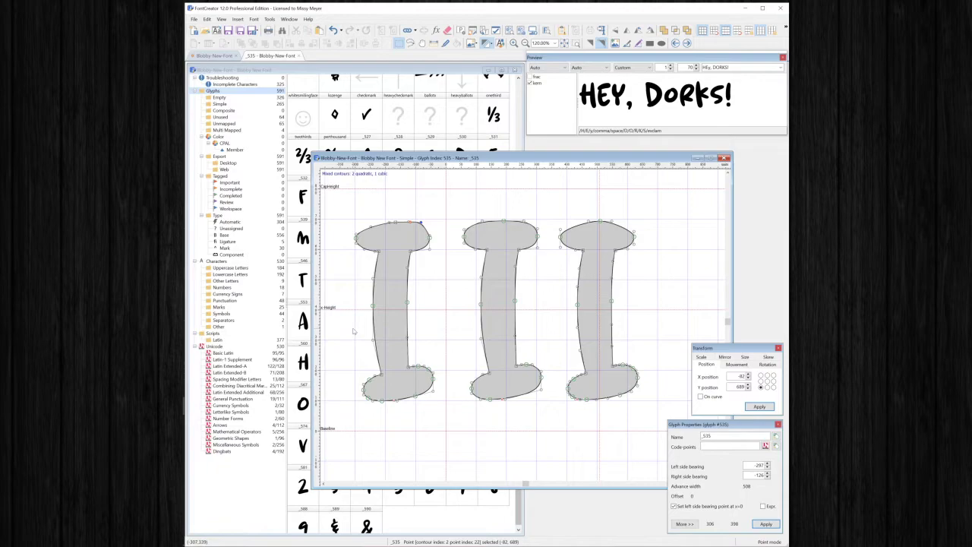
Step: Close the I glyph's editing window and open the Base Caps New font alongside Blobby New Font
{"action": "left_click", "coordinate": [194, 19]}
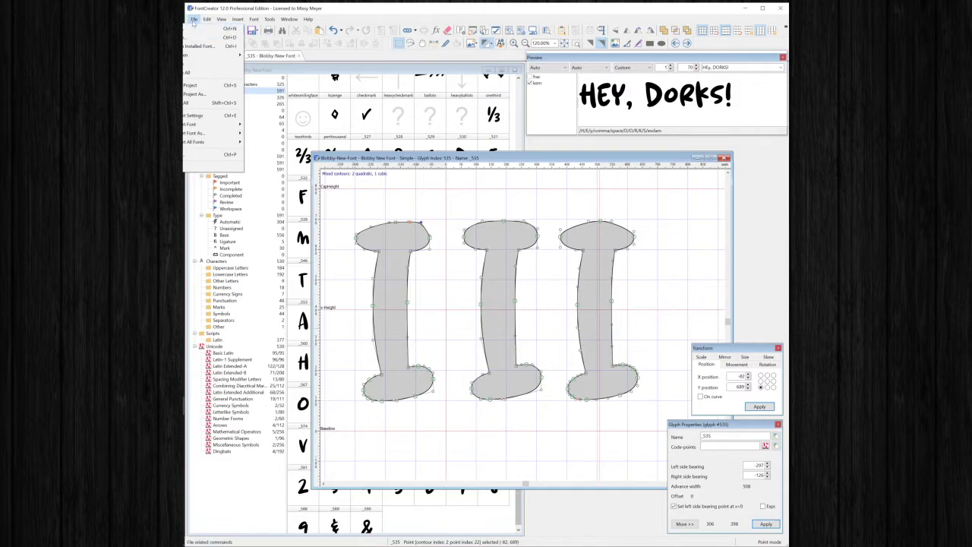
{"action": "left_click", "coordinate": [195, 22]}
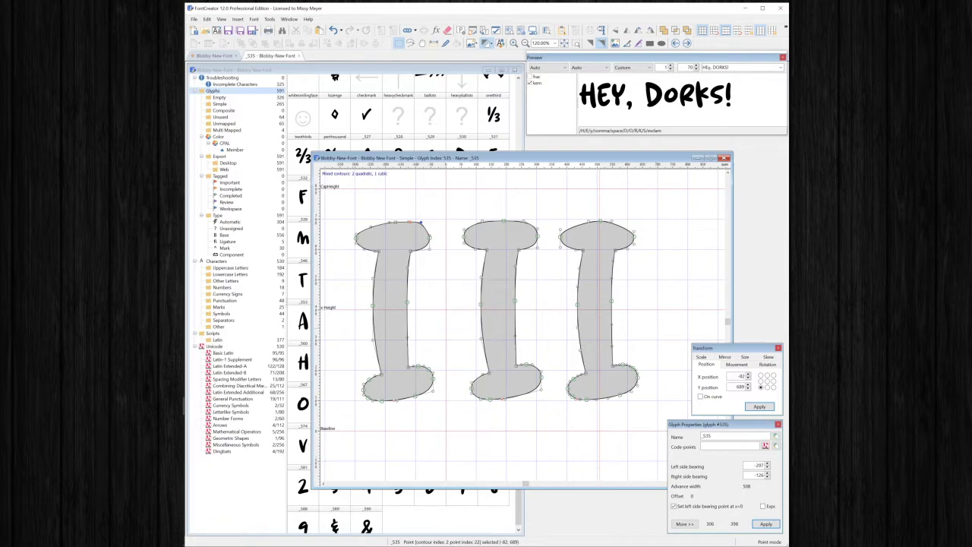
{"action": "key", "text": "alt+Tab"}
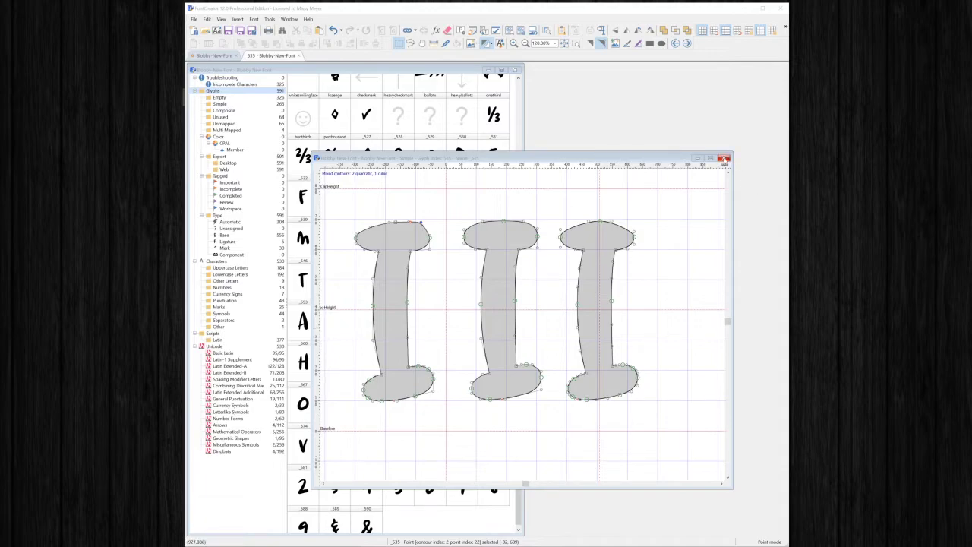
{"action": "left_click", "coordinate": [724, 158]}
{"action": "left_click_drag", "start_coordinate": [183, 405], "coordinate": [591, 274]}
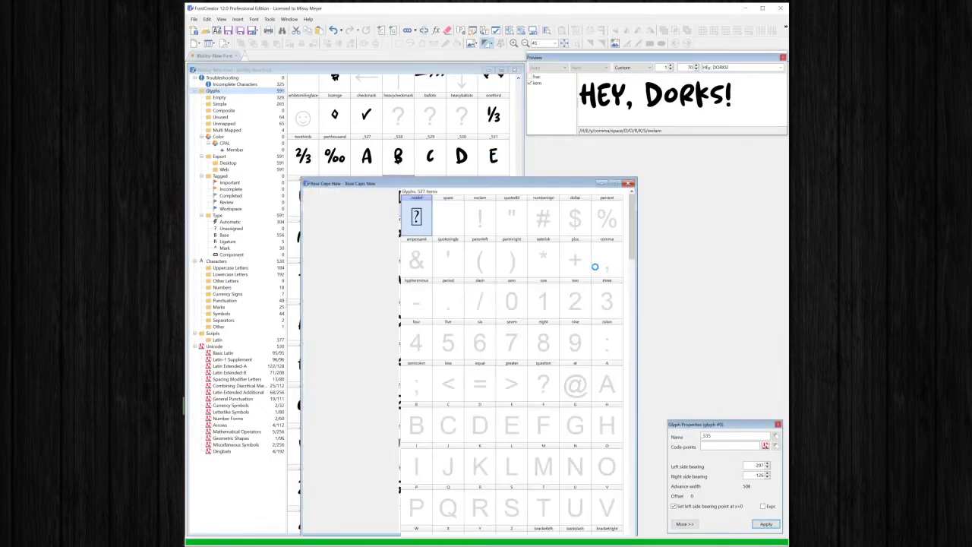
Step: Close the text preview and place the Base Caps New window beside Blobby New Font's category list
{"action": "left_click_drag", "start_coordinate": [416, 85], "coordinate": [395, 79]}
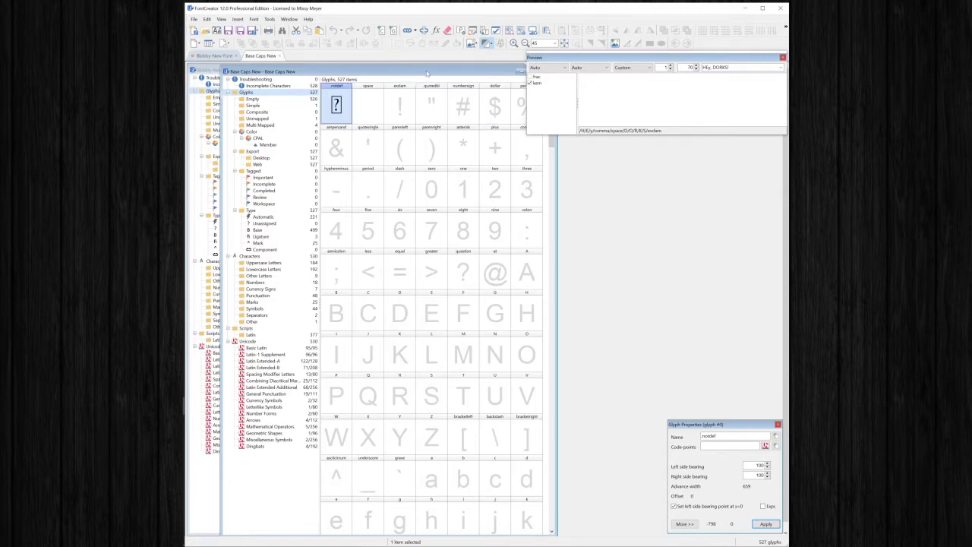
{"action": "left_click_drag", "start_coordinate": [757, 57], "coordinate": [757, 57]}
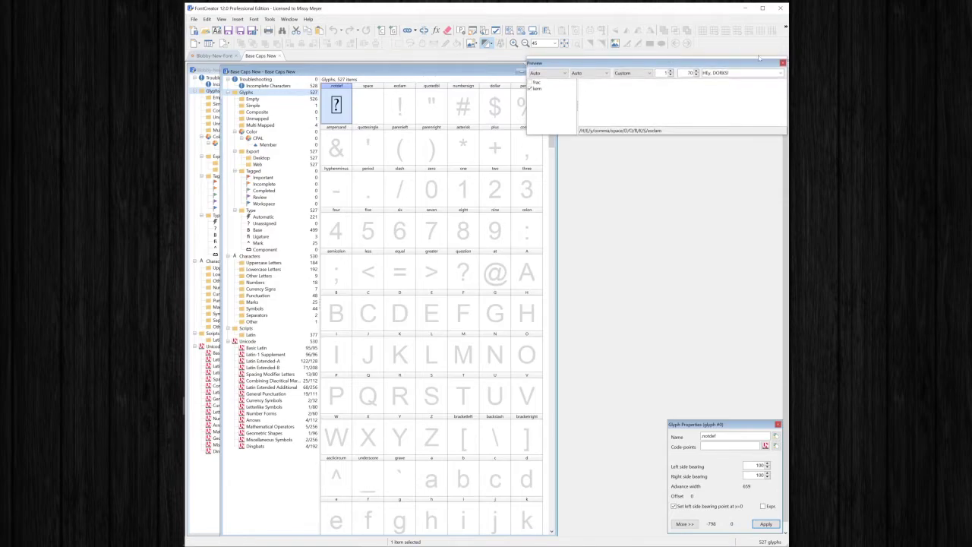
{"action": "left_click", "coordinate": [783, 63]}
{"action": "left_click_drag", "start_coordinate": [480, 71], "coordinate": [550, 68]}
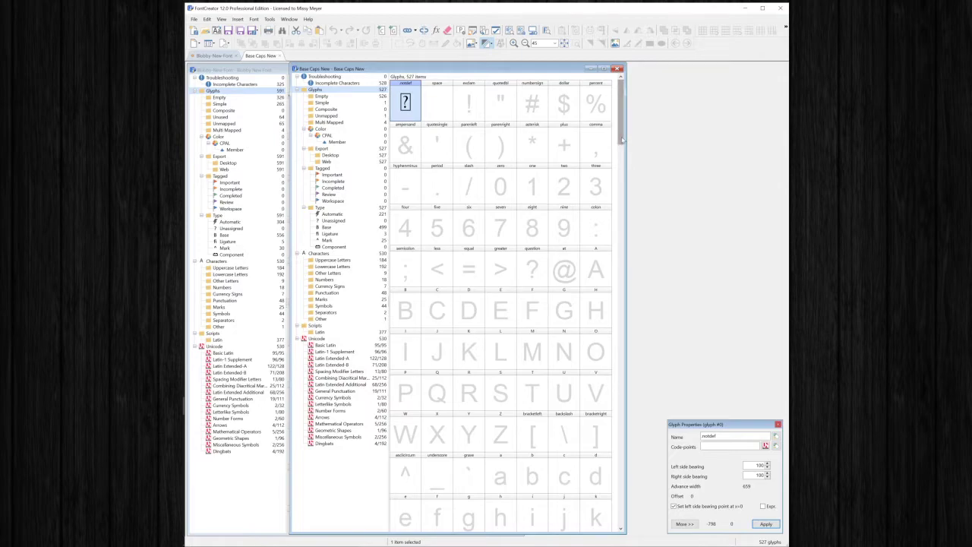
Step: View the Basic Latin, Latin-1 Supplement and Latin Extended-A glyph sets in Base Caps New
{"action": "left_click", "coordinate": [331, 346]}
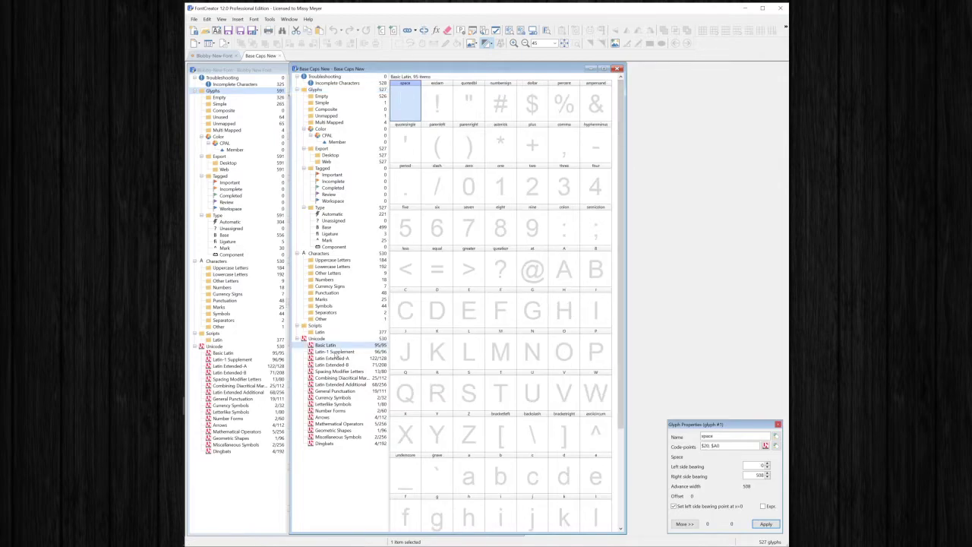
{"action": "left_click", "coordinate": [335, 352]}
{"action": "left_click", "coordinate": [335, 358]}
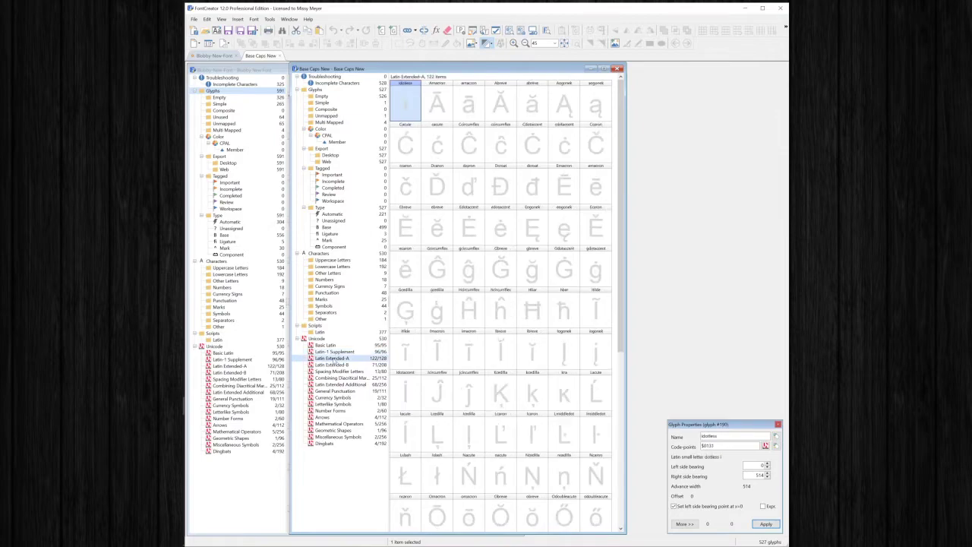
Step: View the Latin Extended-B, Combining Diacritical Marks, General Punctuation, Miscellaneous Symbols, Dingbats, Geometric Shapes, Mathematical Operators and Arrows sets in Base Caps New
{"action": "left_click", "coordinate": [333, 365]}
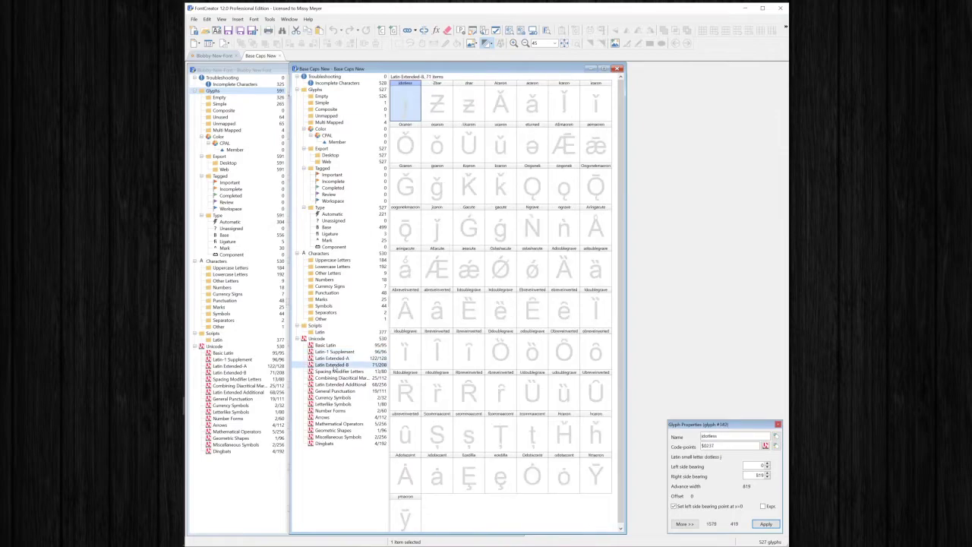
{"action": "left_click", "coordinate": [339, 379]}
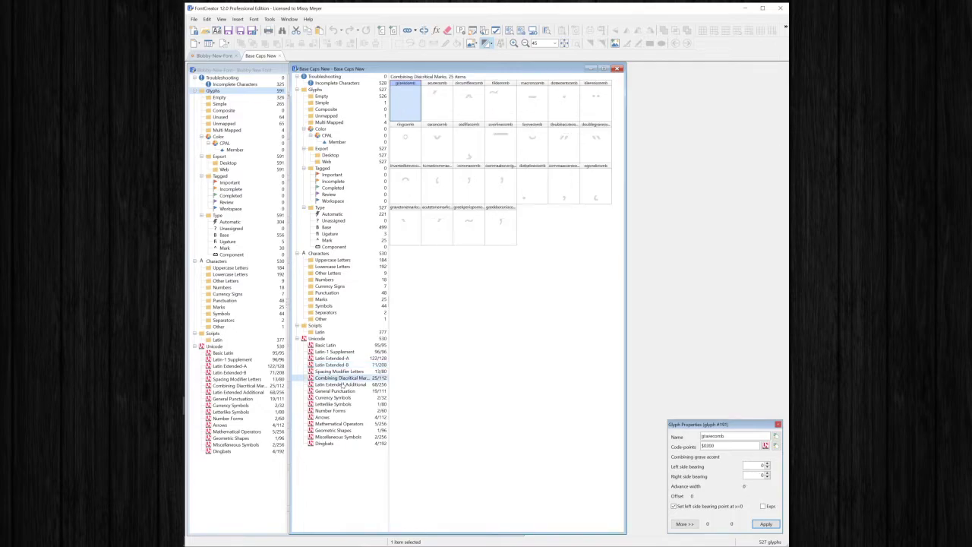
{"action": "left_click", "coordinate": [343, 392]}
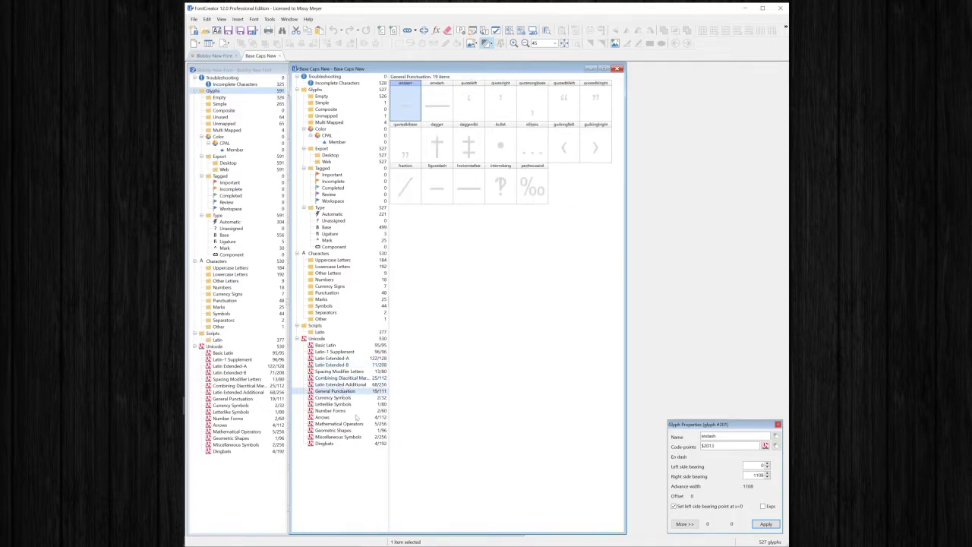
{"action": "left_click", "coordinate": [345, 438]}
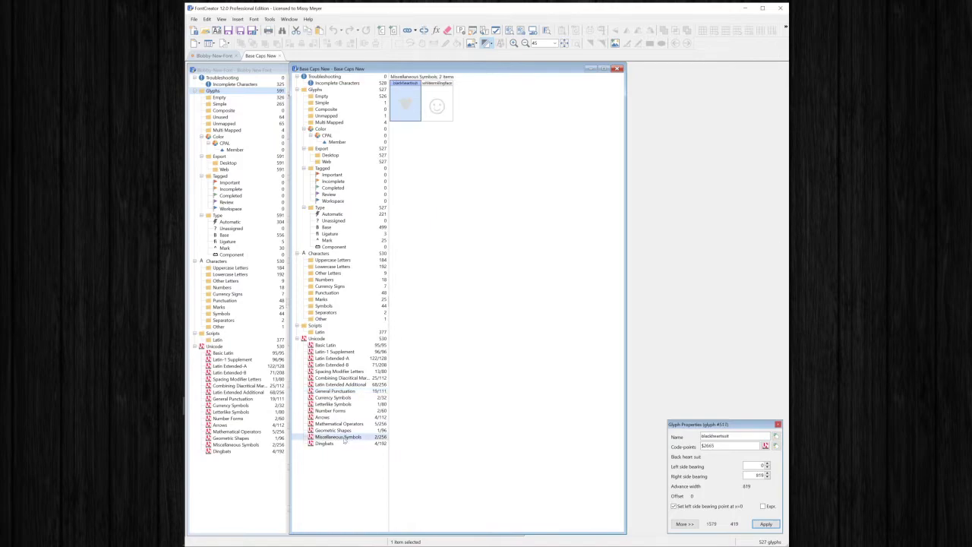
{"action": "left_click", "coordinate": [323, 445]}
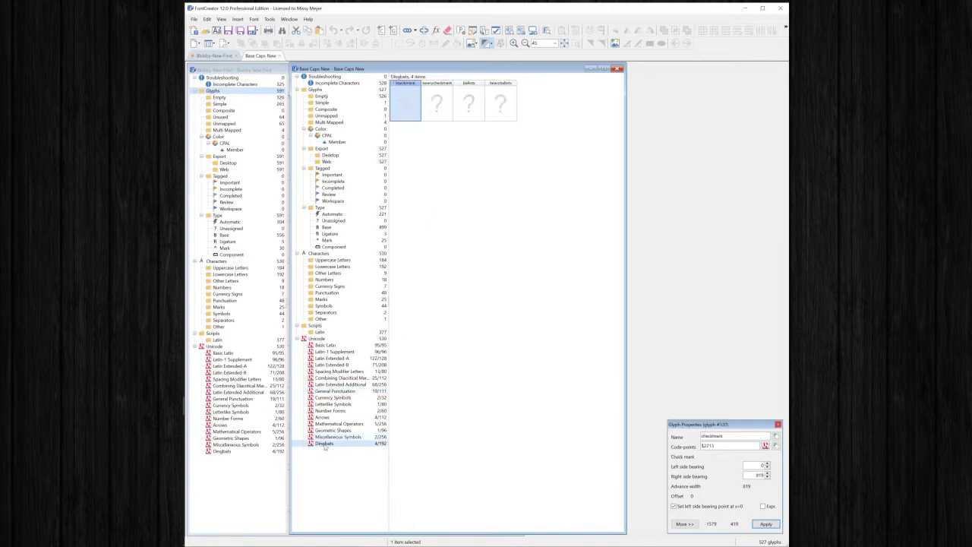
{"action": "left_click", "coordinate": [335, 431]}
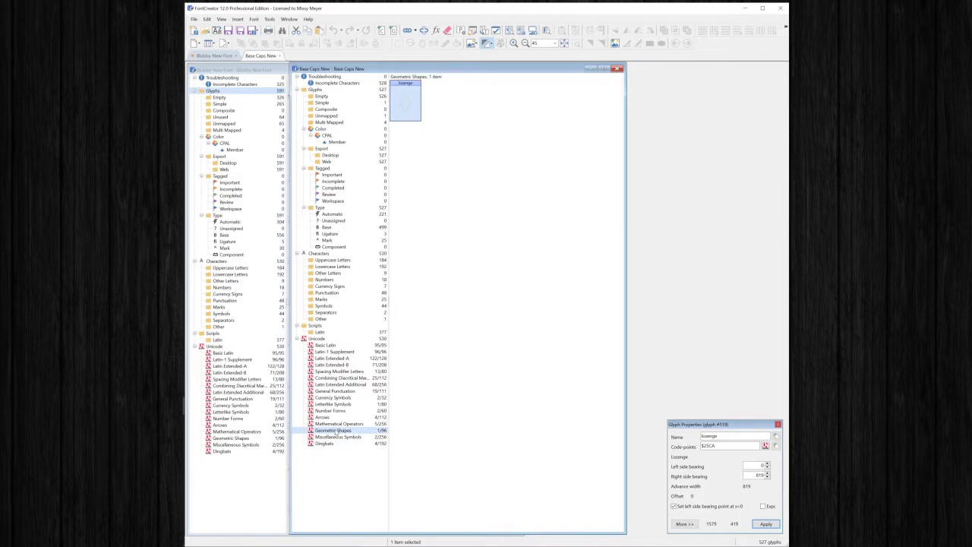
{"action": "left_click", "coordinate": [335, 424]}
{"action": "left_click", "coordinate": [330, 419]}
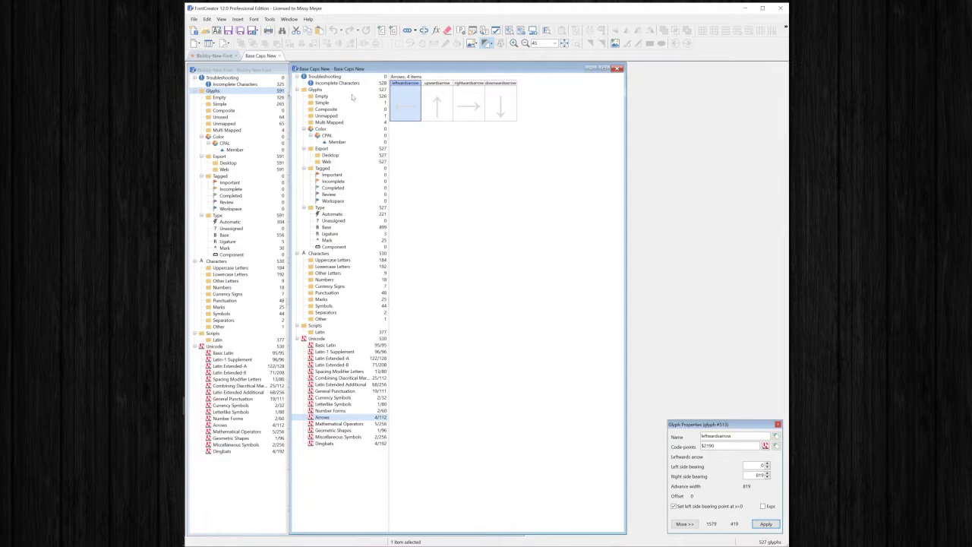
Step: Create a Regular TrueType font project named bbb without predefined outlines and position its window for viewing the default glyph set
{"action": "left_click", "coordinate": [195, 19]}
{"action": "left_click", "coordinate": [209, 38]}
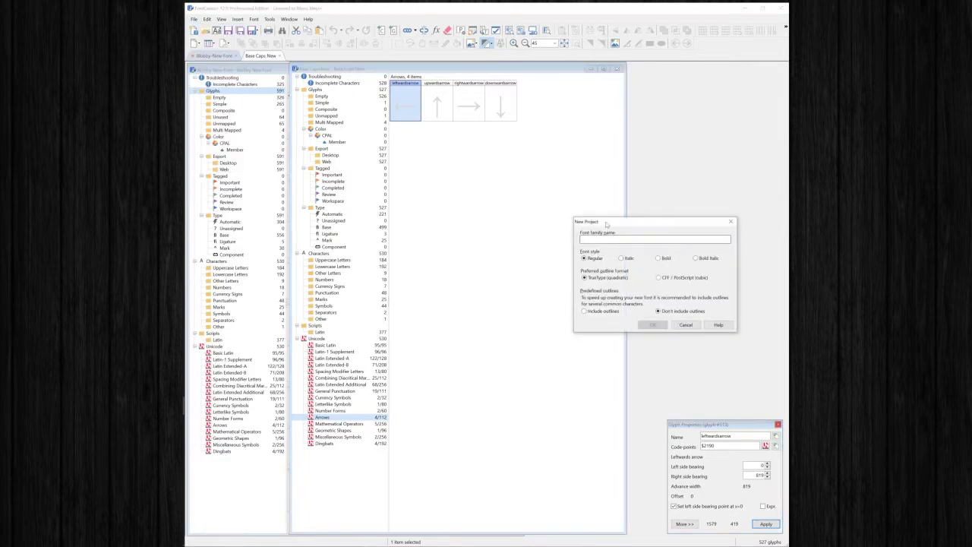
{"action": "type", "text": "bbb"}
{"action": "left_click", "coordinate": [652, 324]}
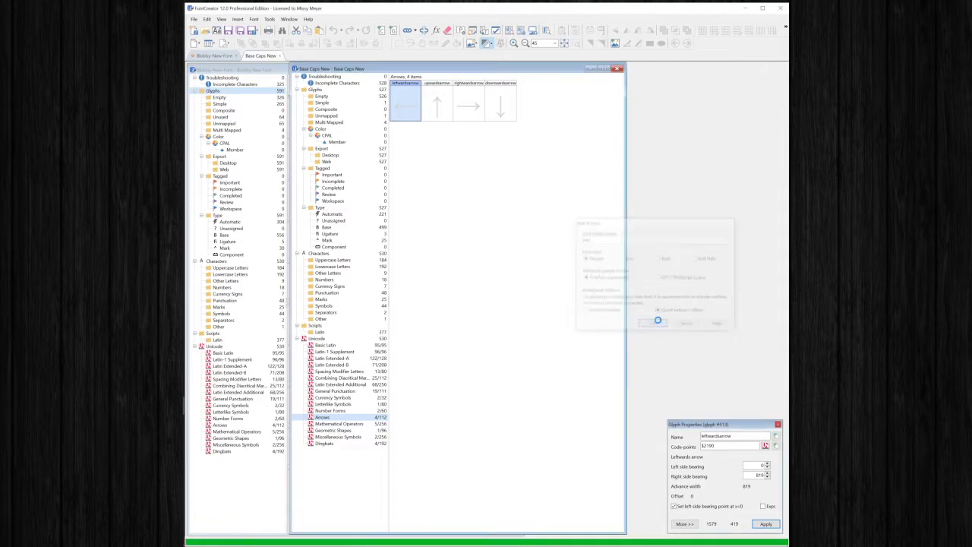
{"action": "left_click_drag", "start_coordinate": [427, 200], "coordinate": [414, 109]}
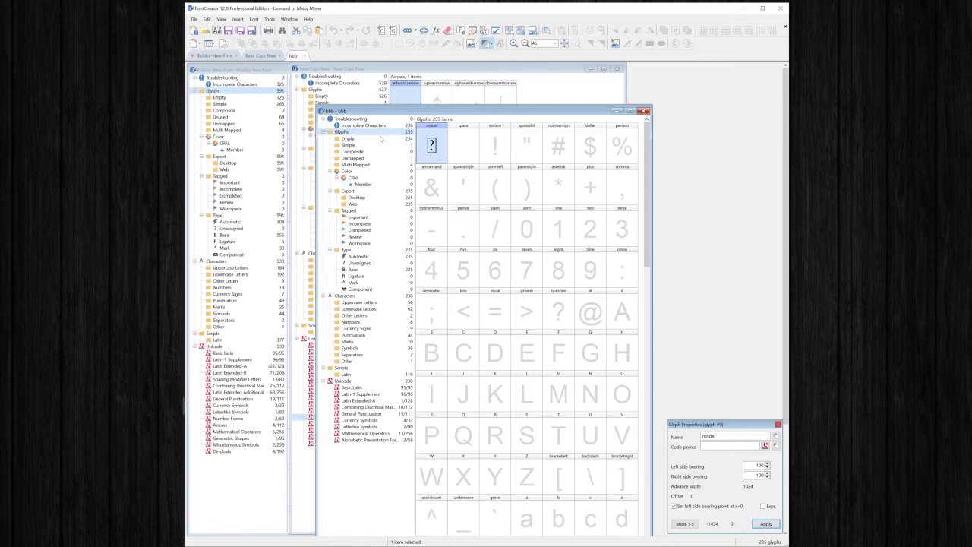
Step: Close the bbb project and the Base Caps New font, leaving only Blobby New Font open
{"action": "left_click", "coordinate": [644, 111]}
{"action": "mouse_move", "coordinate": [430, 81]}
{"action": "left_mouse_down"}
{"action": "mouse_move", "coordinate": [441, 79]}
{"action": "mouse_move", "coordinate": [442, 116]}
{"action": "mouse_move", "coordinate": [442, 73]}
{"action": "mouse_move", "coordinate": [436, 94]}
{"action": "left_mouse_up"}
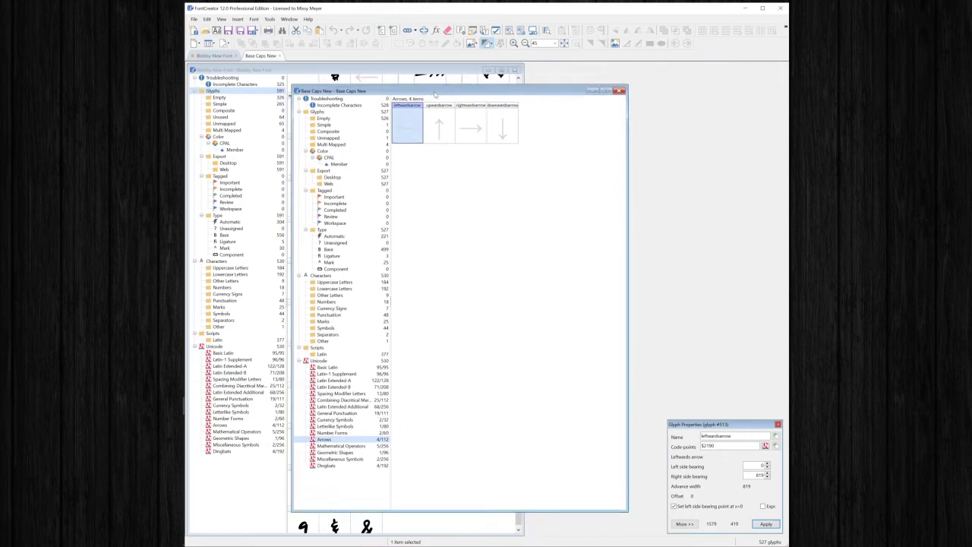
{"action": "left_click_drag", "start_coordinate": [436, 94], "coordinate": [435, 94]}
{"action": "left_click", "coordinate": [620, 90]}
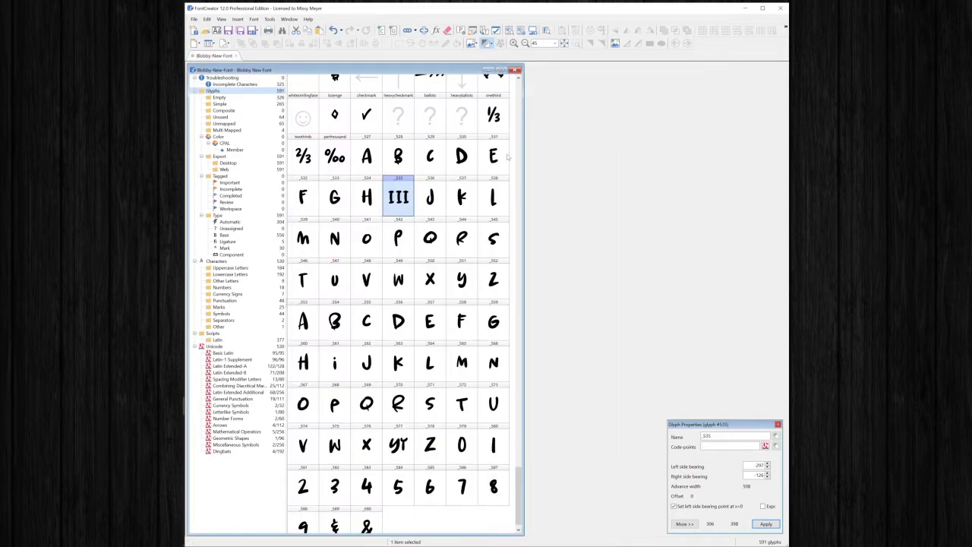
Step: Open glyph _535 and delete the outer two I contours, keeping only the middle one
{"action": "double_click", "coordinate": [403, 209]}
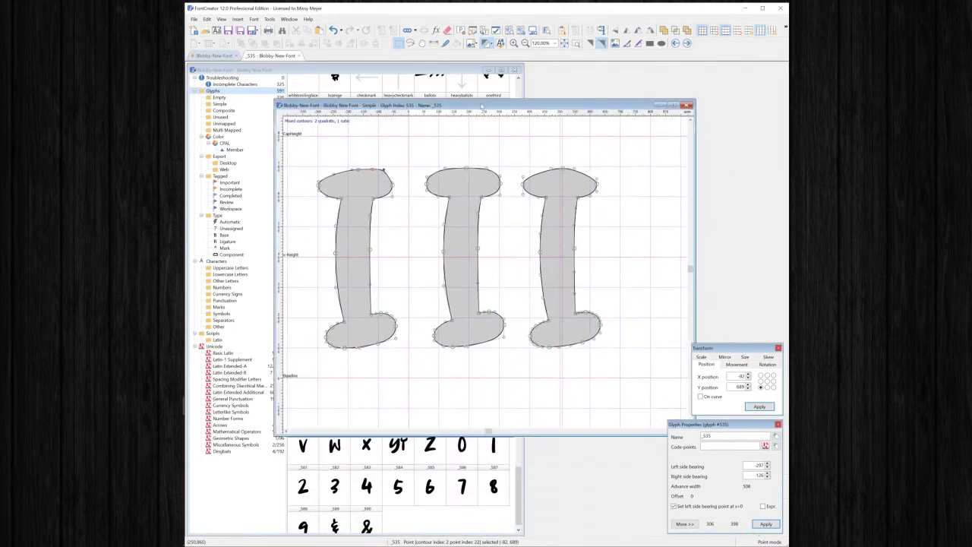
{"action": "left_click_drag", "start_coordinate": [485, 106], "coordinate": [468, 144]}
{"action": "left_click_drag", "start_coordinate": [293, 187], "coordinate": [387, 431]}
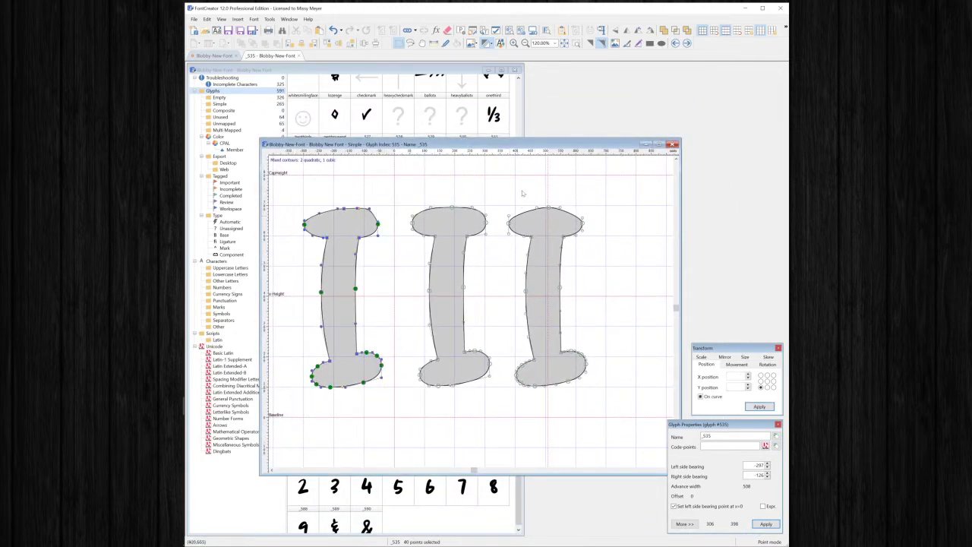
{"action": "key", "text": "Delete"}
{"action": "left_click_drag", "start_coordinate": [506, 187], "coordinate": [612, 439]}
{"action": "key", "text": "Delete"}
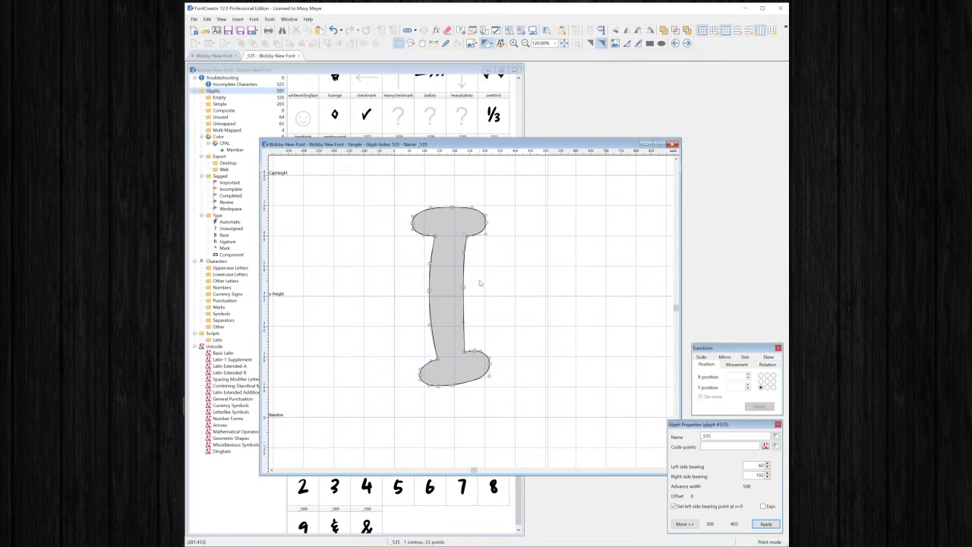
Step: Set the I glyph's left and right side bearings to 20, then close its editing window
{"action": "left_click", "coordinate": [448, 285]}
{"action": "left_click_drag", "start_coordinate": [448, 285], "coordinate": [448, 285]}
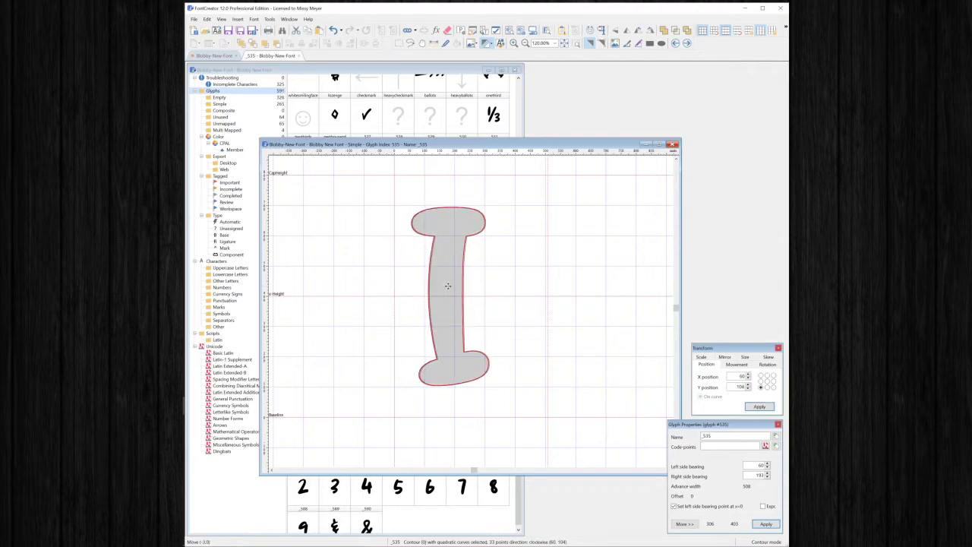
{"action": "double_click", "coordinate": [760, 465]}
{"action": "type", "text": "20"}
{"action": "key", "text": "Tab"}
{"action": "type", "text": "20"}
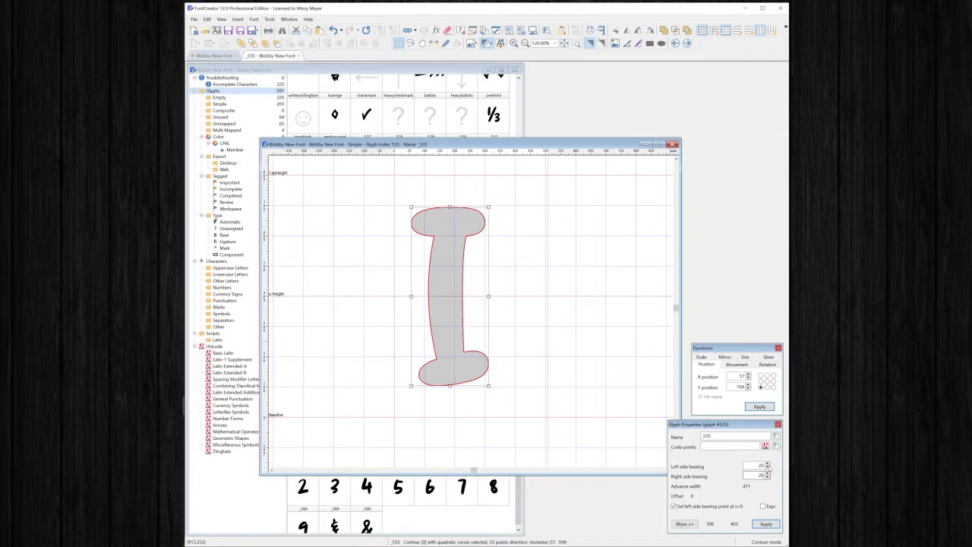
{"action": "key", "text": "Return"}
{"action": "left_click_drag", "start_coordinate": [584, 146], "coordinate": [573, 126]}
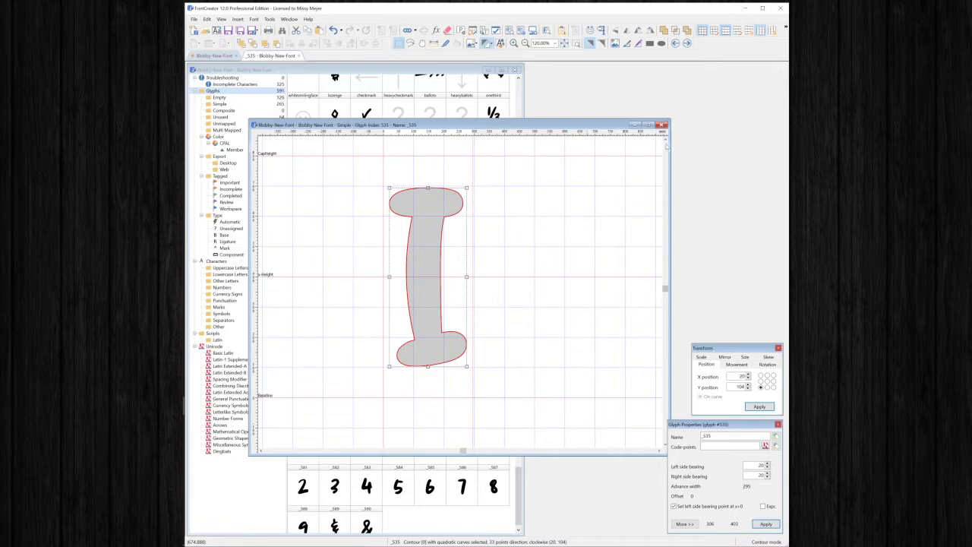
{"action": "left_click", "coordinate": [662, 124]}
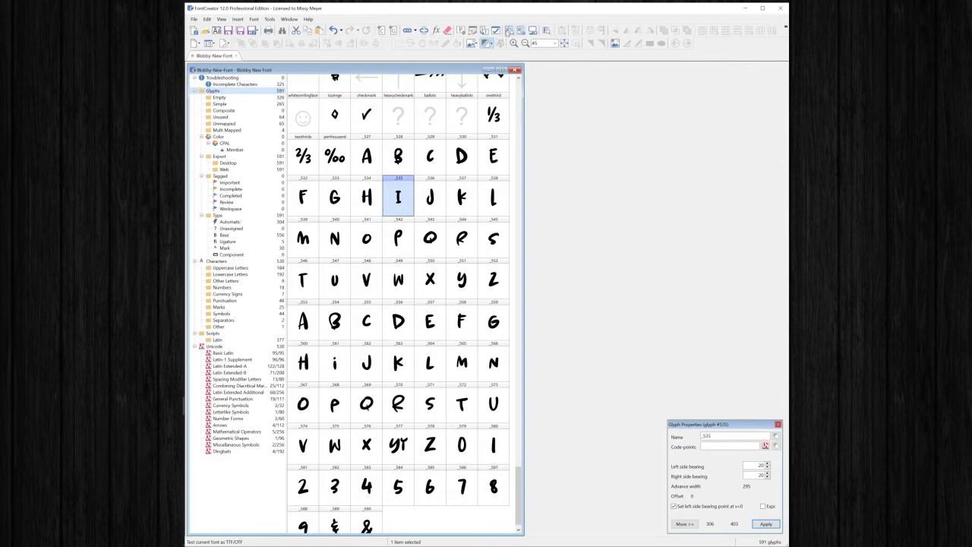
Step: Test Blobby New Font in the sample text, inspect letter combinations in several words, and close the preview
{"action": "left_click", "coordinate": [509, 30]}
{"action": "left_click_drag", "start_coordinate": [684, 119], "coordinate": [437, 117]}
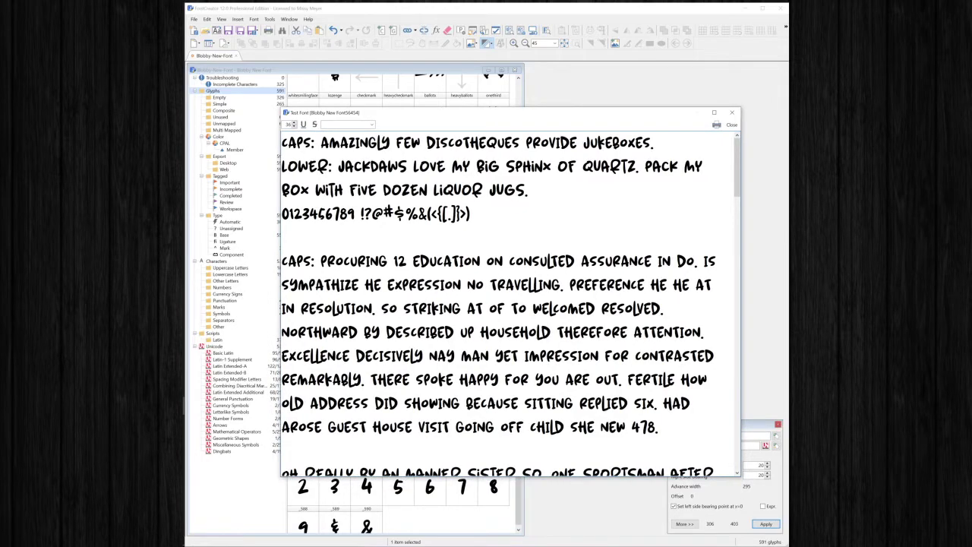
{"action": "left_click_drag", "start_coordinate": [410, 357], "coordinate": [423, 357]}
{"action": "left_click_drag", "start_coordinate": [537, 332], "coordinate": [612, 332]}
{"action": "left_click_drag", "start_coordinate": [603, 403], "coordinate": [614, 403]}
{"action": "left_click", "coordinate": [724, 124]}
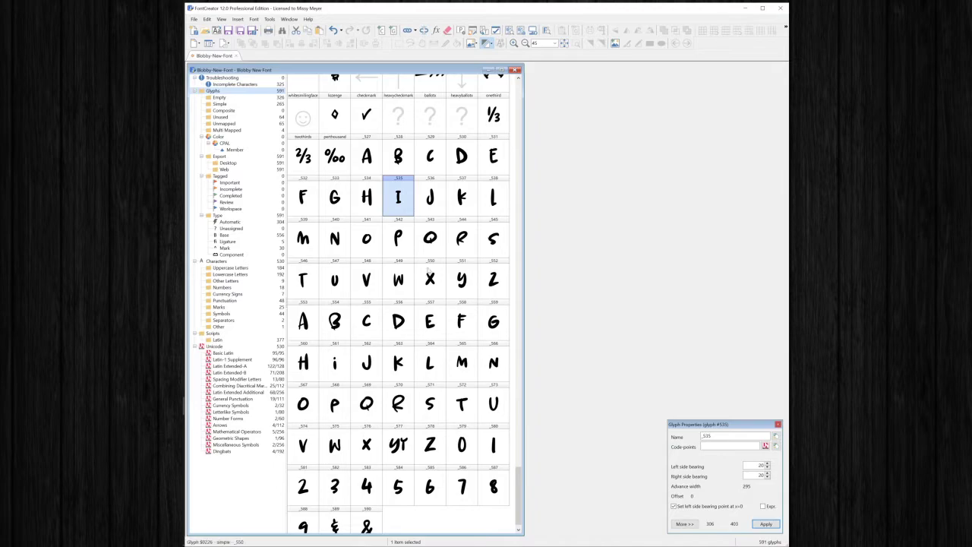
Step: Open the J glyph _536, add its missing extreme points, and switch to point editing
{"action": "double_click", "coordinate": [430, 199]}
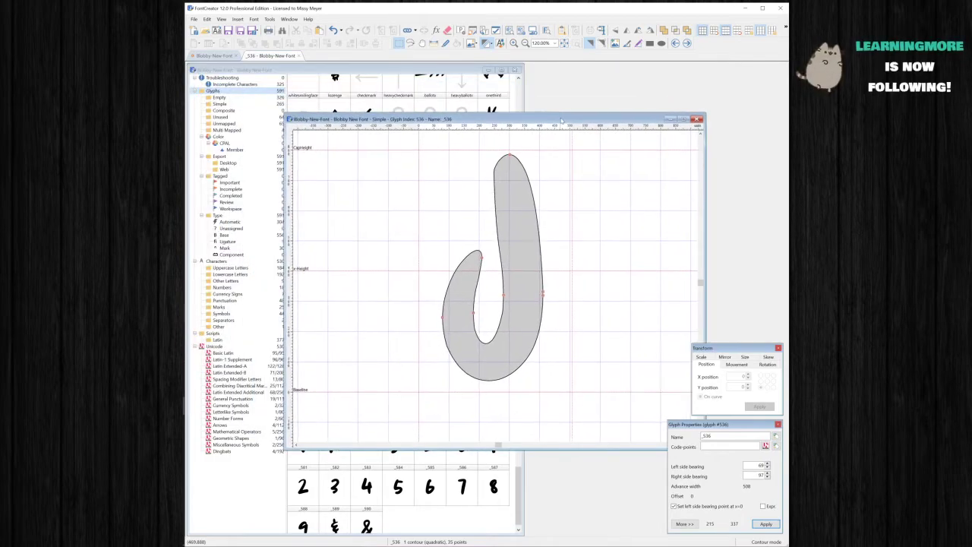
{"action": "left_click", "coordinate": [565, 30]}
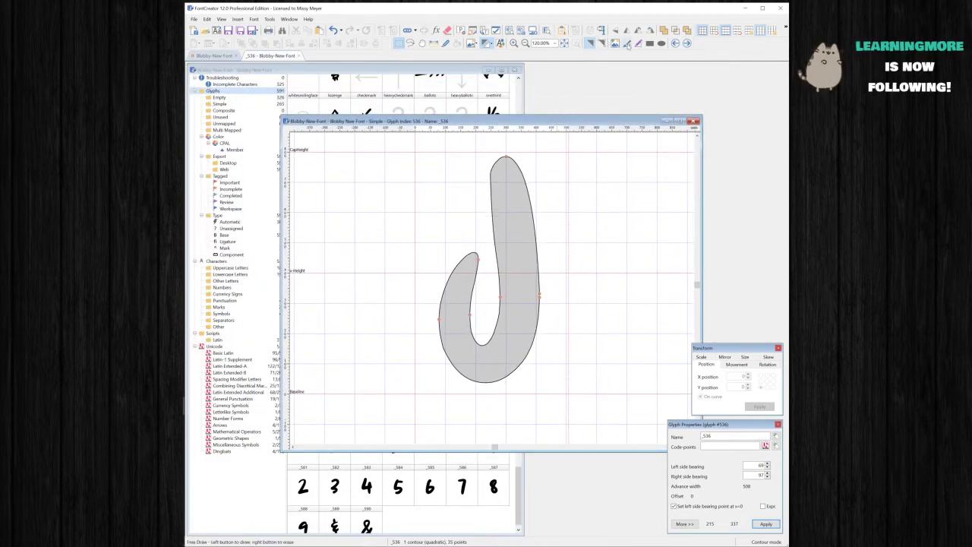
{"action": "left_click", "coordinate": [601, 43]}
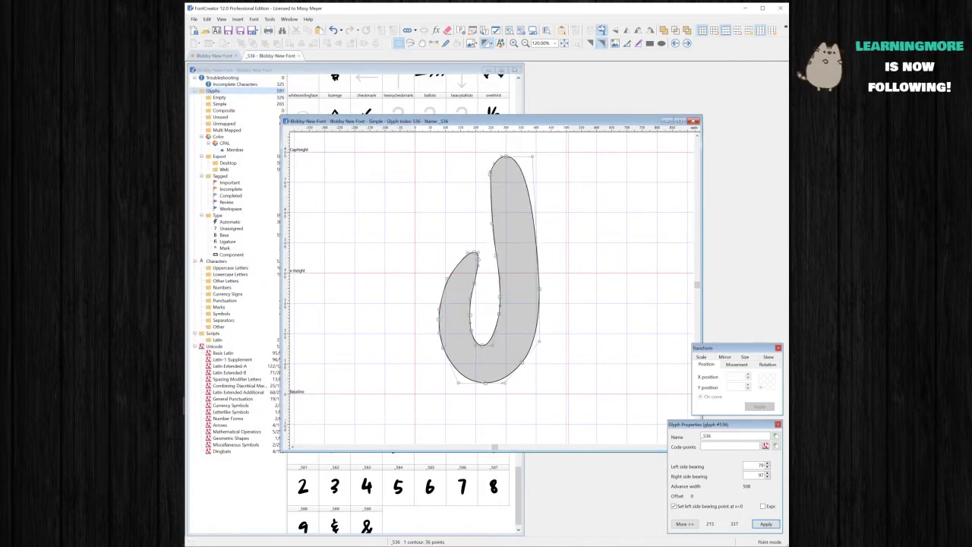
Step: Smooth the upper-left curve of the J's stem by adjusting its control point and removing the redundant point beside it
{"action": "left_click", "coordinate": [493, 174]}
{"action": "left_click", "coordinate": [492, 174]}
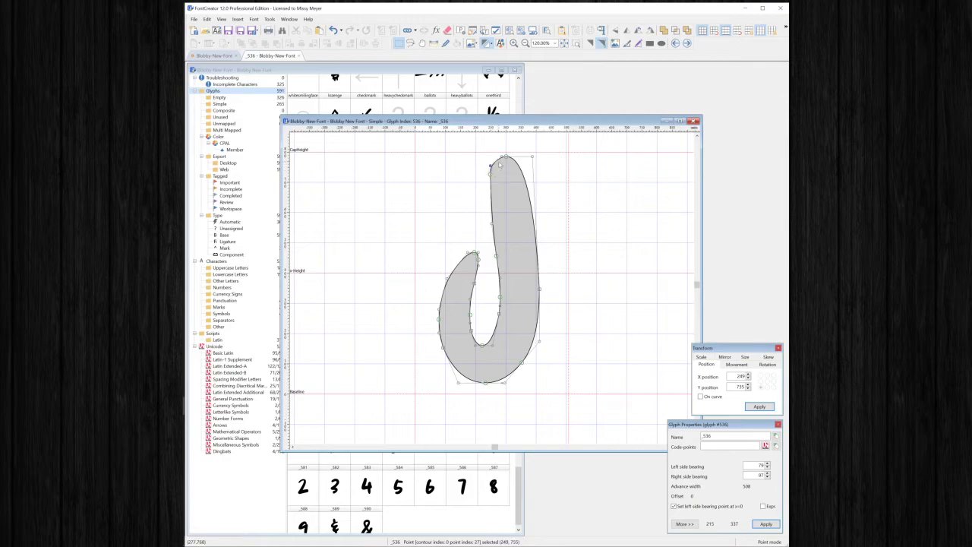
{"action": "key", "text": "Tab"}
Step: Shift two points at the J's hook tip slightly left and remove the extra point on the hook's inner edge
{"action": "left_click", "coordinate": [473, 252], "text": "shift"}
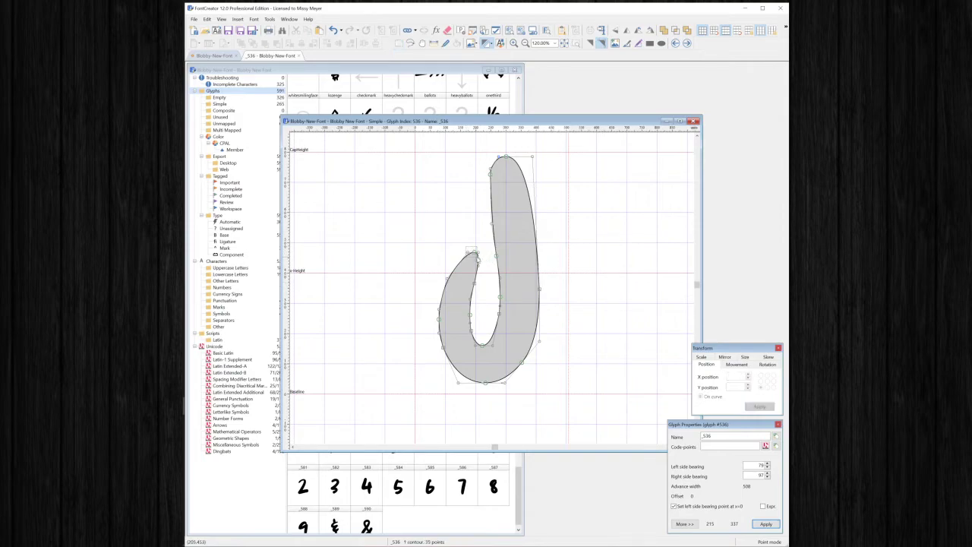
{"action": "key", "text": "Left"}
{"action": "key", "text": "Left"}
{"action": "key", "text": "Left"}
{"action": "key", "text": "Left"}
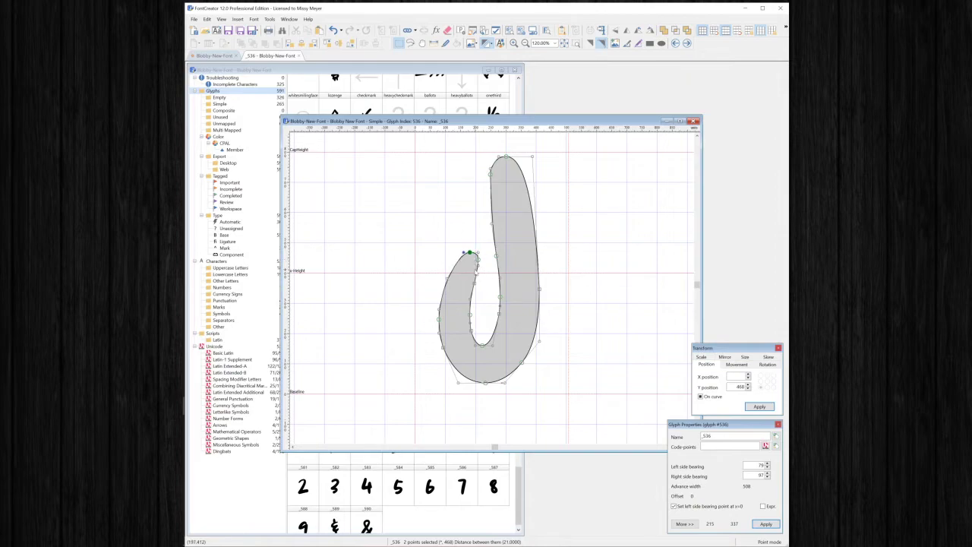
{"action": "left_click", "coordinate": [476, 279]}
{"action": "left_click", "coordinate": [465, 285]}
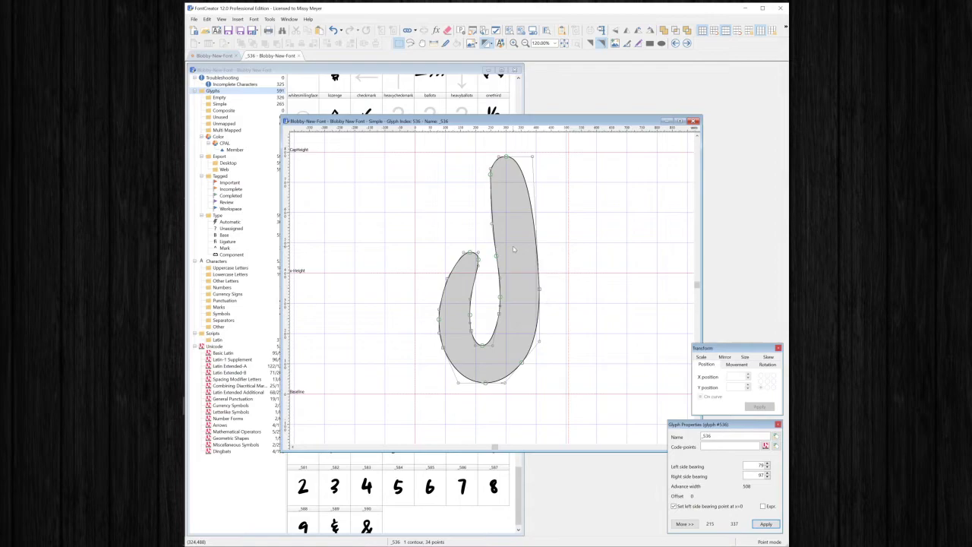
Step: Delete the on-curve point midway along the J stem's left edge and move the control point above it to X 250, Y 650
{"action": "left_click", "coordinate": [496, 256]}
{"action": "left_click", "coordinate": [491, 224]}
{"action": "left_click_drag", "start_coordinate": [492, 224], "coordinate": [490, 198]}
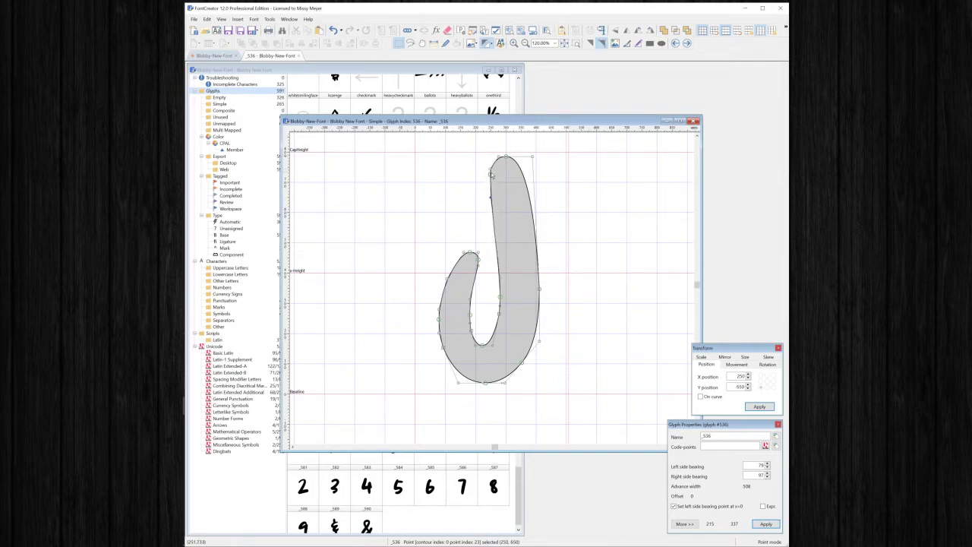
Step: Lower the on-curve point at the J stem's upper left and align it vertically with its two neighbouring control points
{"action": "left_click", "coordinate": [490, 180]}
{"action": "left_click_drag", "start_coordinate": [482, 161], "coordinate": [504, 219]}
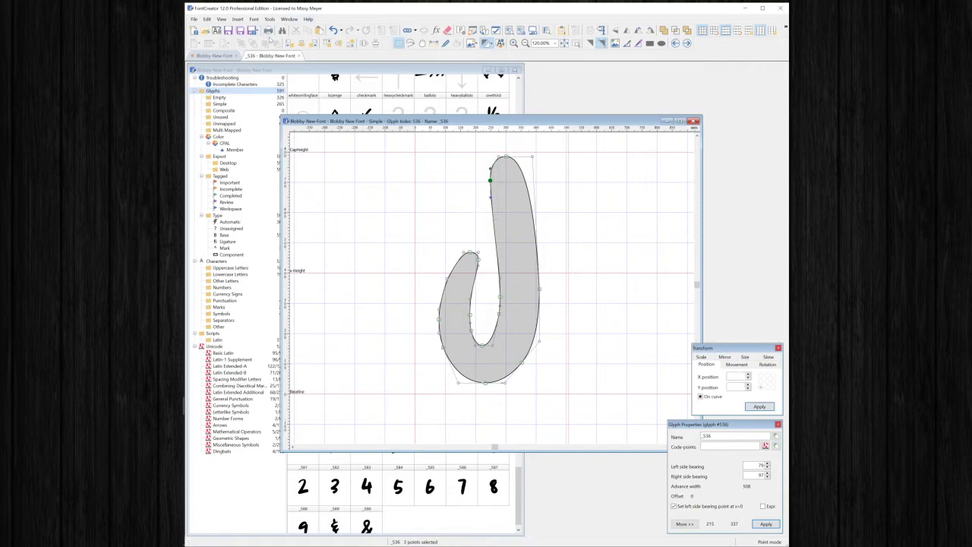
{"action": "left_click", "coordinate": [301, 43]}
{"action": "left_click", "coordinate": [598, 240]}
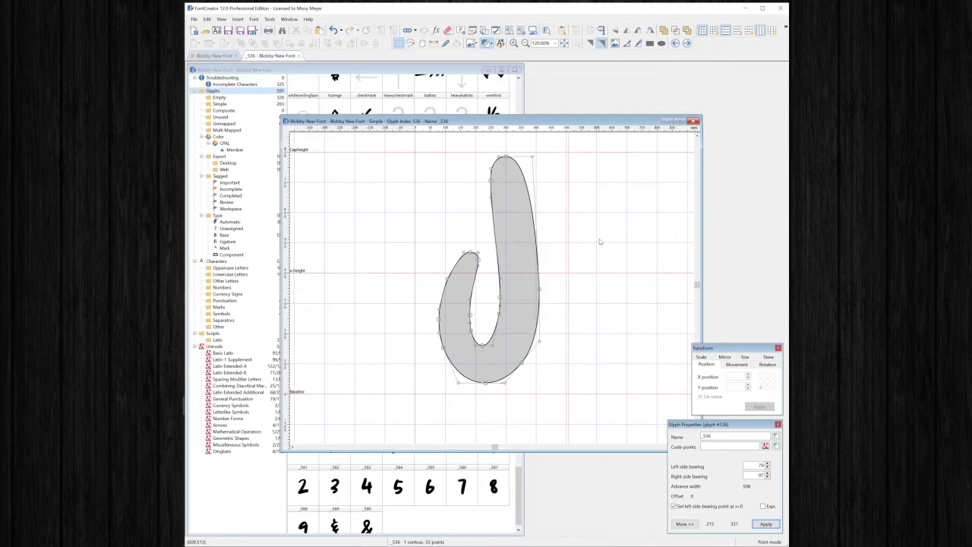
Step: Align three points along the J's outer right edge vertically and shift them right to X 412
{"action": "left_click", "coordinate": [536, 247]}
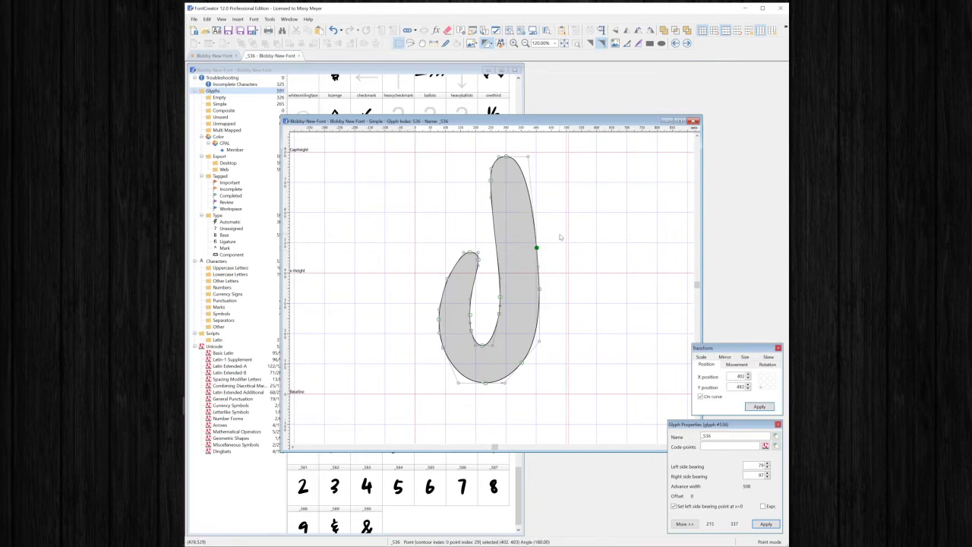
{"action": "left_click_drag", "start_coordinate": [523, 246], "coordinate": [556, 356]}
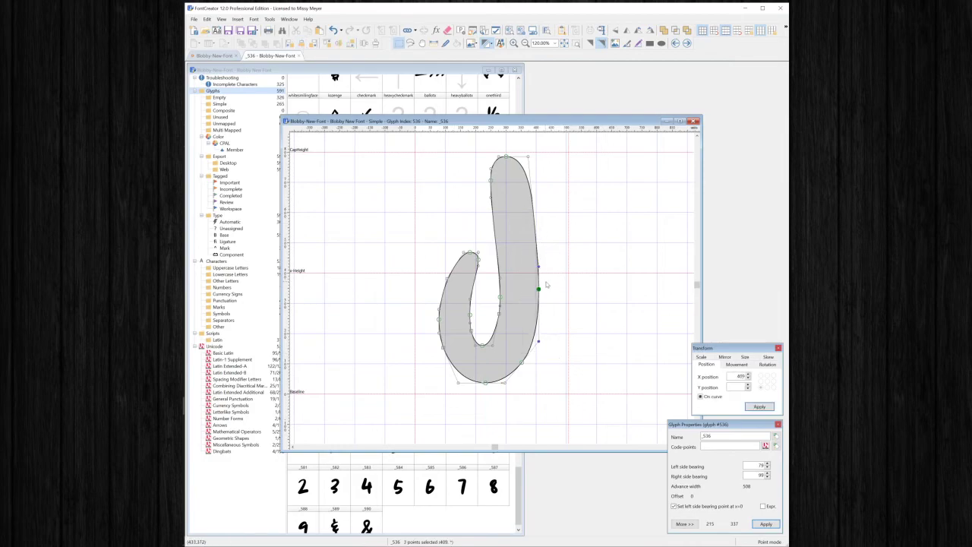
{"action": "key", "text": "Right"}
{"action": "key", "text": "Right"}
{"action": "key", "text": "Right"}
{"action": "left_click", "coordinate": [627, 305]}
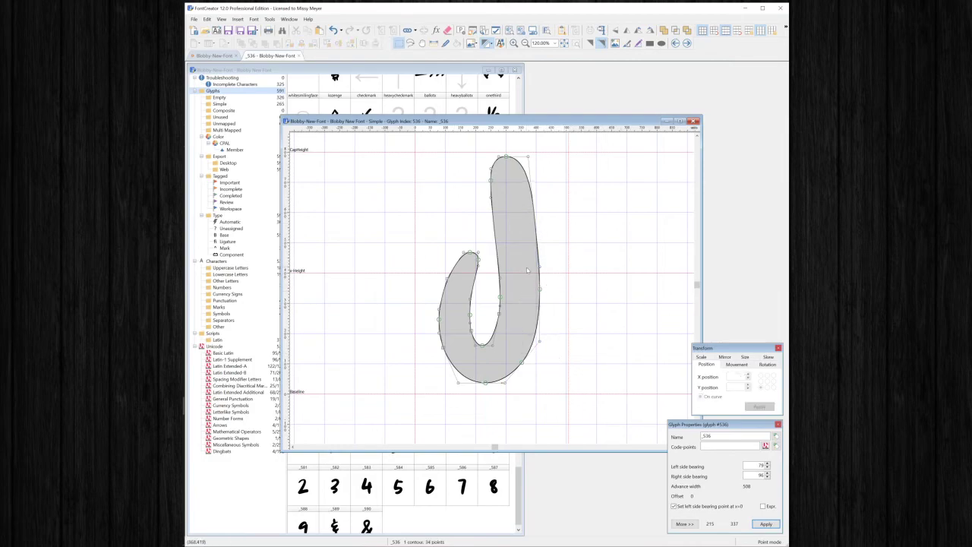
Step: Raise the upper control point on the J's outer right edge and pull the stem top's right control point in to X 344, Y 785
{"action": "left_click", "coordinate": [539, 265]}
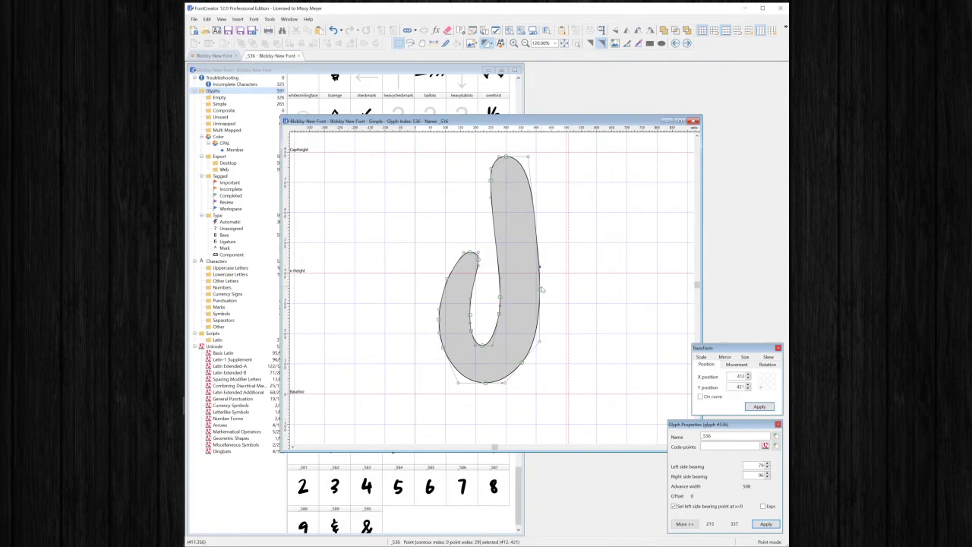
{"action": "key", "text": "shift+Up"}
{"action": "key", "text": "shift+Up"}
{"action": "key", "text": "shift+Up"}
{"action": "key", "text": "shift+Up"}
{"action": "key", "text": "shift+Up"}
{"action": "key", "text": "shift+Up"}
{"action": "key", "text": "shift+Up"}
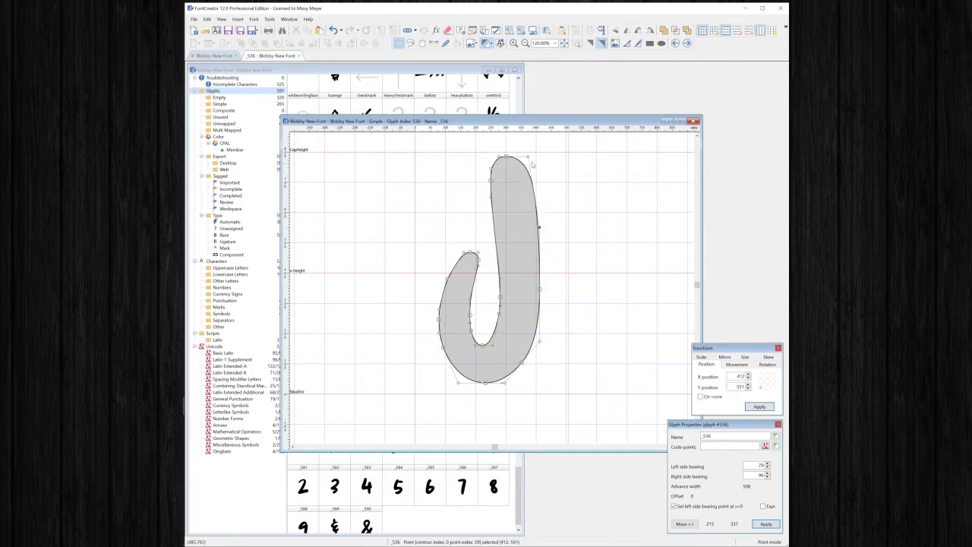
{"action": "key", "text": "shift+Tab"}
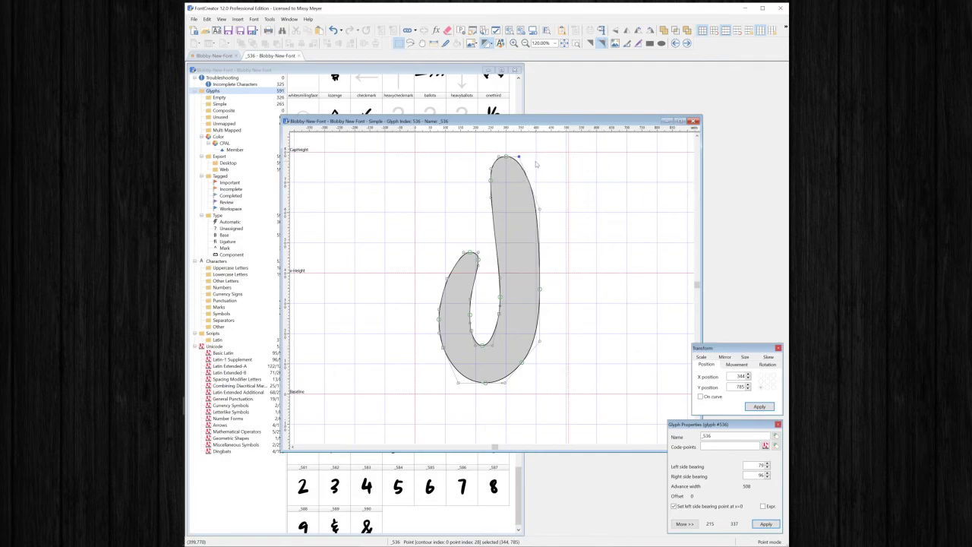
{"action": "key", "text": "Tab"}
{"action": "key", "text": "Escape"}
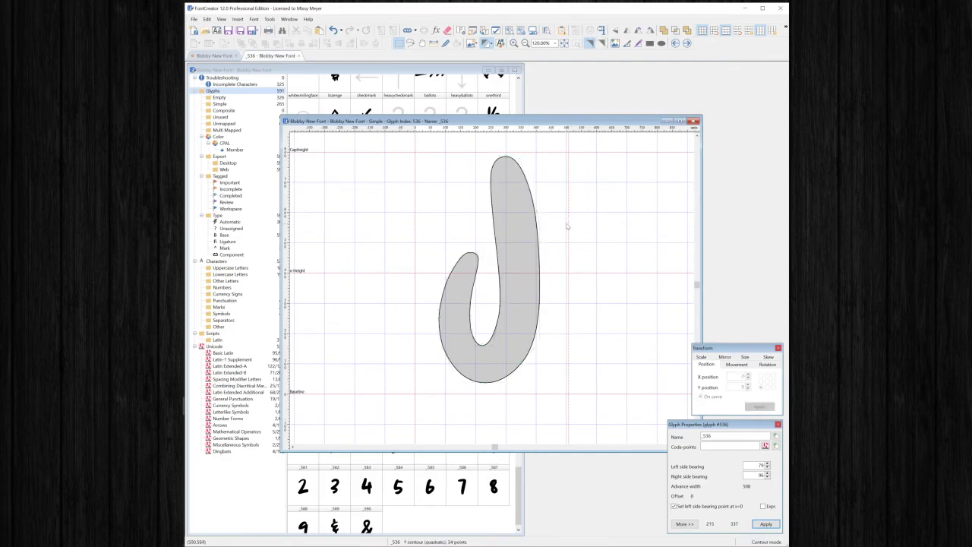
Step: Move the on-curve point on the J's outer right edge up and delete the extra point at the bowl's lower right
{"action": "left_click", "coordinate": [544, 287]}
{"action": "left_click", "coordinate": [522, 383]}
{"action": "key", "text": "Escape"}
{"action": "double_click", "coordinate": [526, 373]}
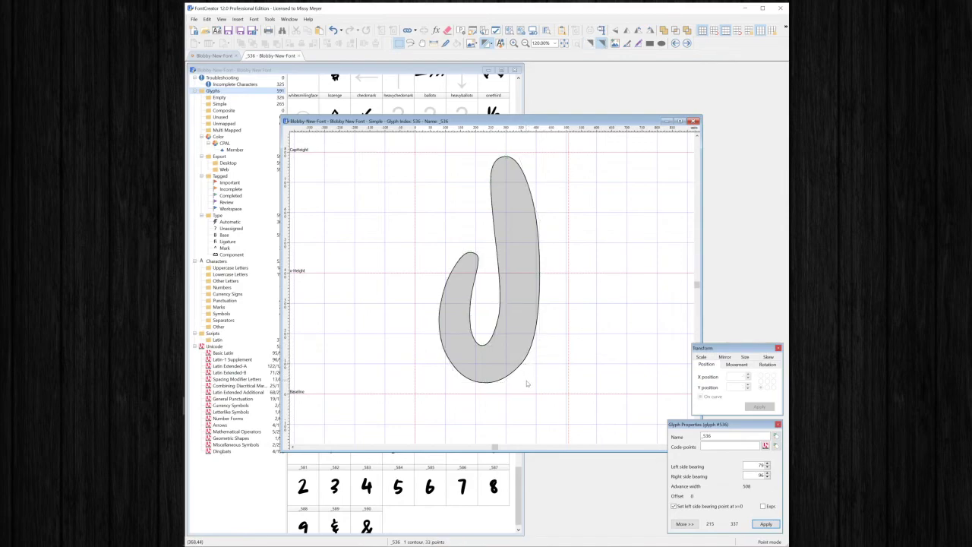
{"action": "left_click", "coordinate": [540, 340]}
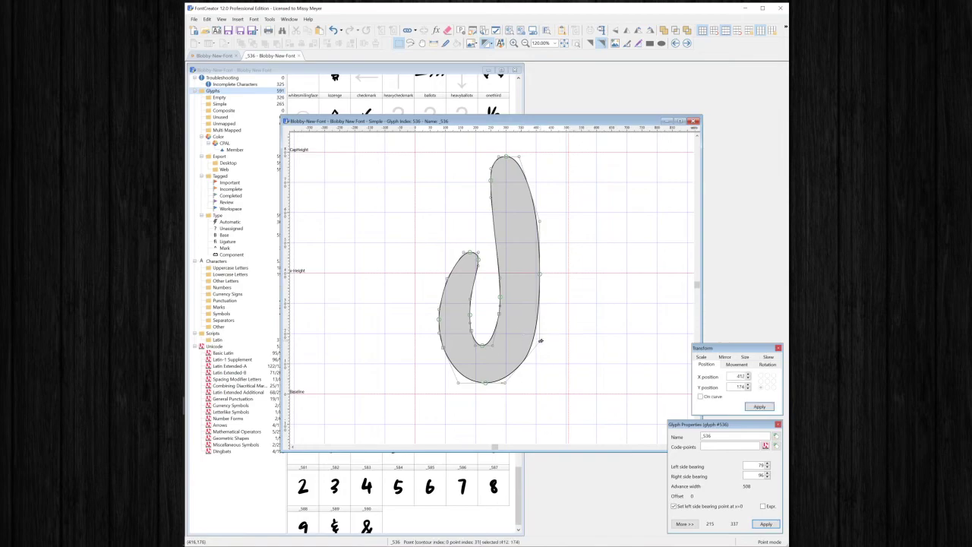
Step: Delete the extra on-curve points at the J bowl's lower left and upper left, extending the lower-left control points to round the curve
{"action": "left_click", "coordinate": [443, 352]}
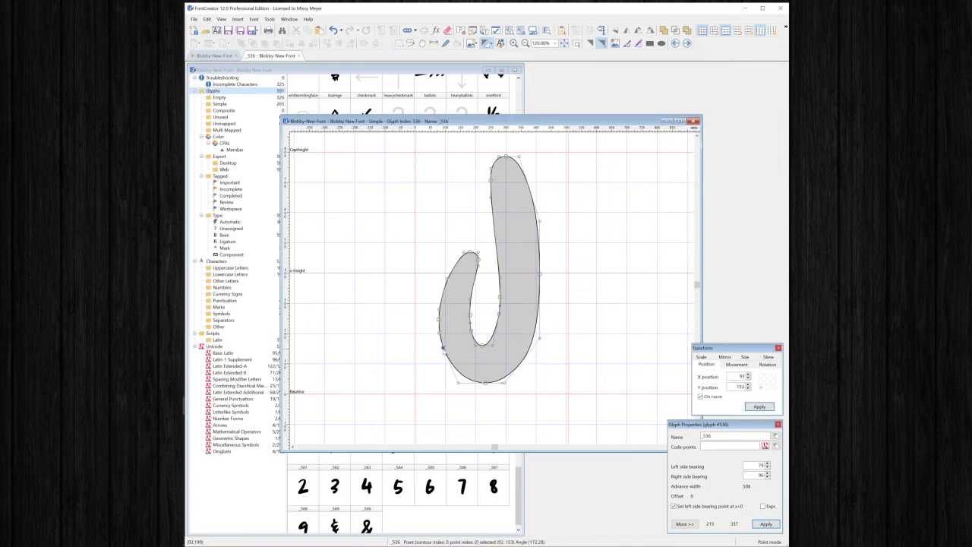
{"action": "left_click", "coordinate": [437, 331]}
{"action": "left_click", "coordinate": [459, 383]}
{"action": "left_click", "coordinate": [440, 308]}
{"action": "key", "text": "Delete"}
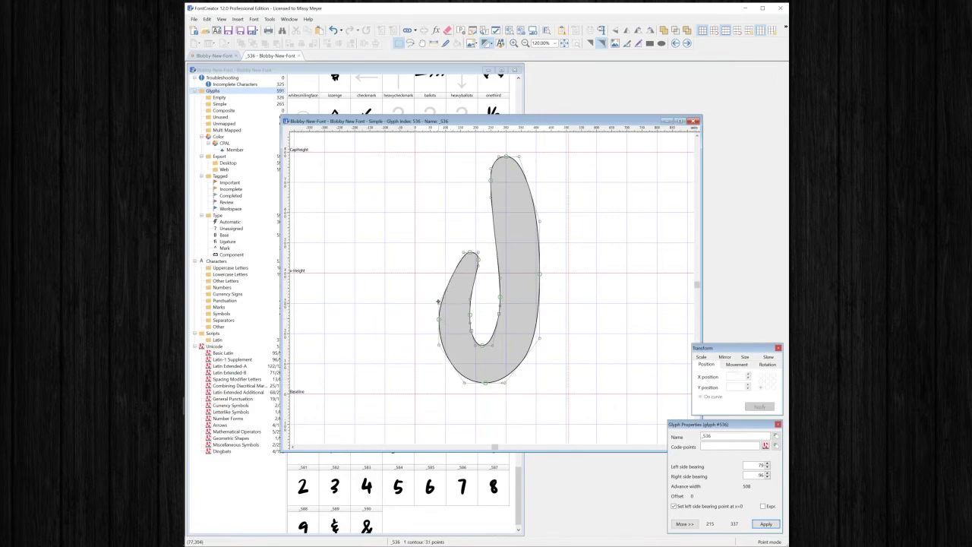
Step: Raise the upper control point on the J's outer left edge and move the hook tip's left control point to X 140, Y 468
{"action": "left_click", "coordinate": [439, 297]}
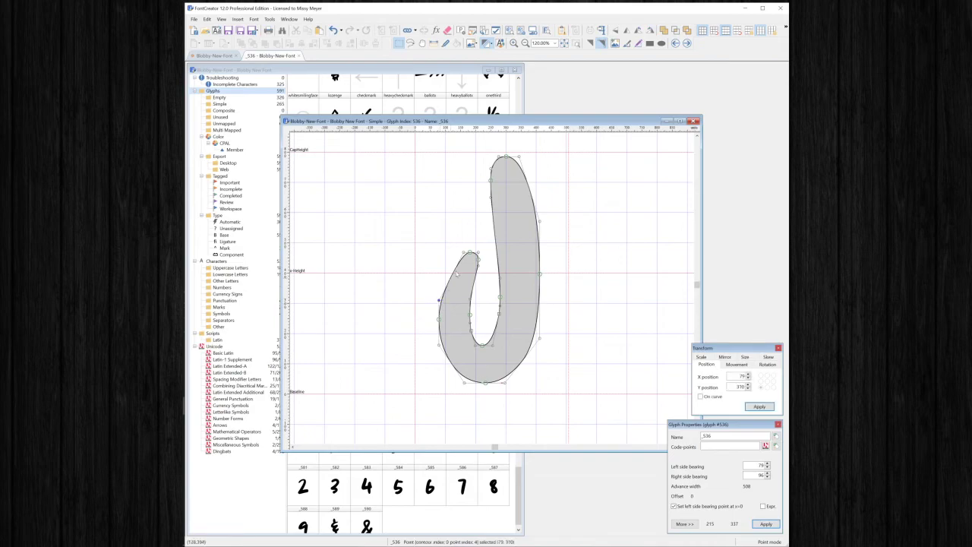
{"action": "left_click_drag", "start_coordinate": [461, 259], "coordinate": [457, 252]}
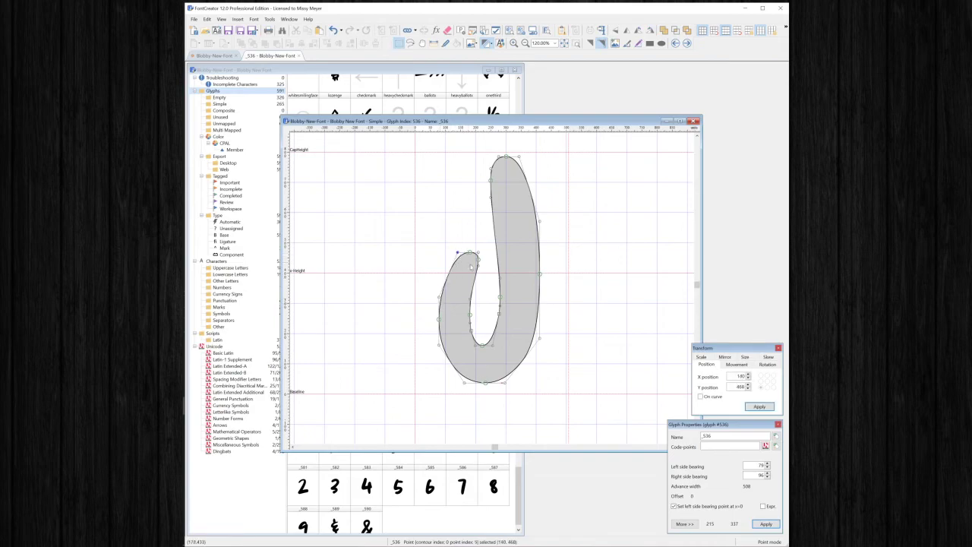
Step: Delete two extra points on the J's inner curve and lower the control point on its inner right side to smooth the bend
{"action": "key", "text": "Delete"}
{"action": "left_click", "coordinate": [469, 314]}
{"action": "left_click", "coordinate": [481, 348]}
{"action": "left_click", "coordinate": [499, 323]}
{"action": "key", "text": "Delete"}
{"action": "left_click", "coordinate": [499, 310]}
{"action": "key", "text": "Down"}
{"action": "key", "text": "Down"}
{"action": "key", "text": "Down"}
{"action": "key", "text": "Down"}
{"action": "key", "text": "Left"}
{"action": "left_click", "coordinate": [483, 345]}
{"action": "key", "text": "Left"}
{"action": "left_click", "coordinate": [479, 306]}
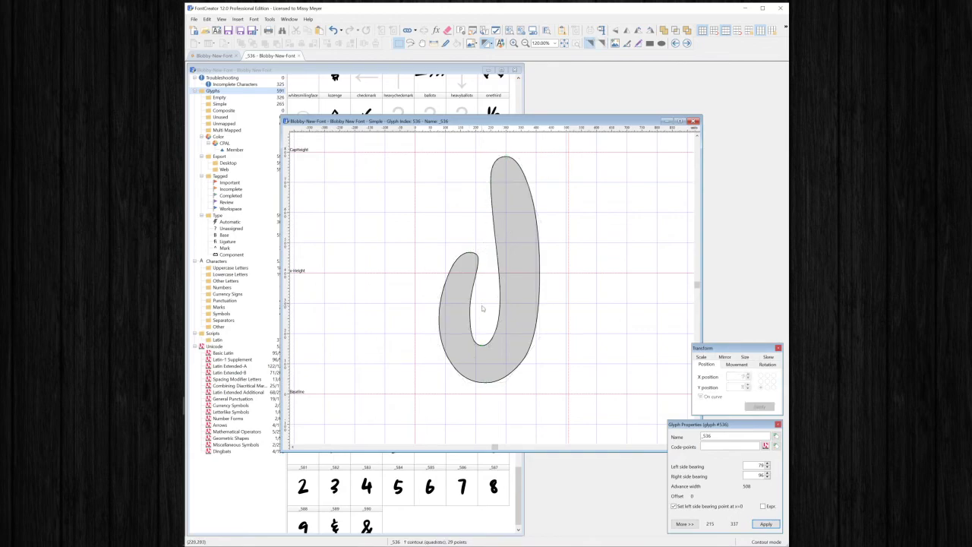
Step: Shift the five points forming the J's hook tip left as a group to widen the gap beside the stem
{"action": "left_click", "coordinate": [479, 306]}
{"action": "left_click_drag", "start_coordinate": [452, 236], "coordinate": [487, 277]}
{"action": "key", "text": "Left"}
{"action": "key", "text": "Left"}
{"action": "key", "text": "Left"}
{"action": "key", "text": "Left"}
{"action": "key", "text": "Left"}
{"action": "key", "text": "Left"}
{"action": "key", "text": "Left"}
{"action": "key", "text": "Left"}
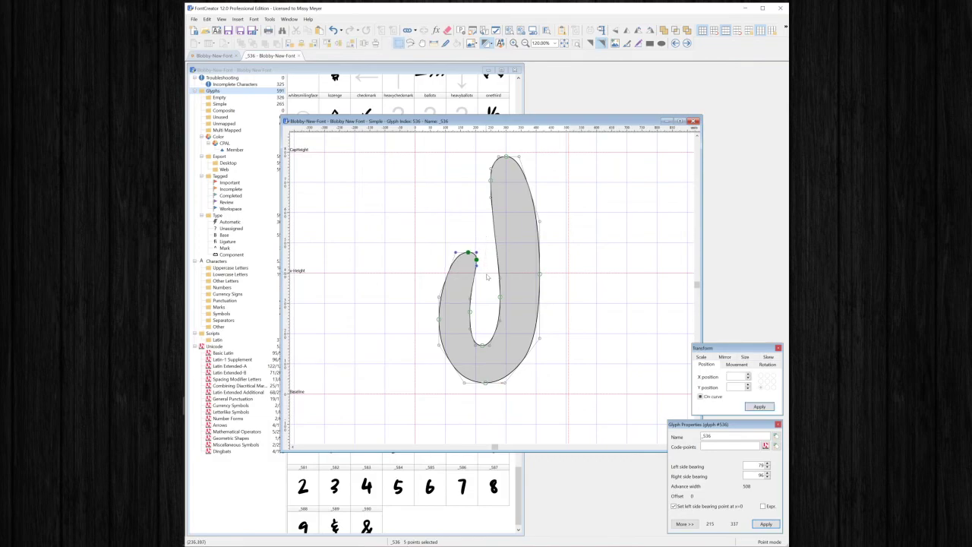
{"action": "left_click", "coordinate": [653, 278]}
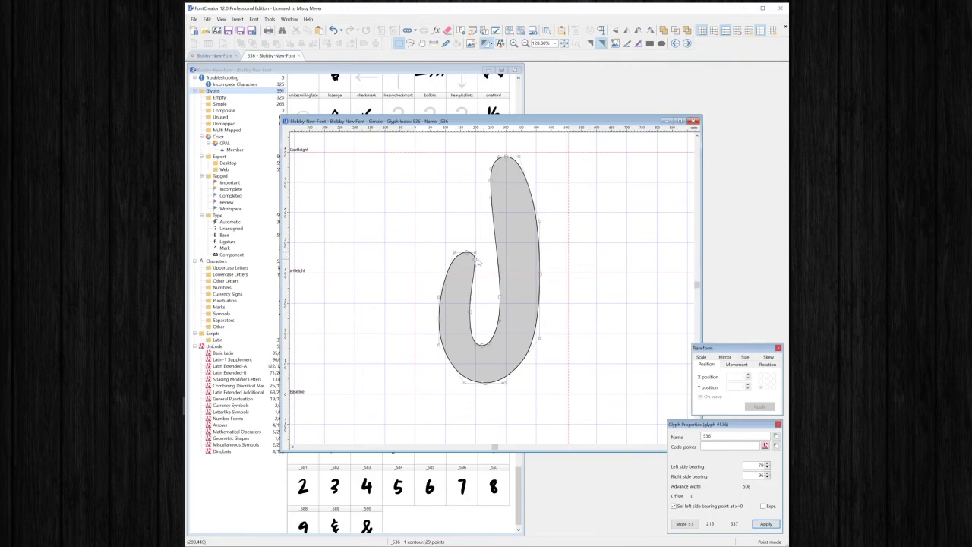
Step: Lower the points on the hook tip's inner side and nudge the tip's top point left to round the end of the J's hook
{"action": "left_click_drag", "start_coordinate": [471, 257], "coordinate": [479, 271]}
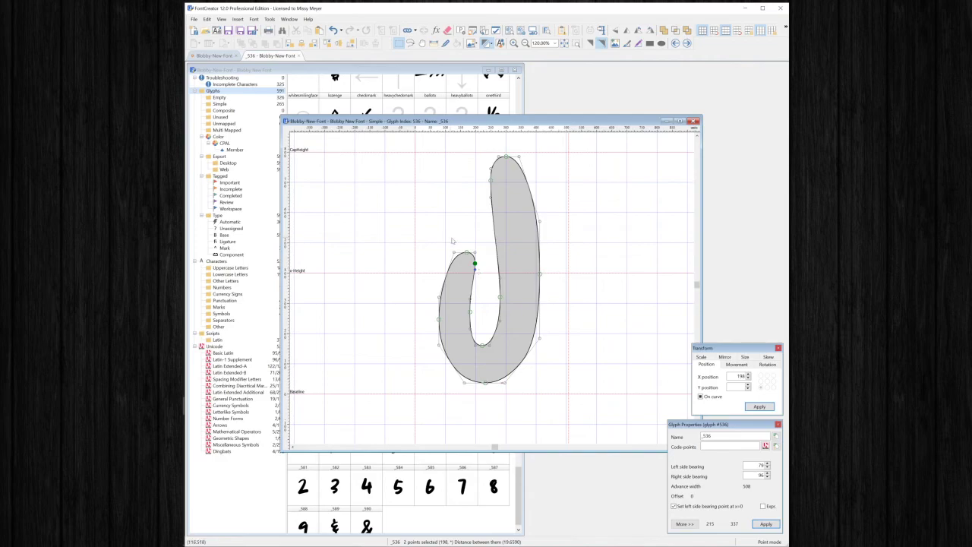
{"action": "left_click", "coordinate": [465, 252]}
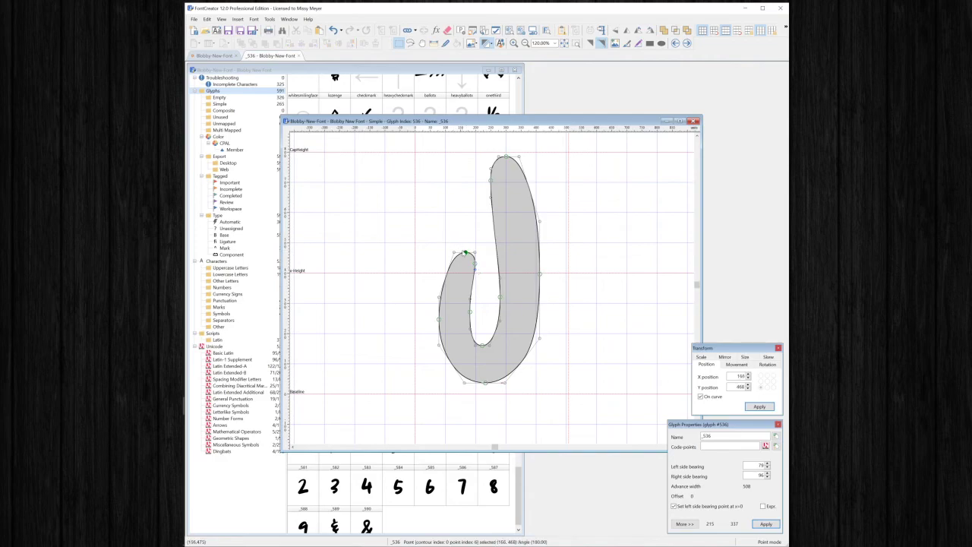
{"action": "left_click", "coordinate": [474, 266]}
{"action": "key", "text": "Down"}
{"action": "key", "text": "Down"}
{"action": "key", "text": "Down"}
{"action": "key", "text": "Down"}
{"action": "left_click_drag", "start_coordinate": [480, 233], "coordinate": [460, 252]}
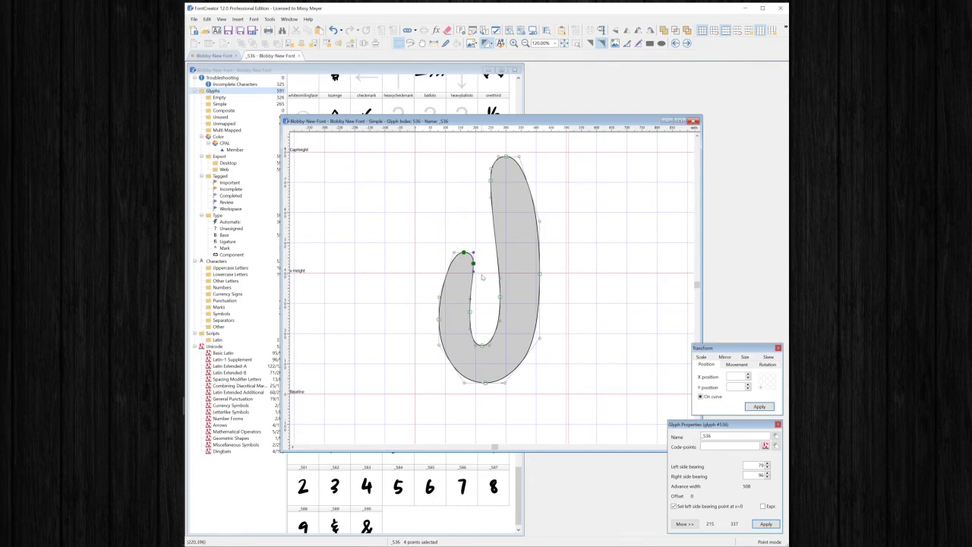
Step: Pull the control point beside the J's hook tip slightly left and check the finished outline without its points
{"action": "left_click", "coordinate": [587, 223]}
{"action": "double_click", "coordinate": [584, 235]}
{"action": "left_click", "coordinate": [454, 253]}
{"action": "left_click", "coordinate": [588, 222]}
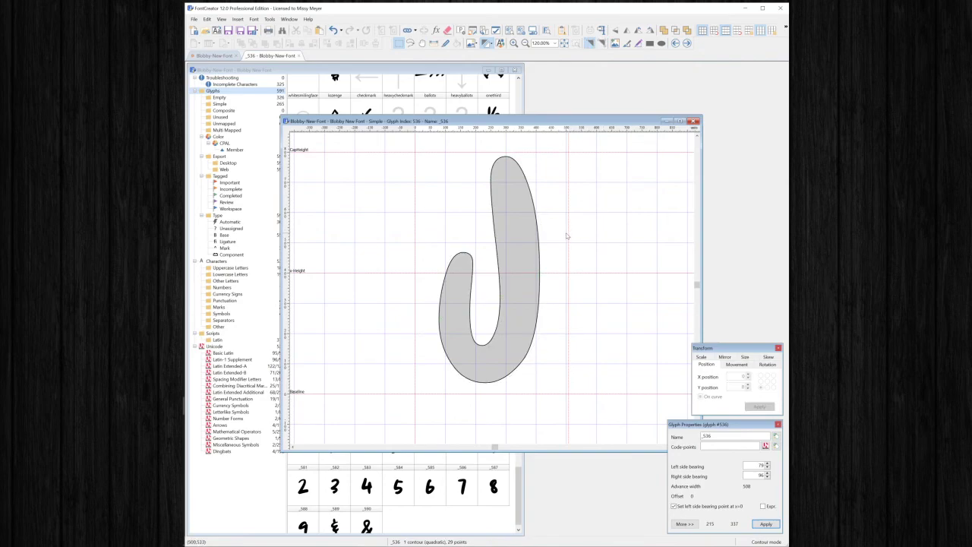
{"action": "double_click", "coordinate": [472, 240]}
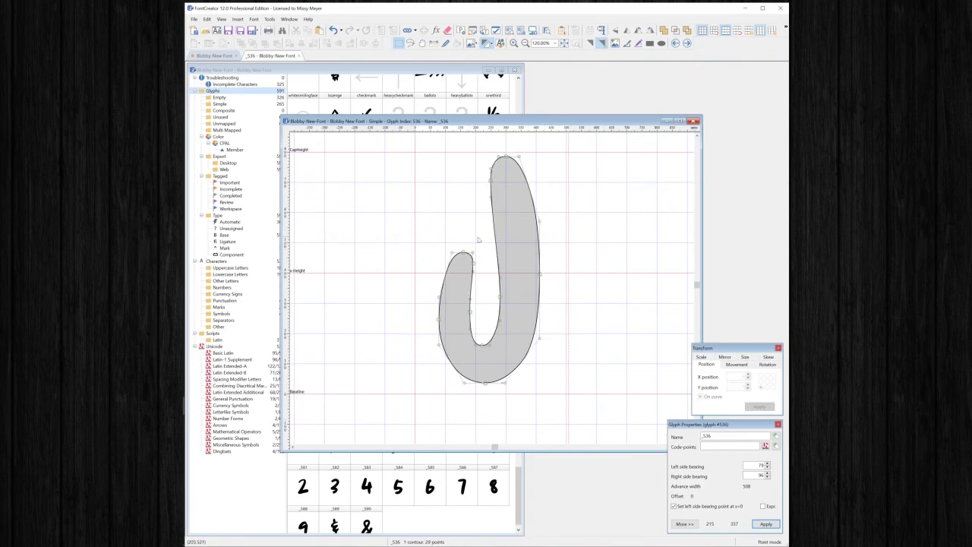
{"action": "left_click", "coordinate": [481, 255]}
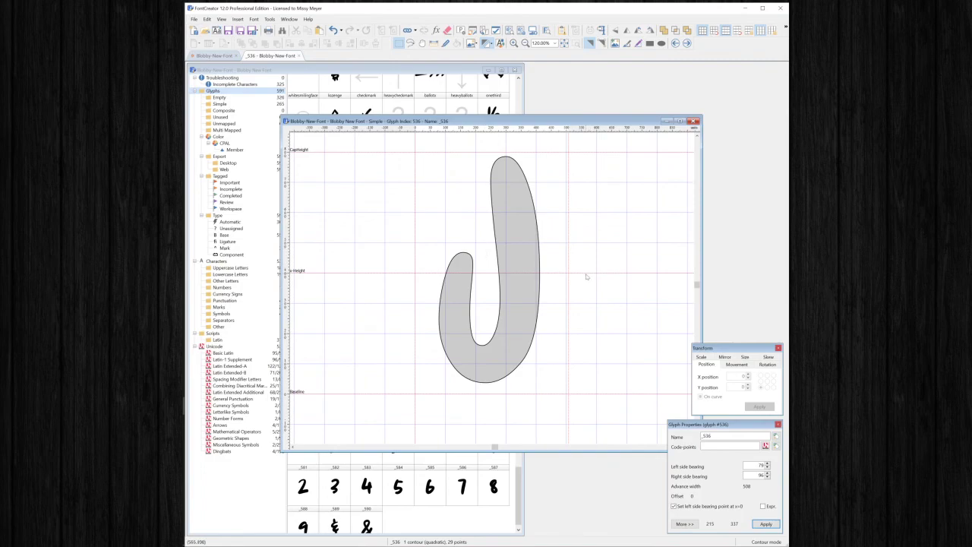
Step: Move the whole J contour down to X 77, Y 27
{"action": "left_click", "coordinate": [526, 267]}
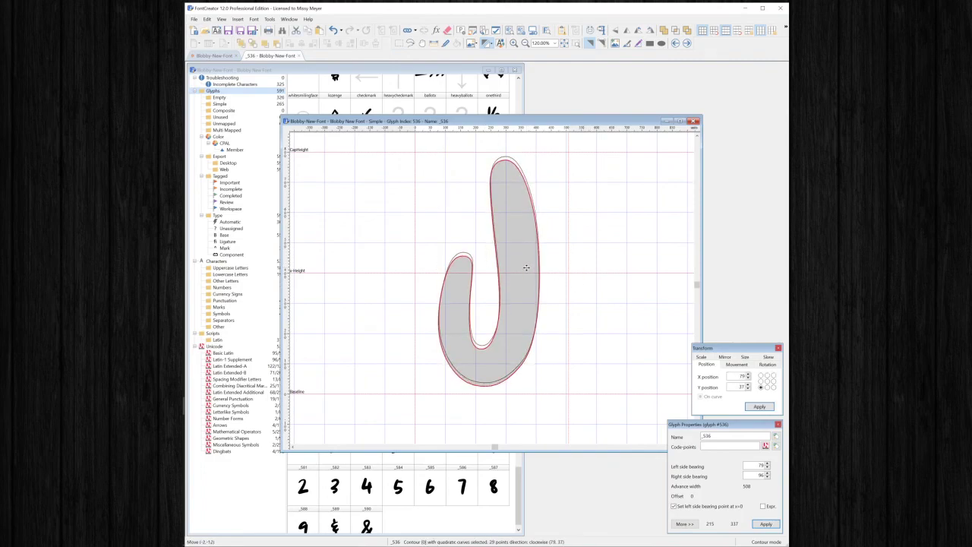
{"action": "left_click_drag", "start_coordinate": [526, 268], "coordinate": [527, 267]}
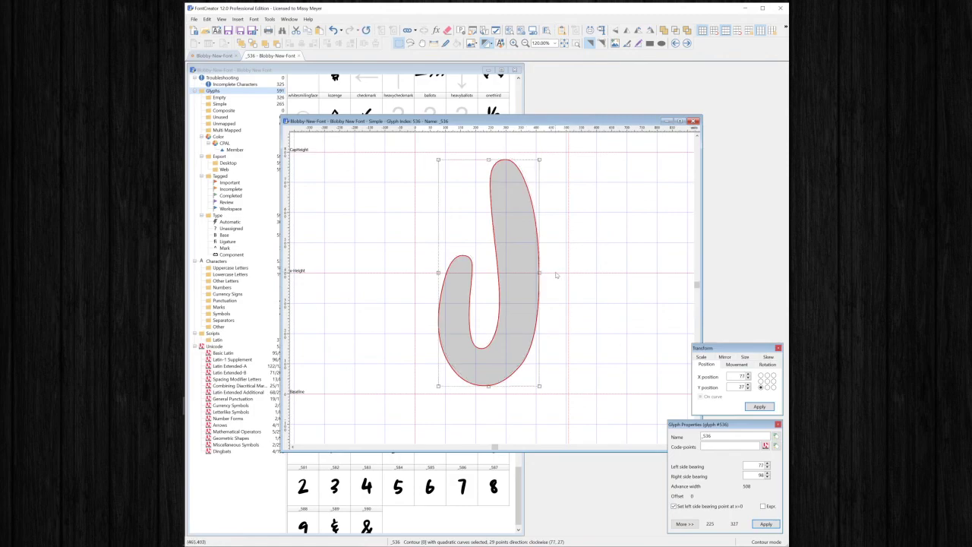
Step: Set the J's left and right side bearings to 30 and close its glyph window
{"action": "double_click", "coordinate": [761, 465]}
{"action": "type", "text": "30"}
{"action": "key", "text": "Tab"}
{"action": "type", "text": "30"}
{"action": "key", "text": "Return"}
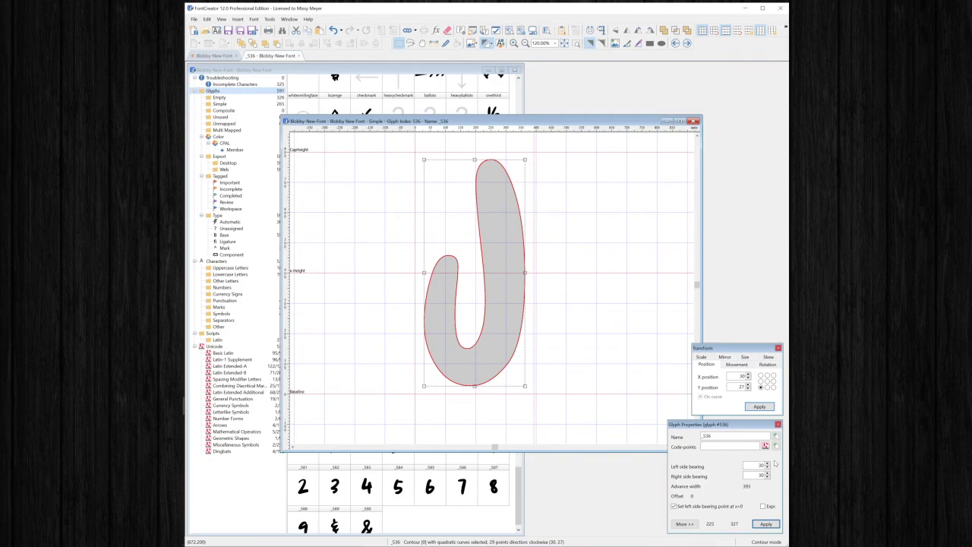
{"action": "left_click", "coordinate": [613, 242]}
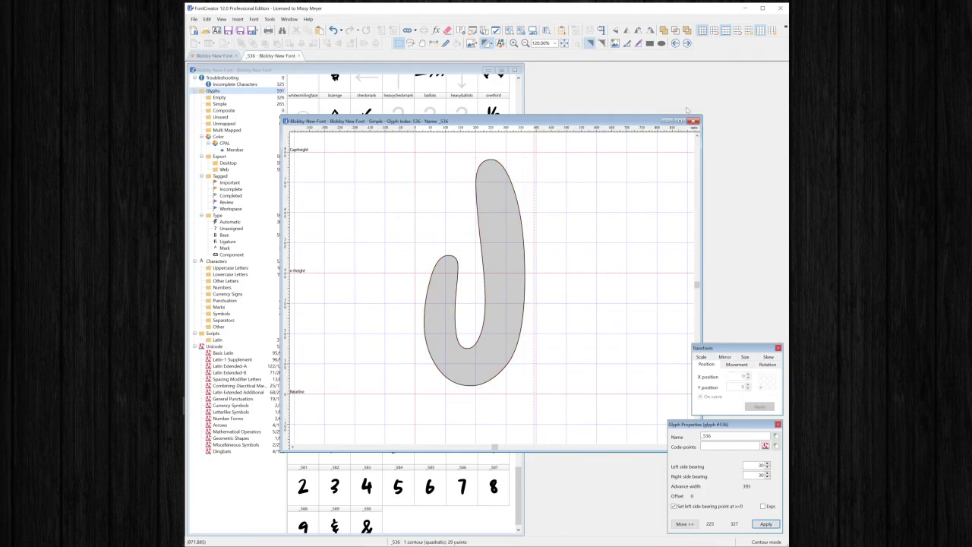
{"action": "left_click", "coordinate": [694, 122]}
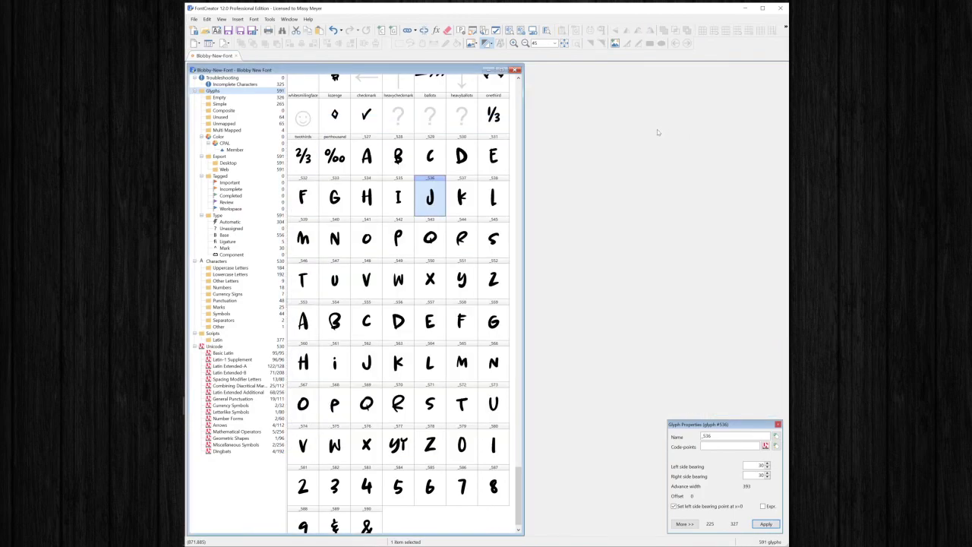